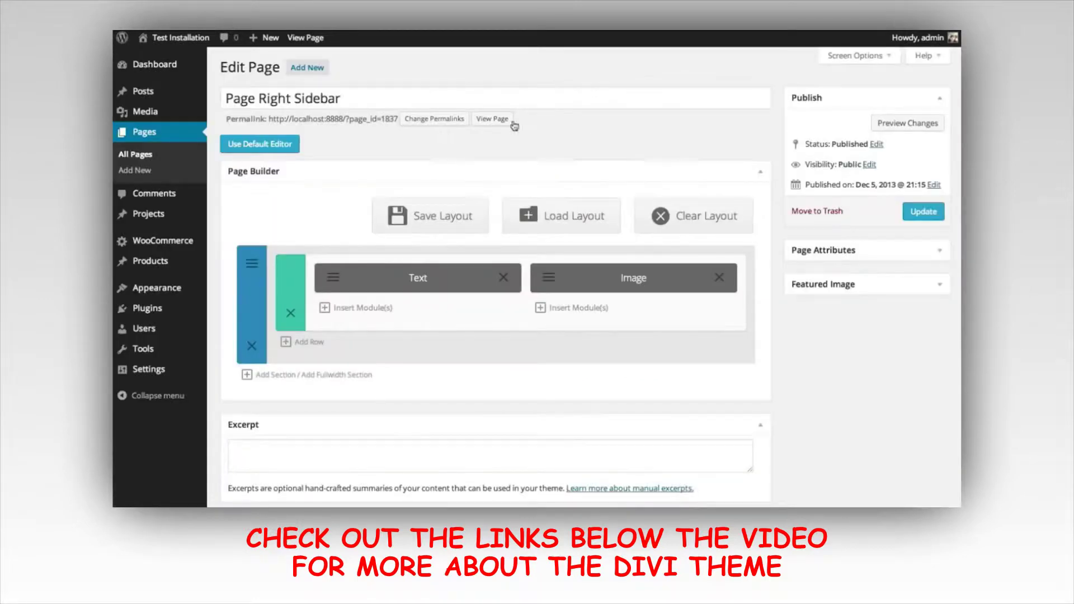
left_click_drag(250, 310, 297, 295)
left_click_drag(411, 280, 415, 280)
left_click_drag(647, 283, 642, 278)
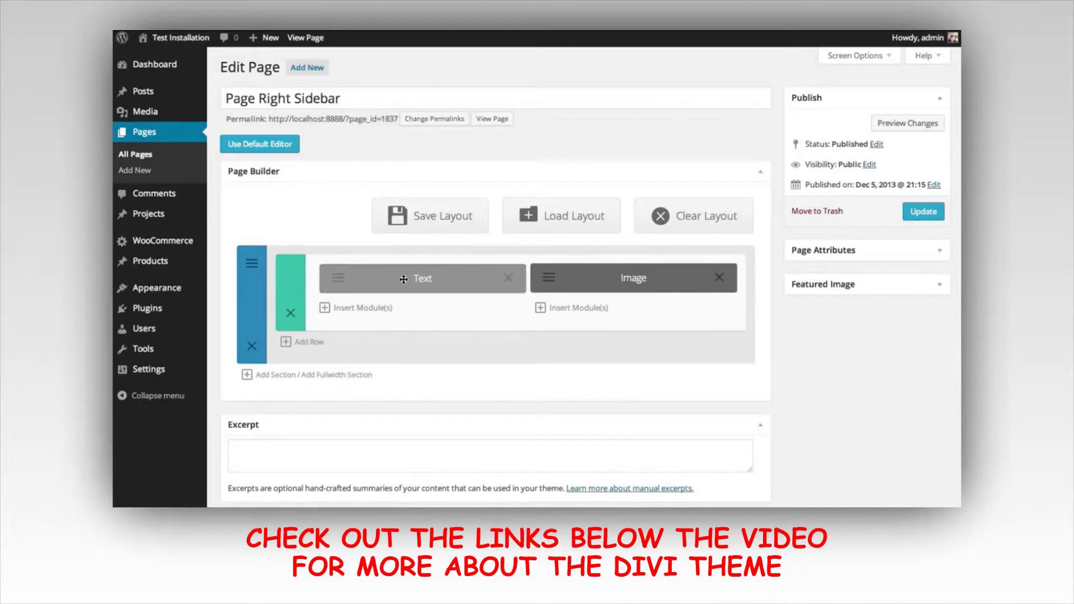
left_click_drag(613, 278, 614, 277)
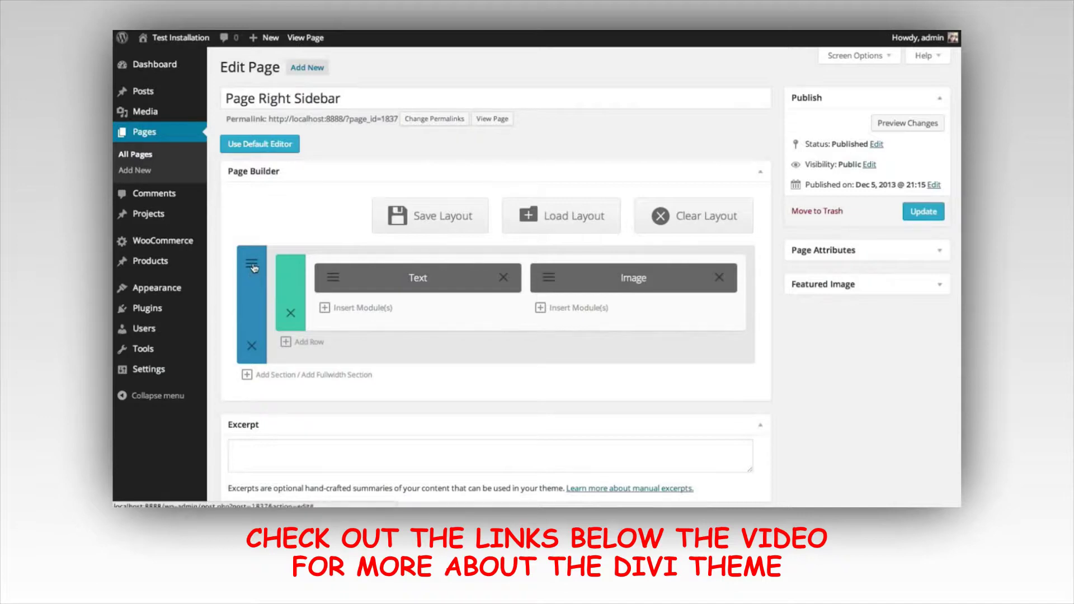
Review the settings of the existing section and of its Text module, closing each dialog again
left_click(252, 263)
left_click_drag(826, 163, 823, 330)
left_click(812, 120)
left_click(333, 278)
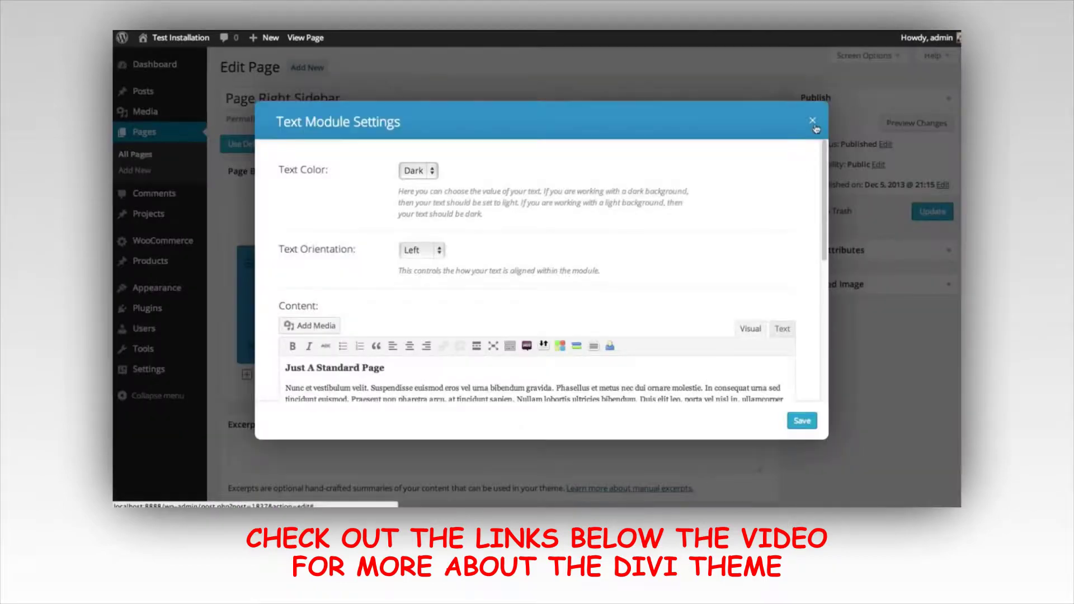
left_click(814, 122)
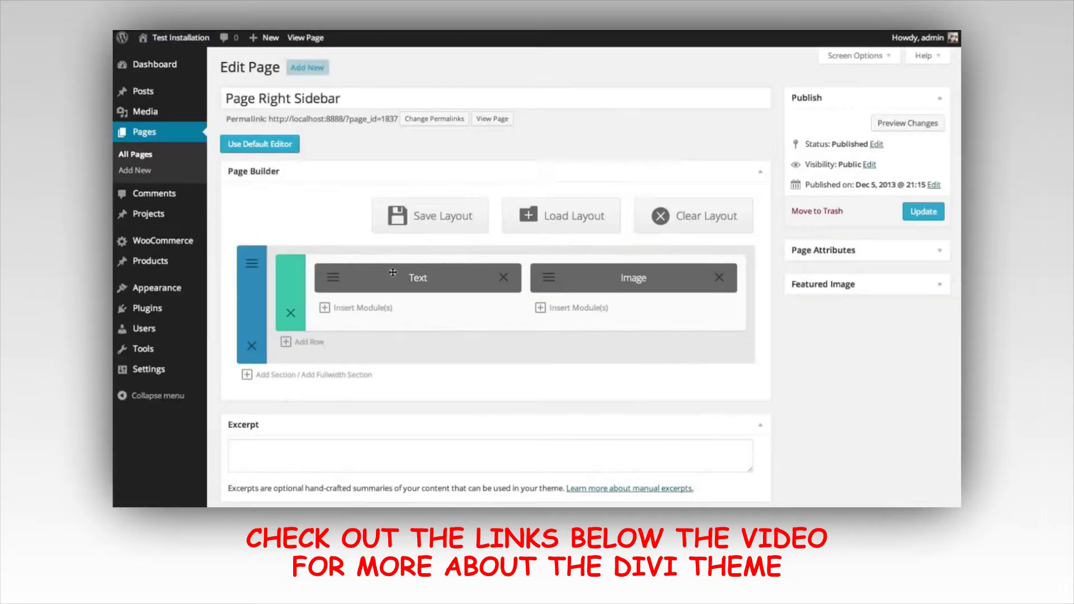
Add a regular section below the existing one and give its row four 1/4 columns
left_click(275, 375)
scroll(767, 407, "down", 1)
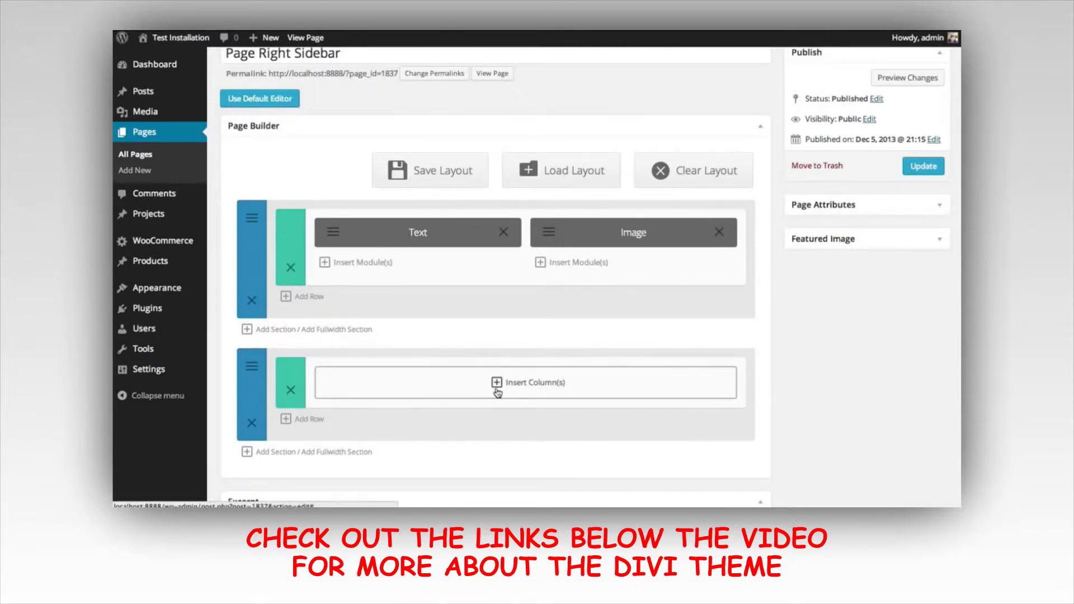
left_click(531, 385)
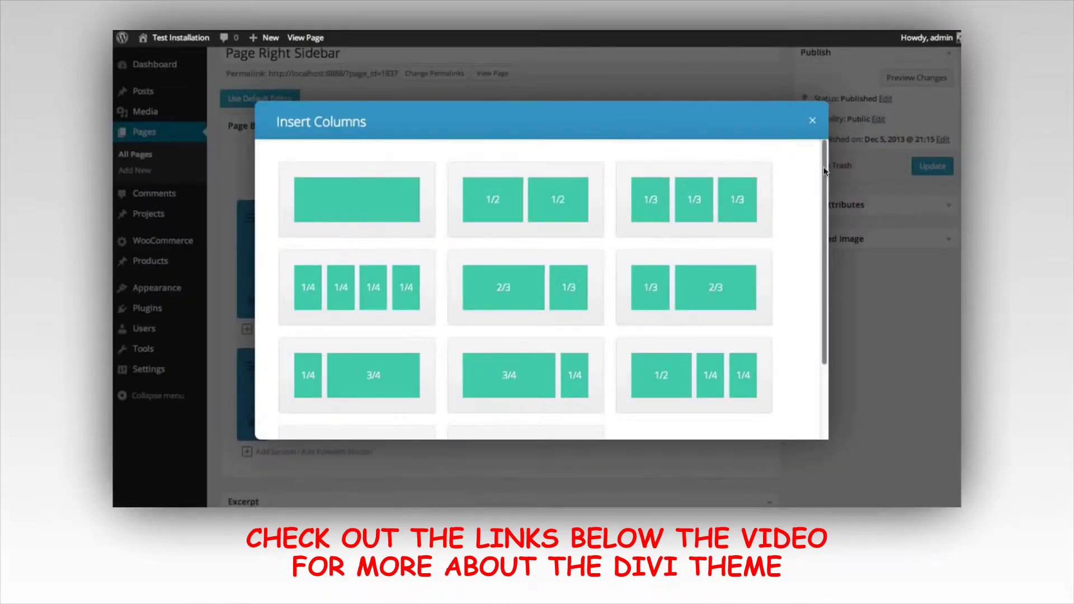
left_click_drag(826, 172, 825, 200)
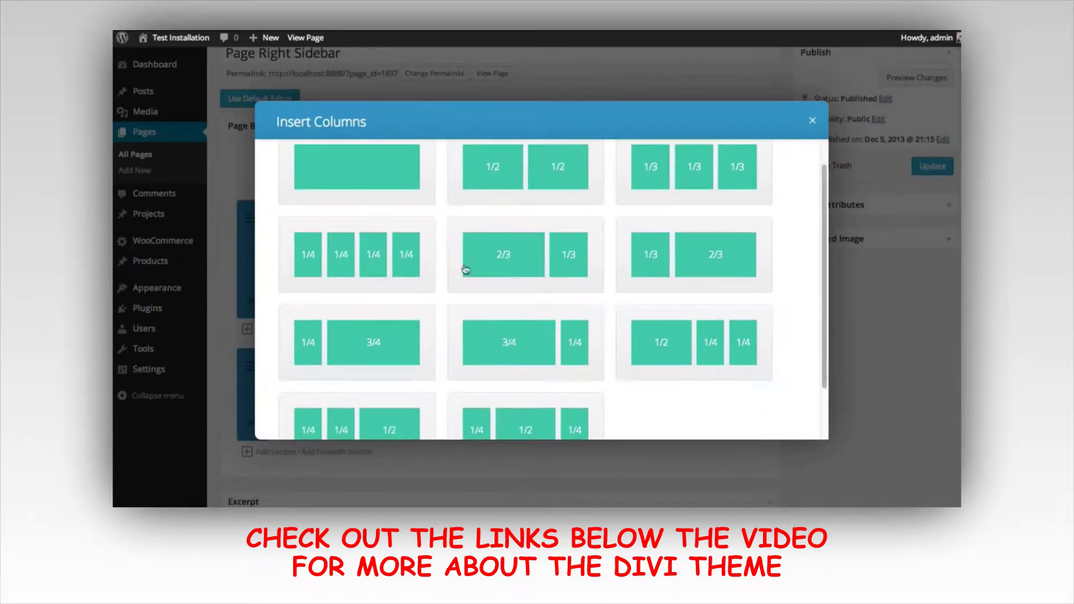
left_click(360, 256)
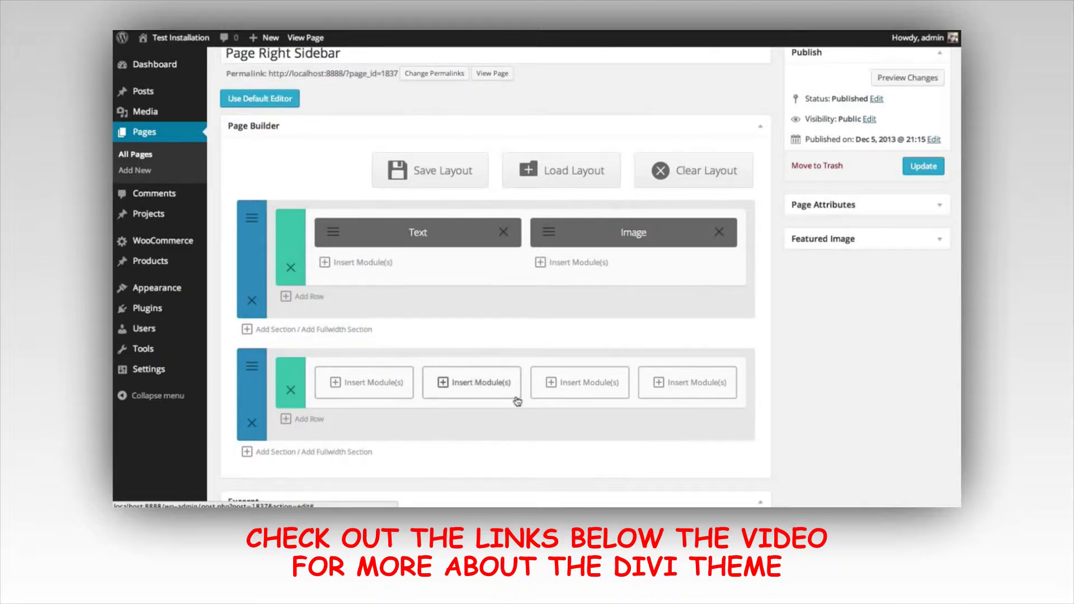
Insert an Image module into the first column of the new four-column row
left_click(369, 385)
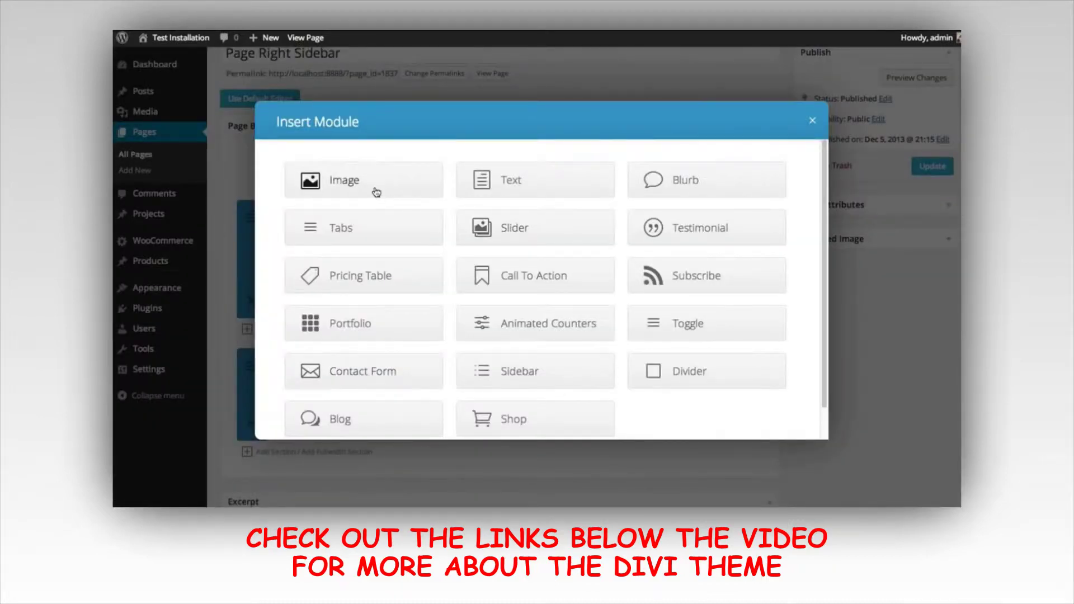
scroll(396, 202, "down", 1)
scroll(386, 235, "up", 1)
scroll(827, 179, "down", 1)
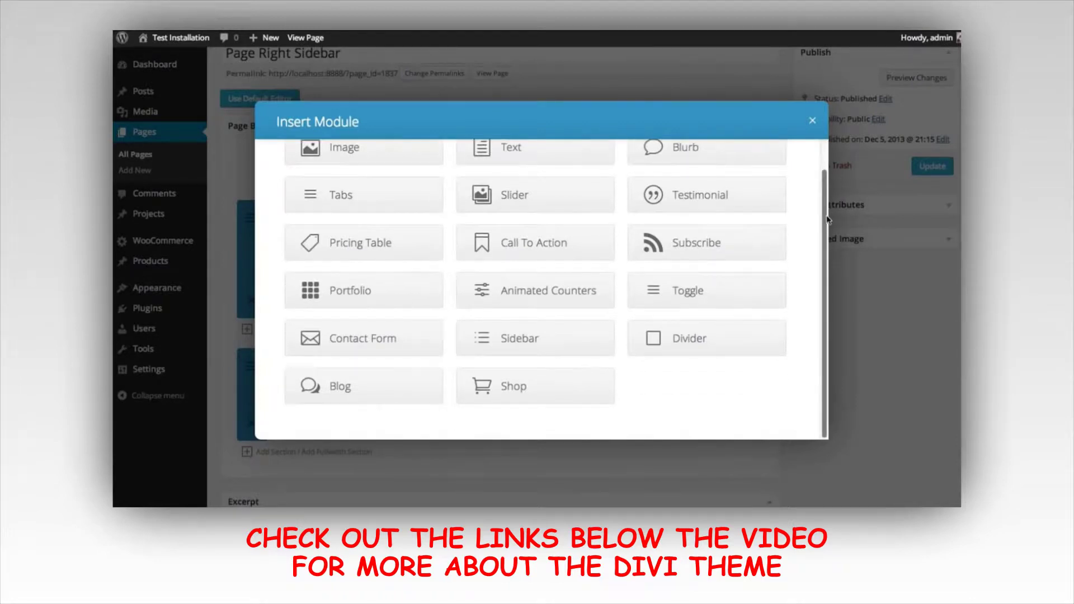
scroll(831, 188, "up", 1)
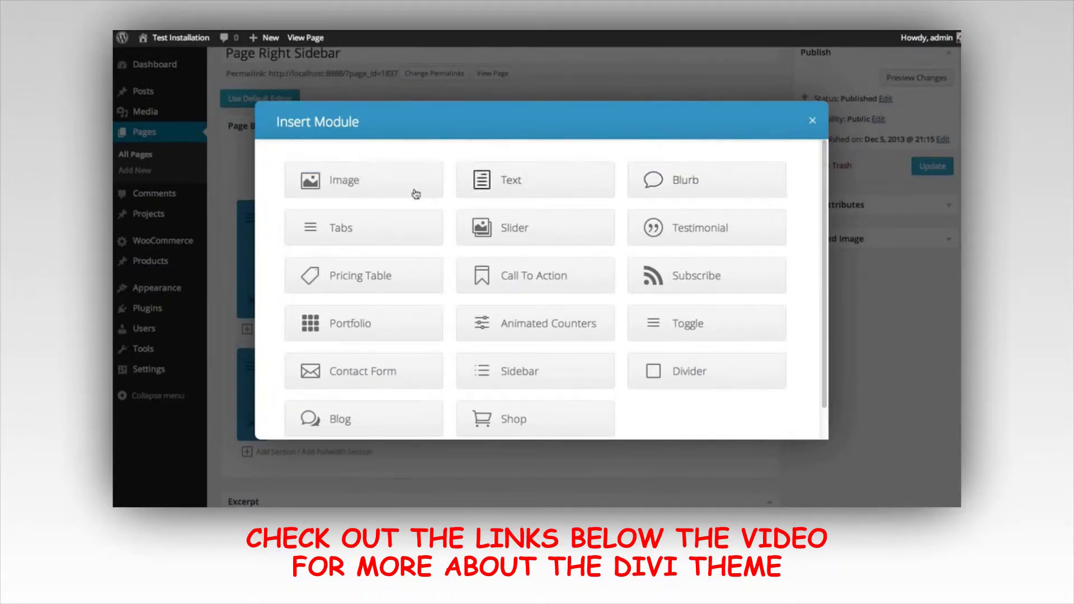
left_click(376, 182)
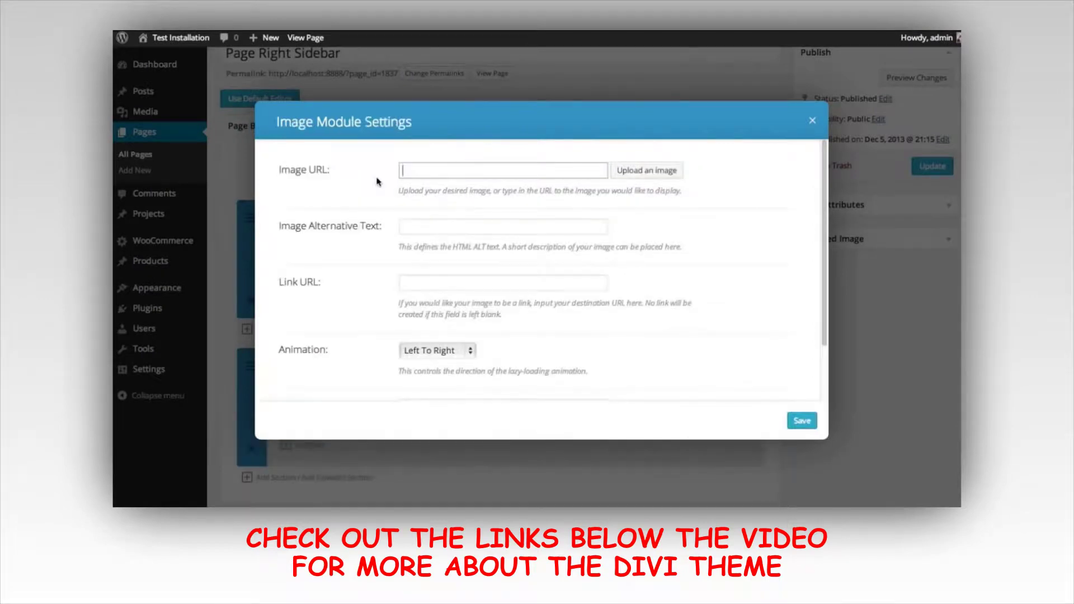
Upload pic-1.jpg through pic-4.jpg from the Image folder inside Tutorials on the Desktop for the Image module
scroll(826, 162, "down", 1)
scroll(826, 162, "down", 3)
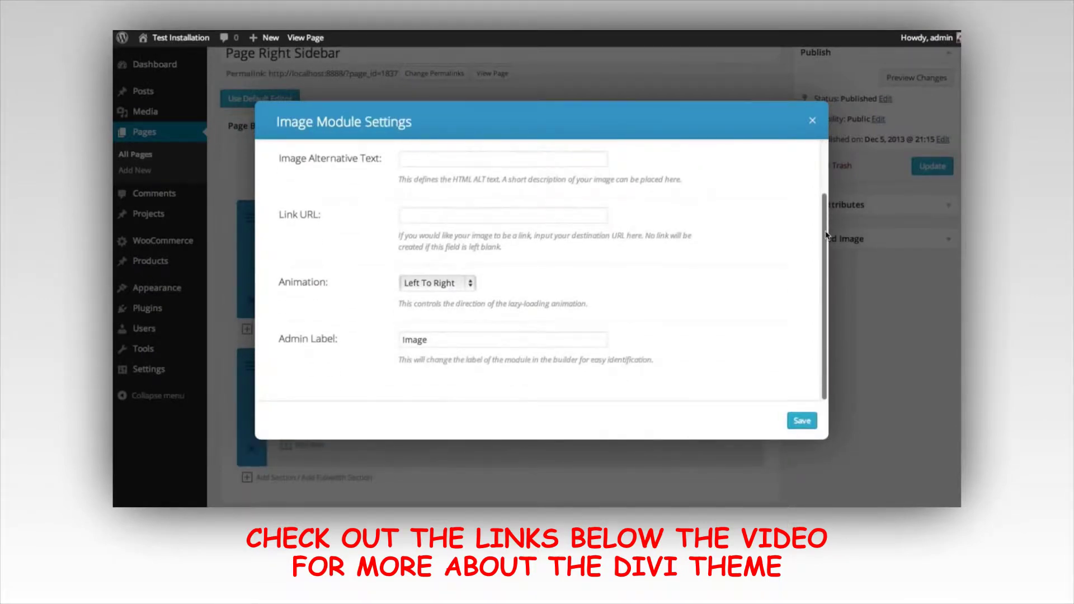
scroll(832, 129, "up", 3)
left_click(450, 174)
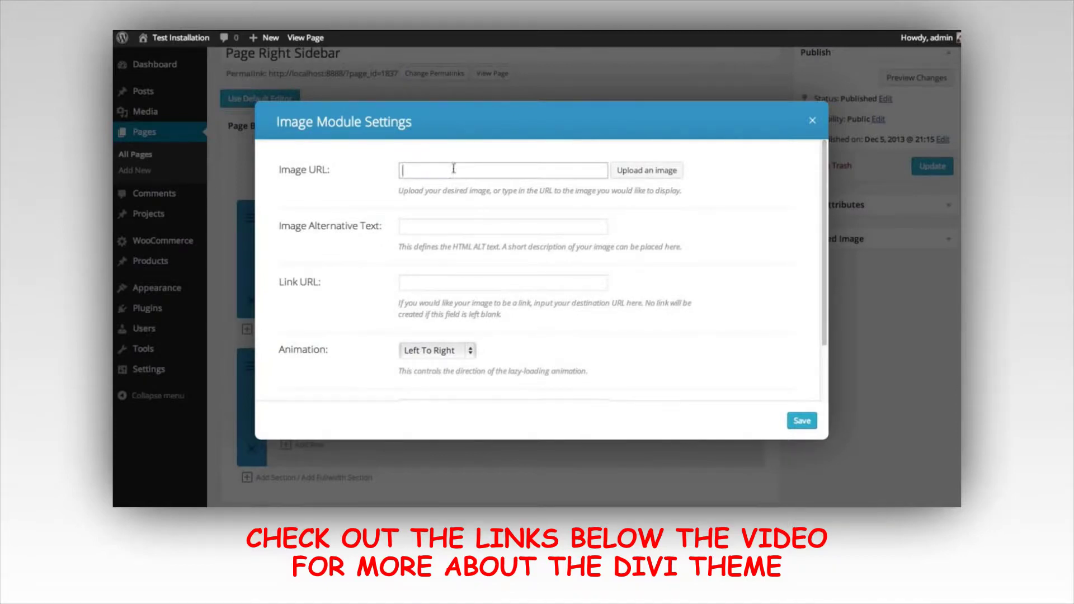
left_click(637, 177)
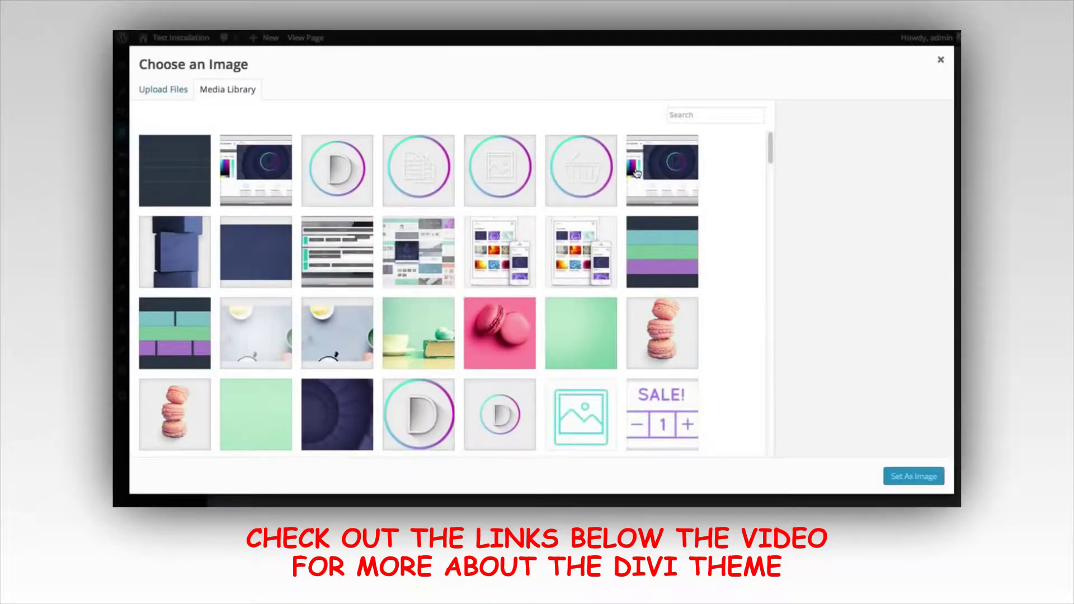
left_click(161, 91)
left_click(555, 278)
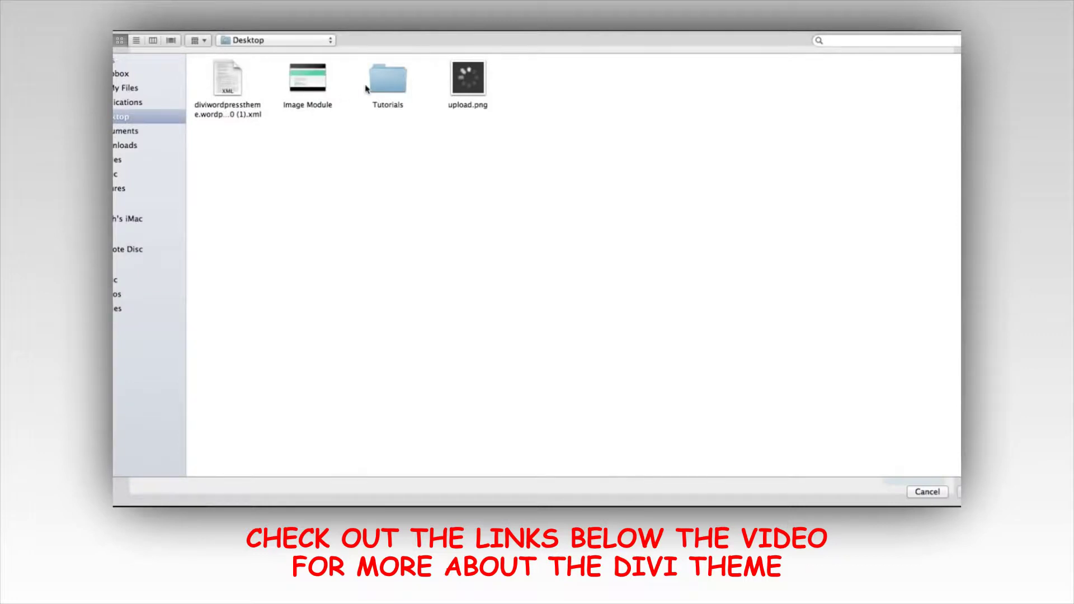
double_click(379, 85)
double_click(307, 83)
left_click_drag(656, 153, 316, 74)
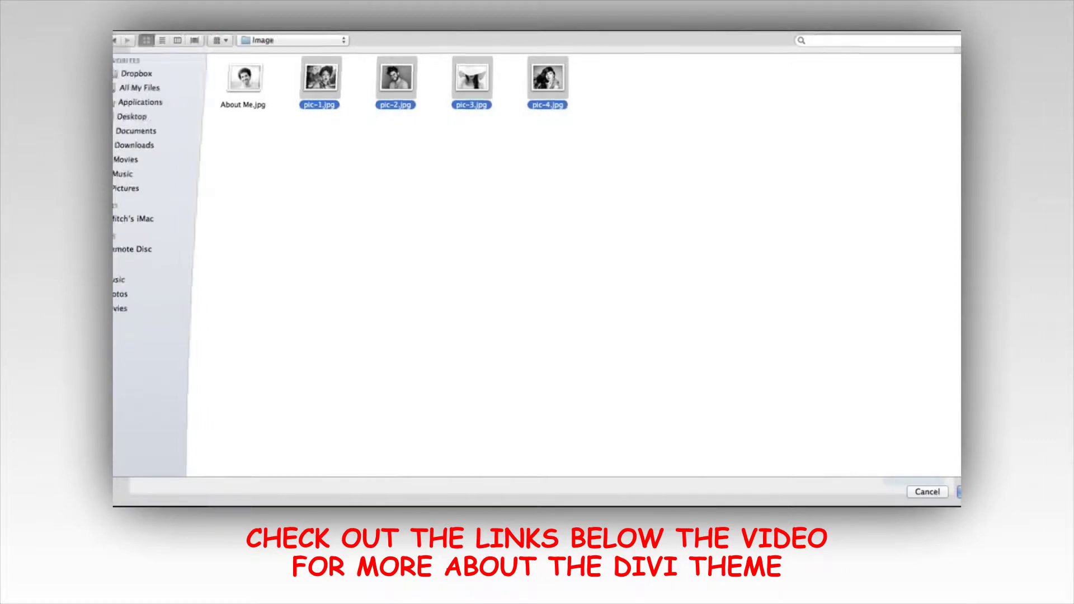
key("Return")
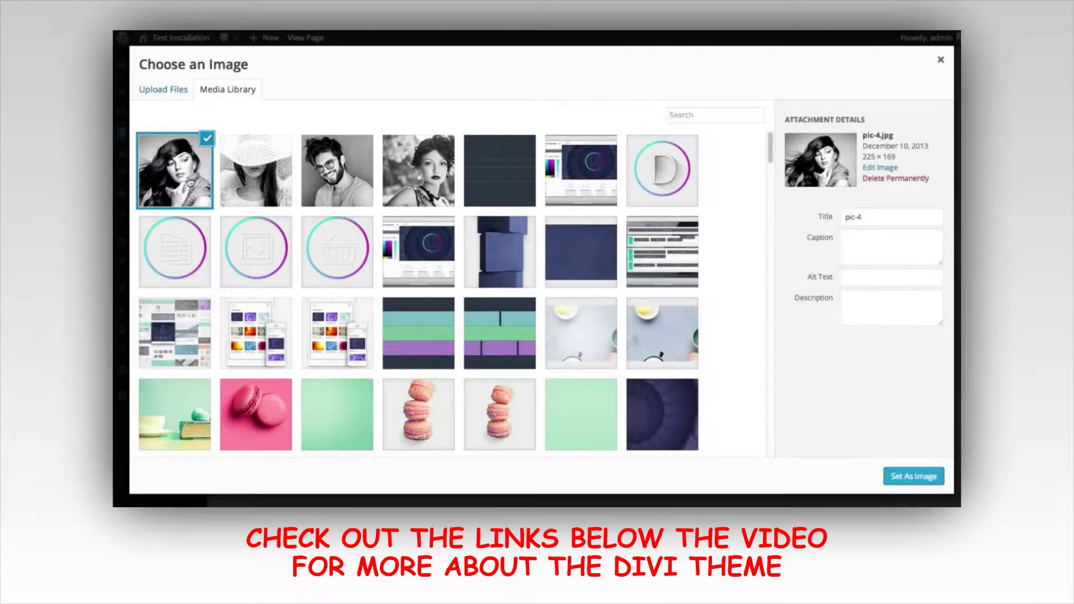
Set the uploaded pic-4.jpg as the picture of the first column's Image module
left_click(175, 175)
left_click(174, 171)
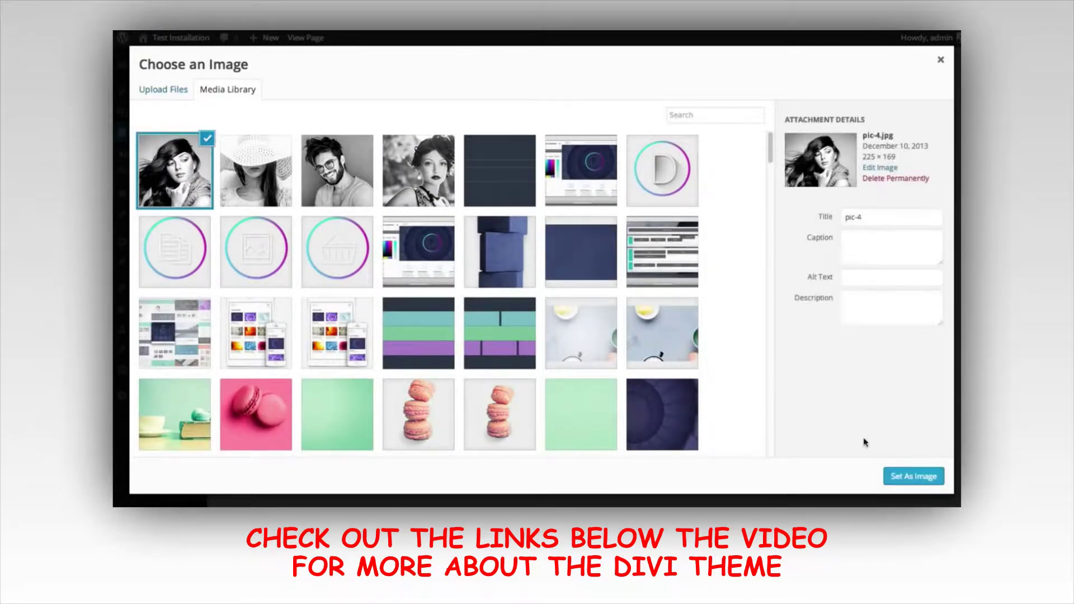
left_click(912, 476)
Set the image alternative text to "Image", keep the Left To Right animation, and save the module
left_click_drag(824, 163, 833, 281)
scroll(448, 235, "up", 2)
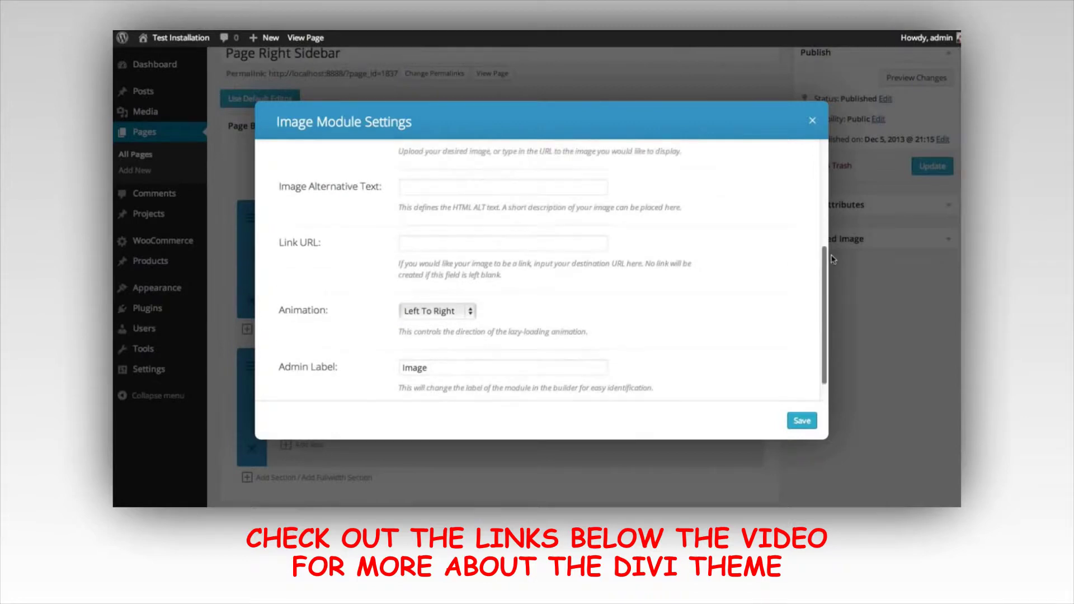
left_click(425, 230)
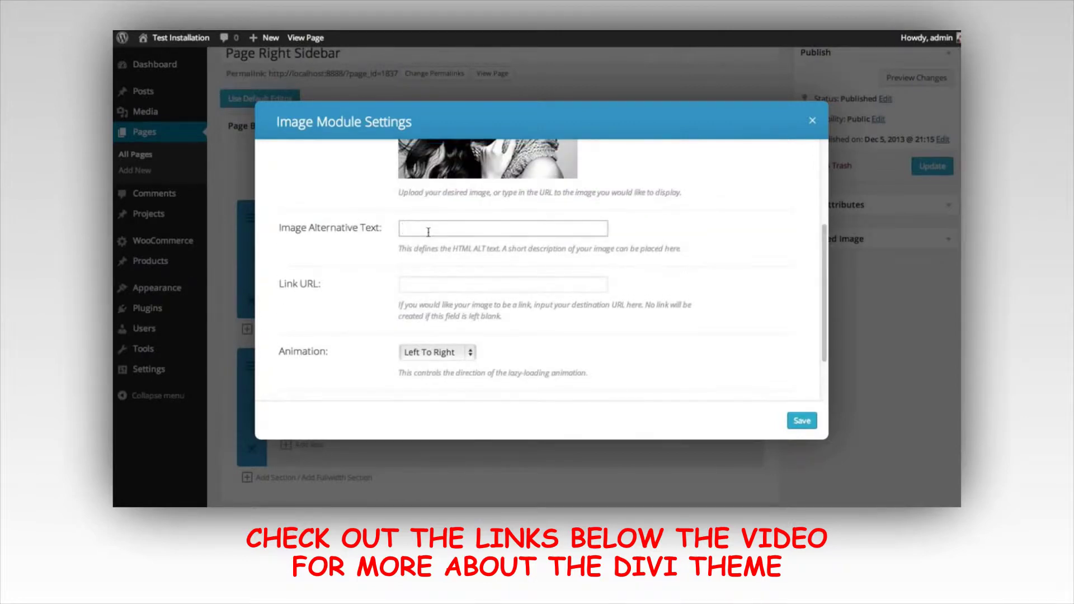
left_click(437, 289)
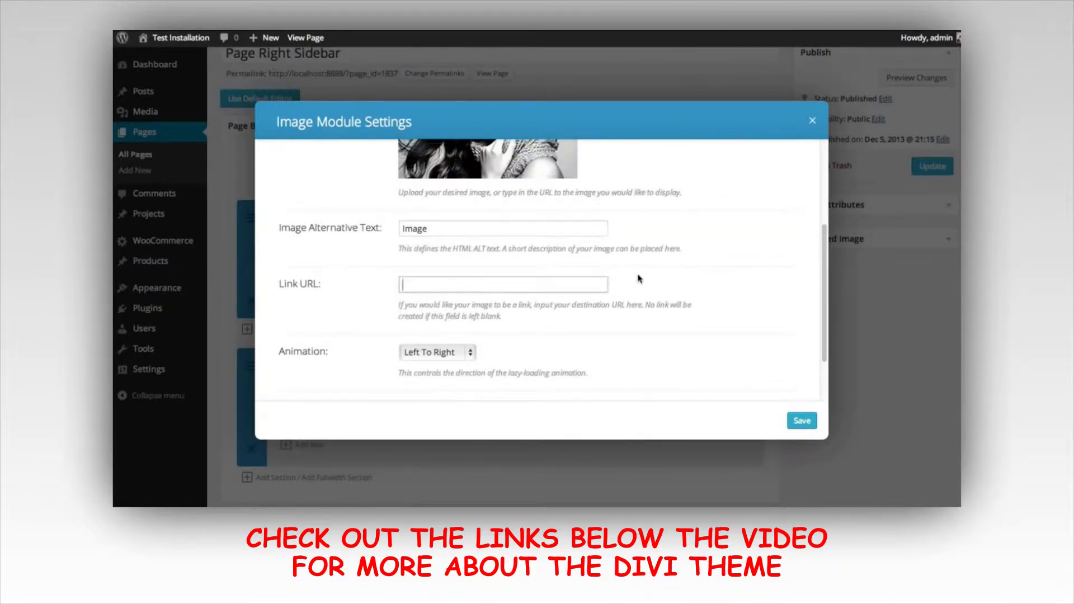
scroll(662, 273, "down", 2)
left_click(424, 285)
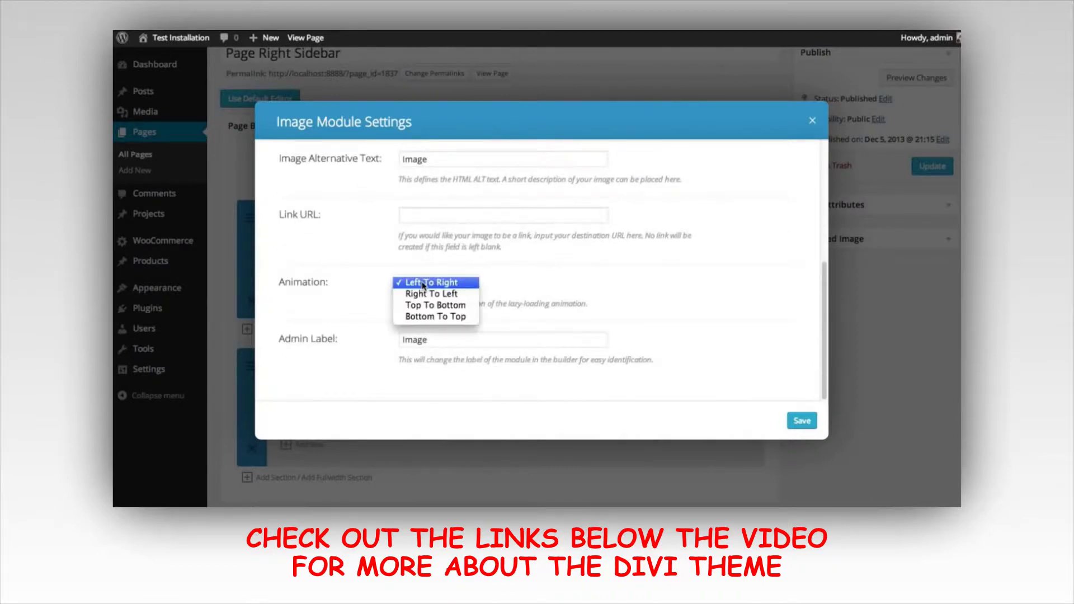
left_click(469, 287)
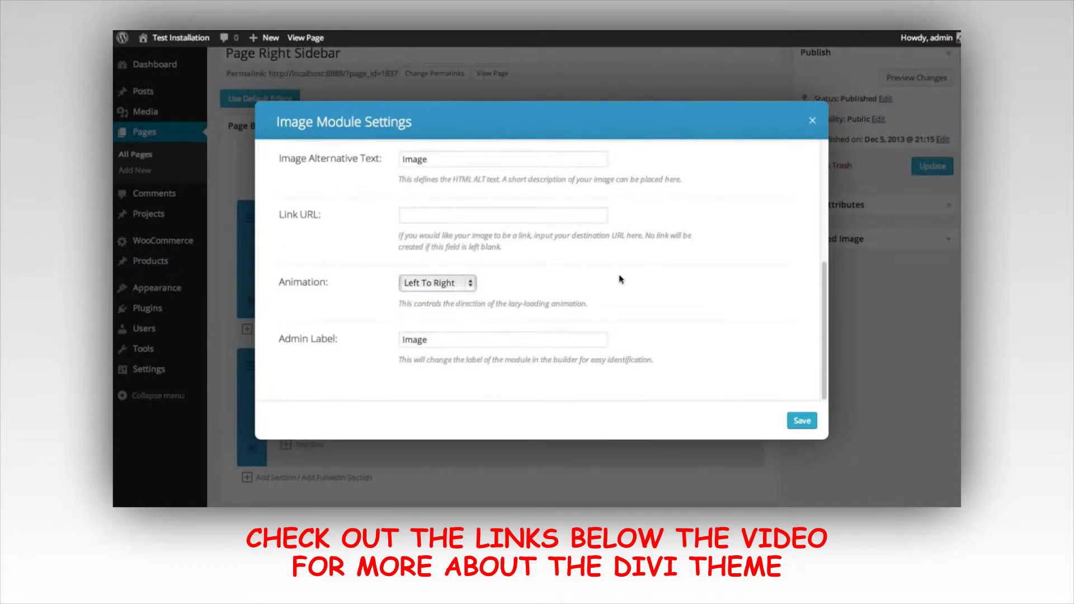
left_click(803, 420)
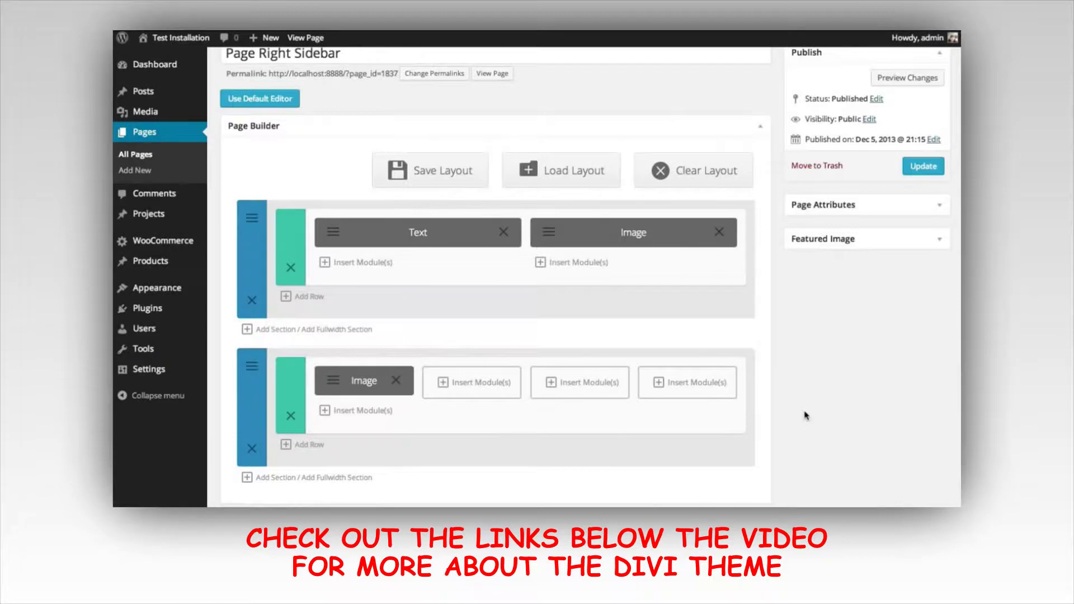
Preview the page changes and examine how the new image row appears below the text and photo
left_click_drag(364, 380, 393, 383)
scroll(773, 389, "up", 1)
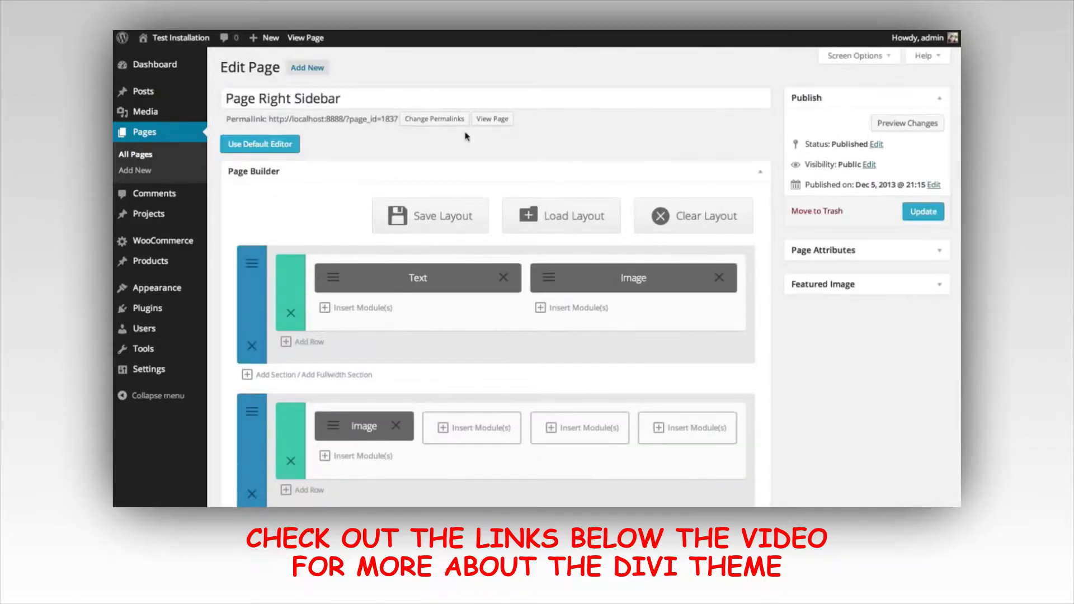
left_click(896, 124)
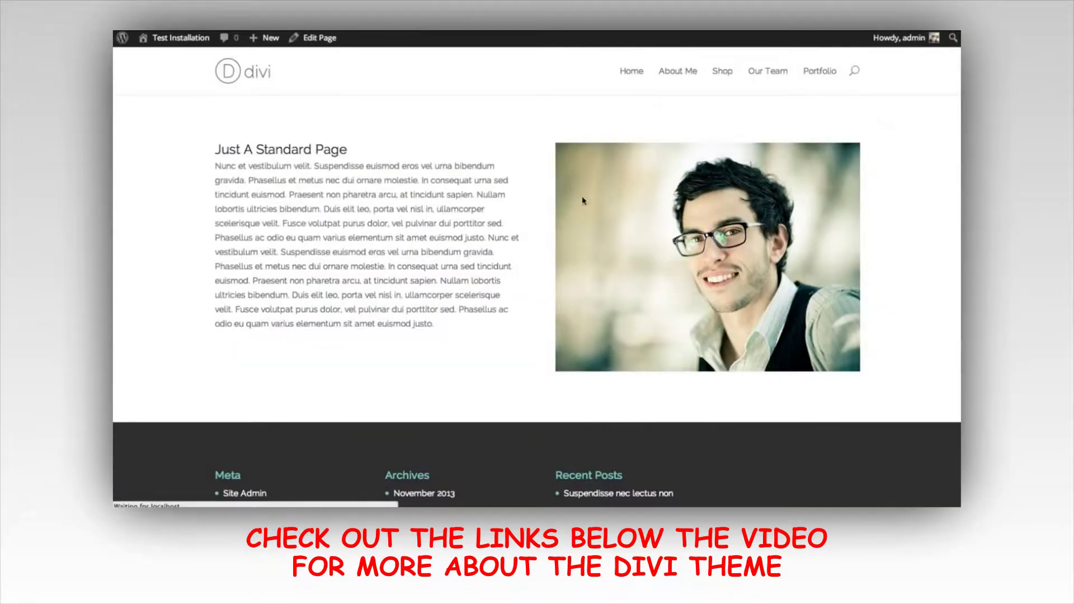
scroll(615, 213, "down", 5)
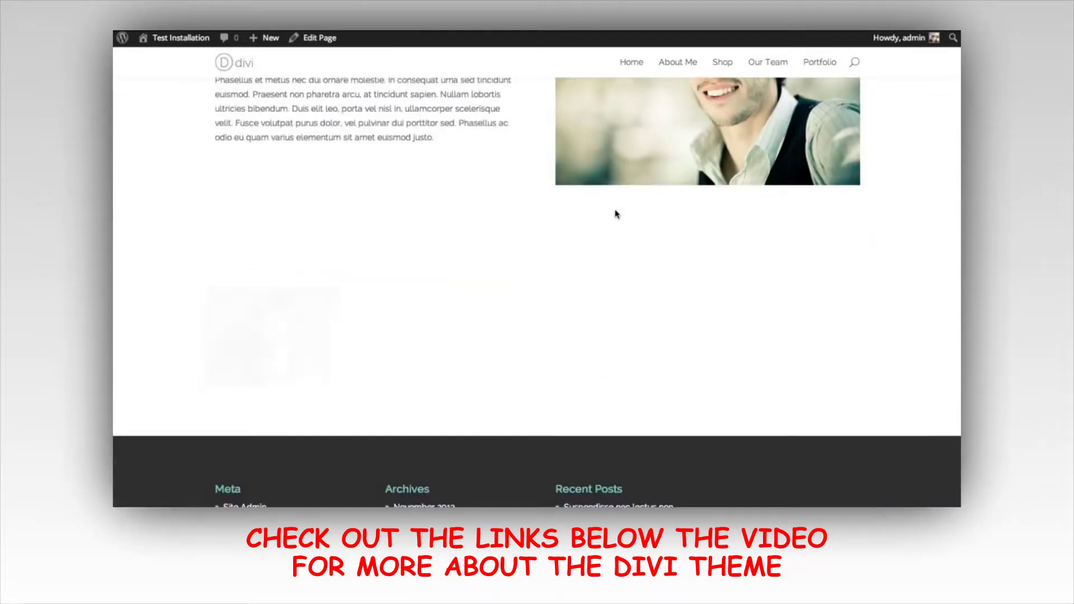
scroll(448, 293, "up", 5)
scroll(431, 288, "down", 2)
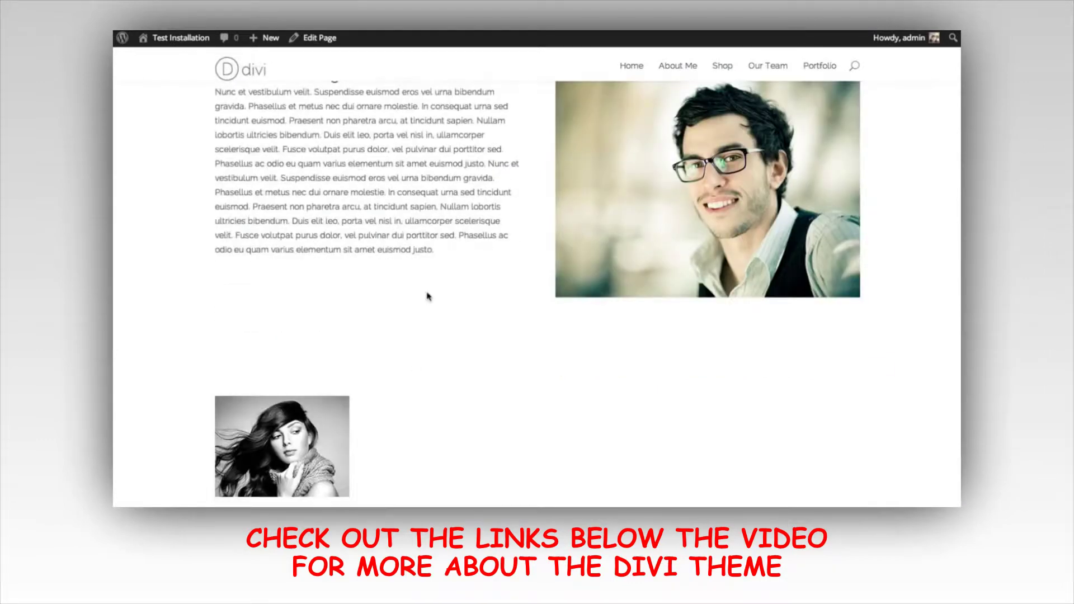
scroll(358, 260, "down", 3)
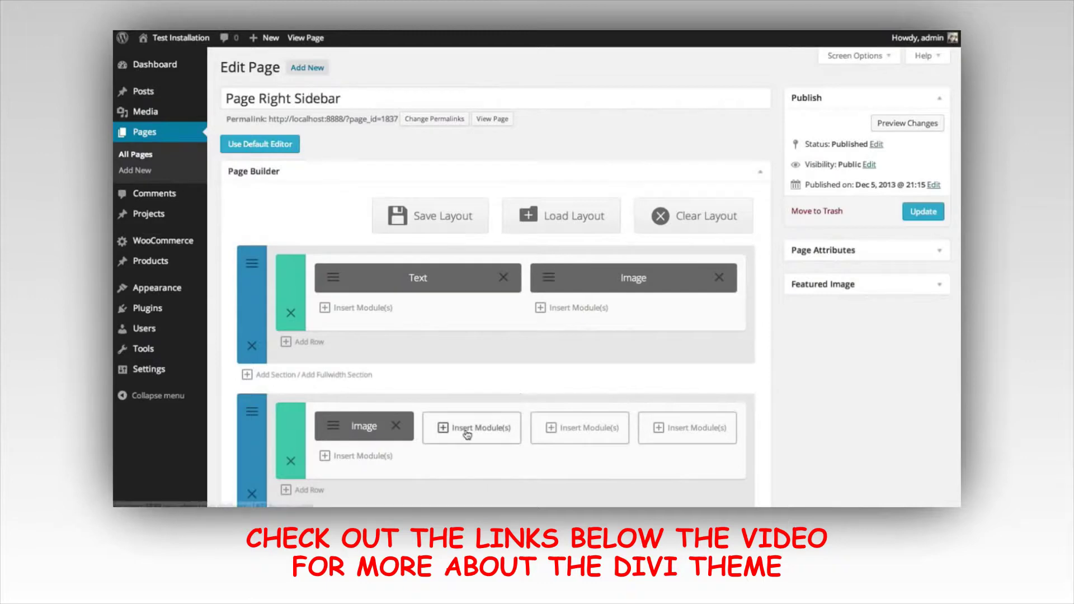
Add an Image module with the photo of the woman in the hat to the second column and save it
left_click(465, 434)
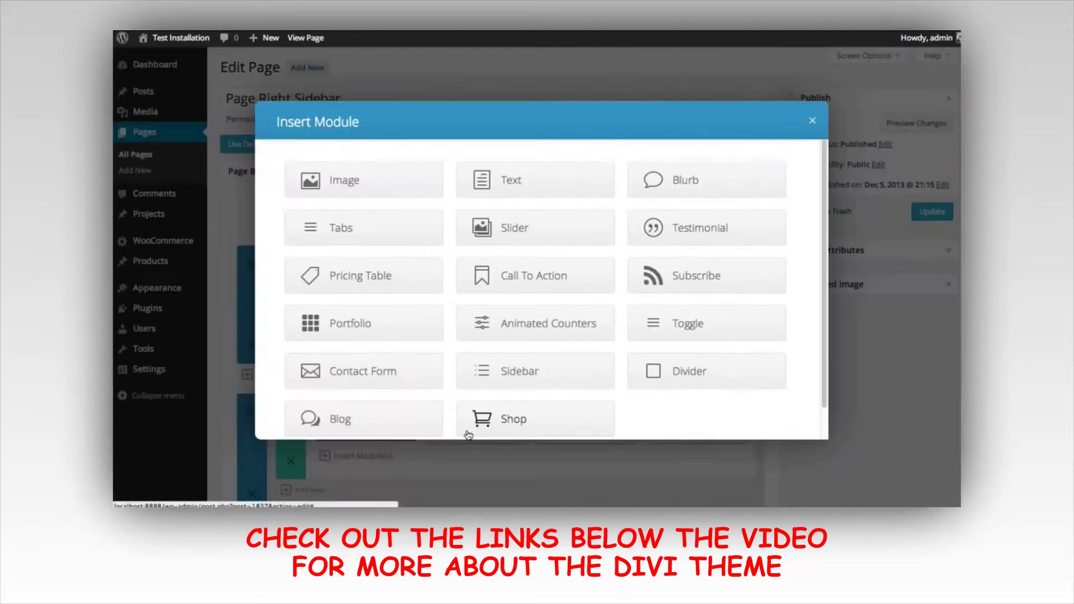
left_click(322, 182)
left_click(652, 170)
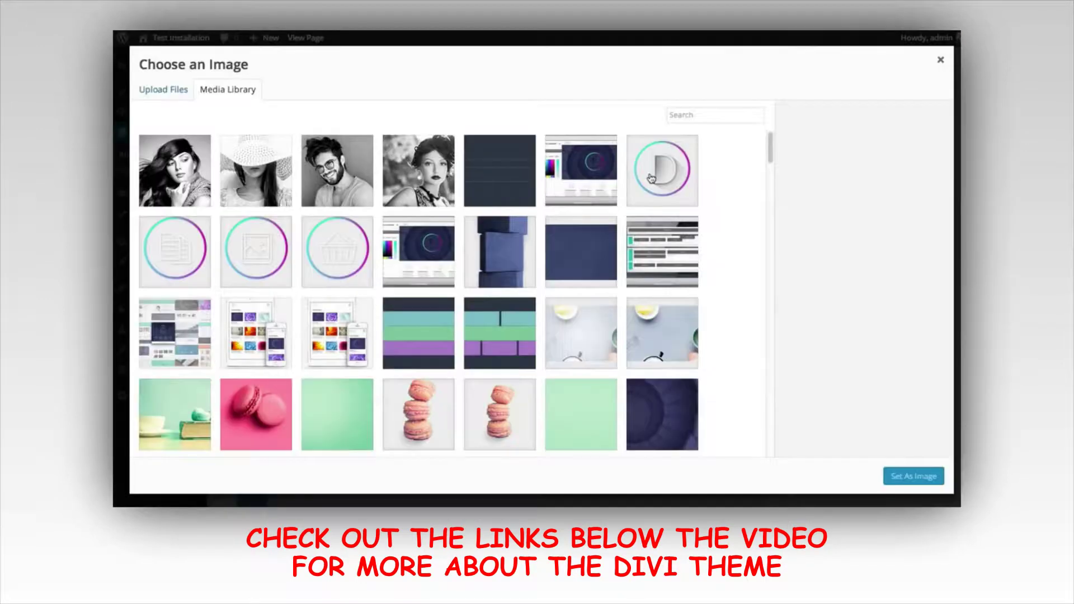
left_click(282, 174)
left_click(899, 480)
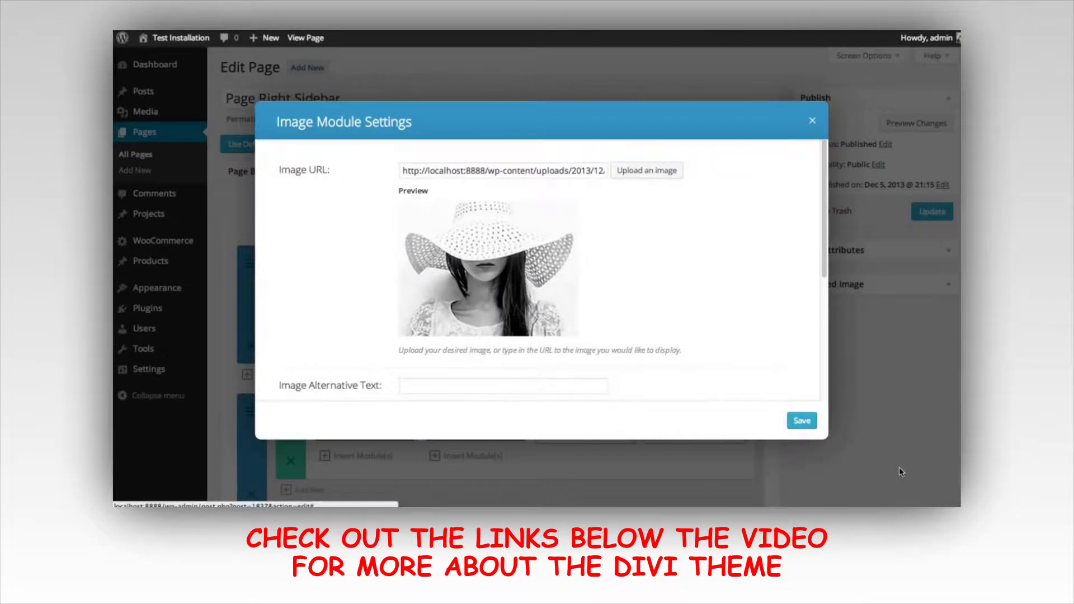
left_click(802, 421)
Add an Image module with pic-2.jpg from the media library to the third column and save it
left_click(580, 435)
left_click(366, 184)
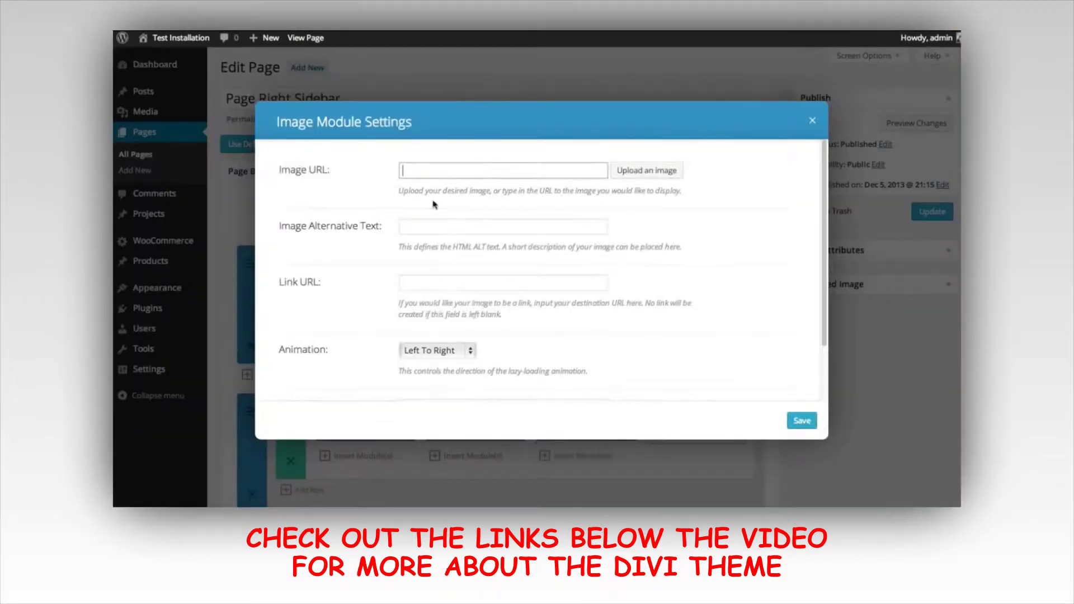
left_click(647, 171)
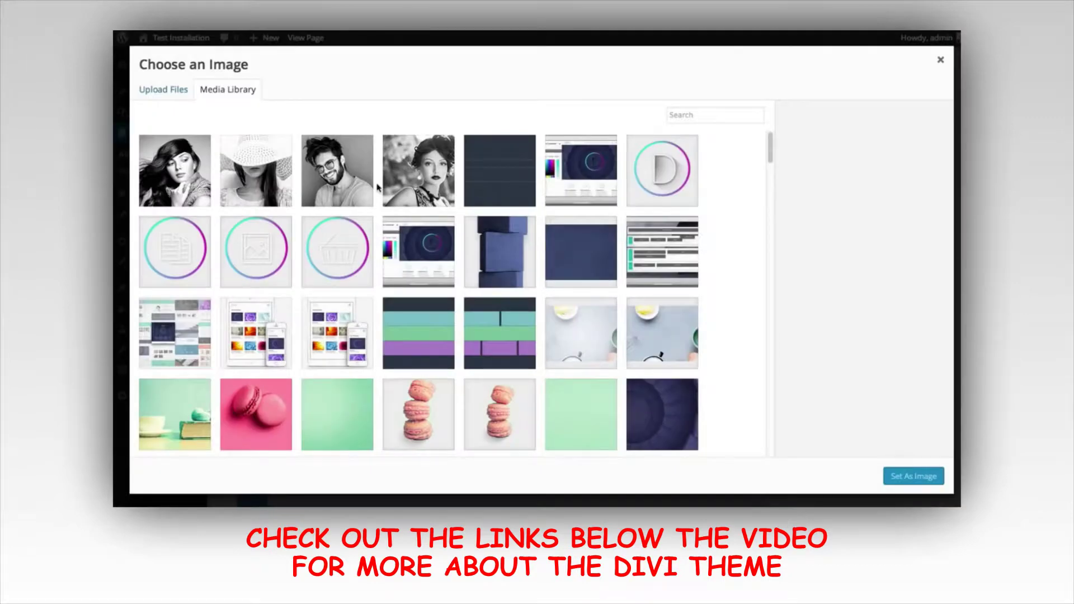
left_click(337, 169)
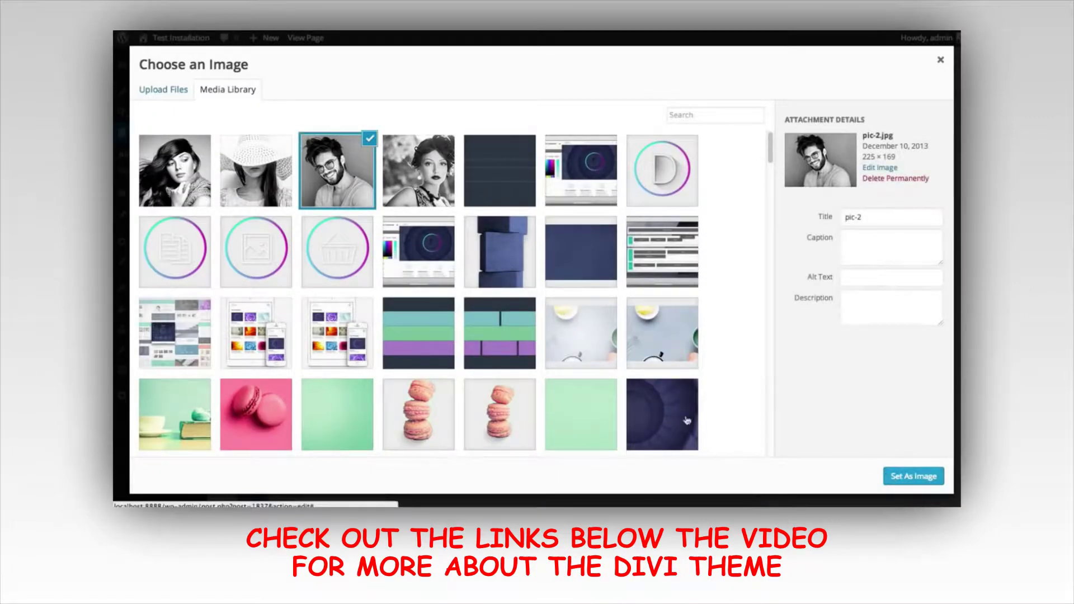
left_click(913, 476)
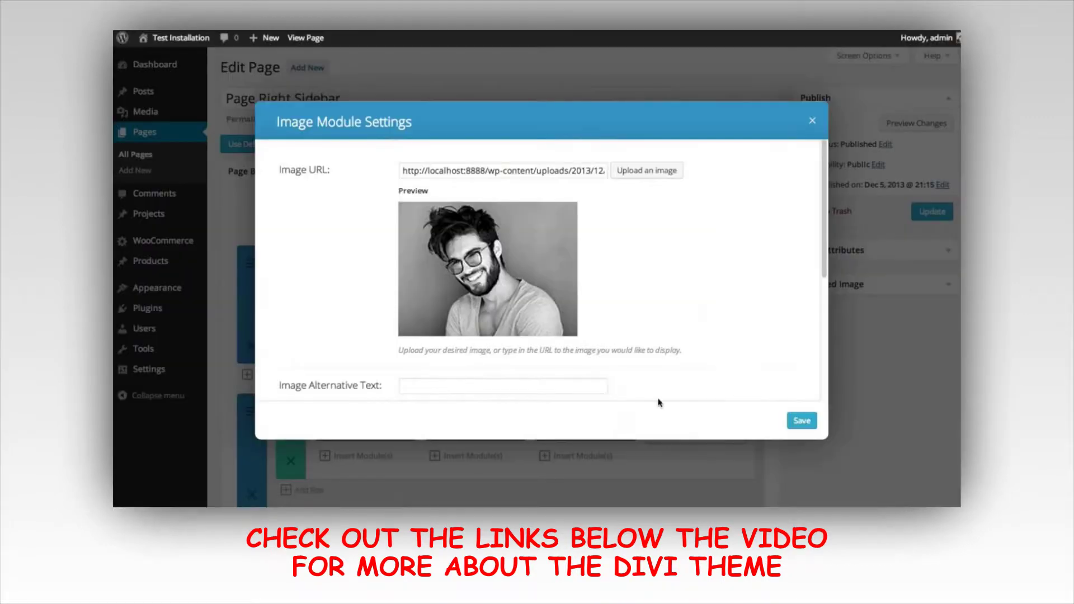
left_click(800, 423)
Add an Image module with the photo of the dark-haired woman with pinned-up hair to the fourth column and save it
left_click(686, 429)
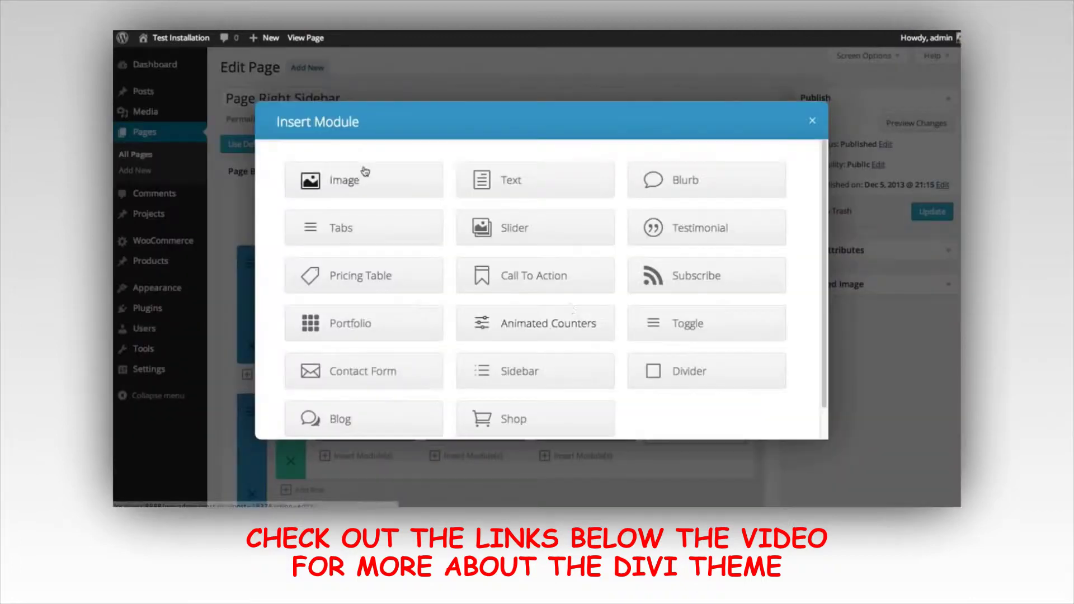
left_click(365, 173)
left_click(646, 175)
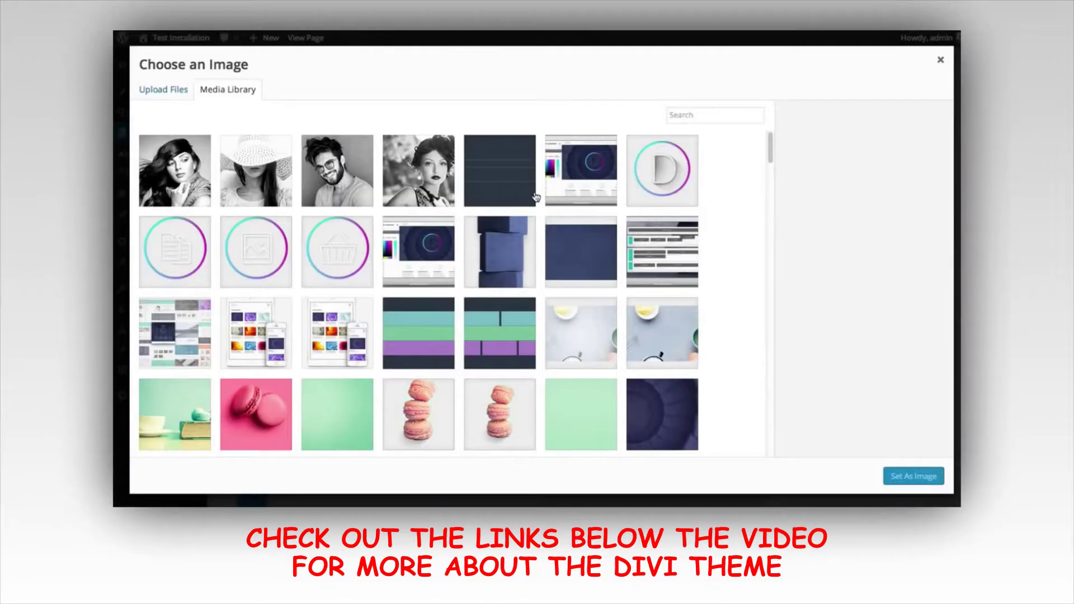
left_click(454, 175)
left_click(912, 476)
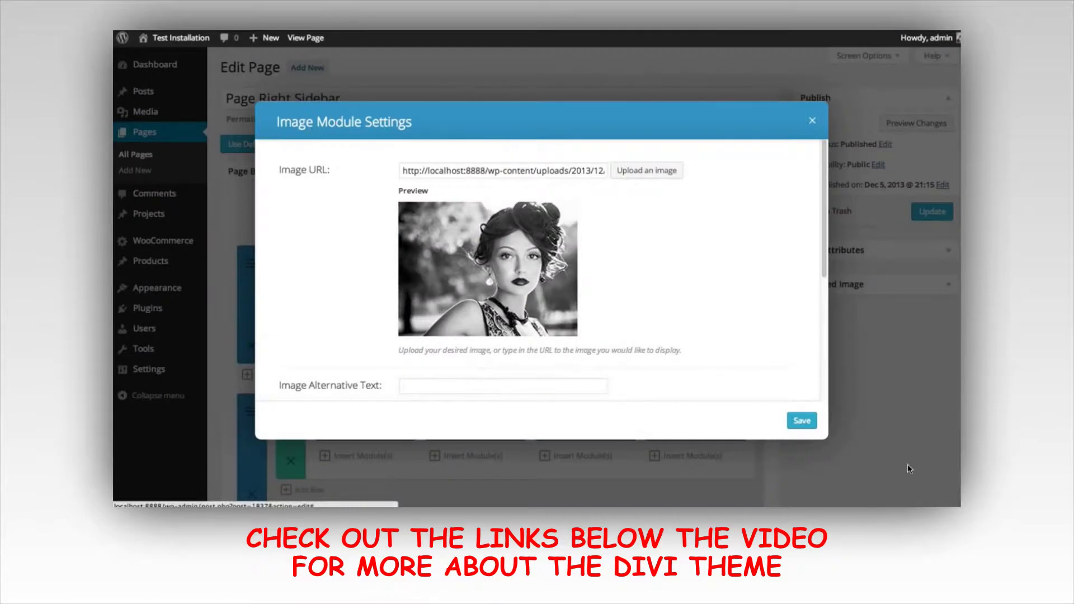
left_click(806, 421)
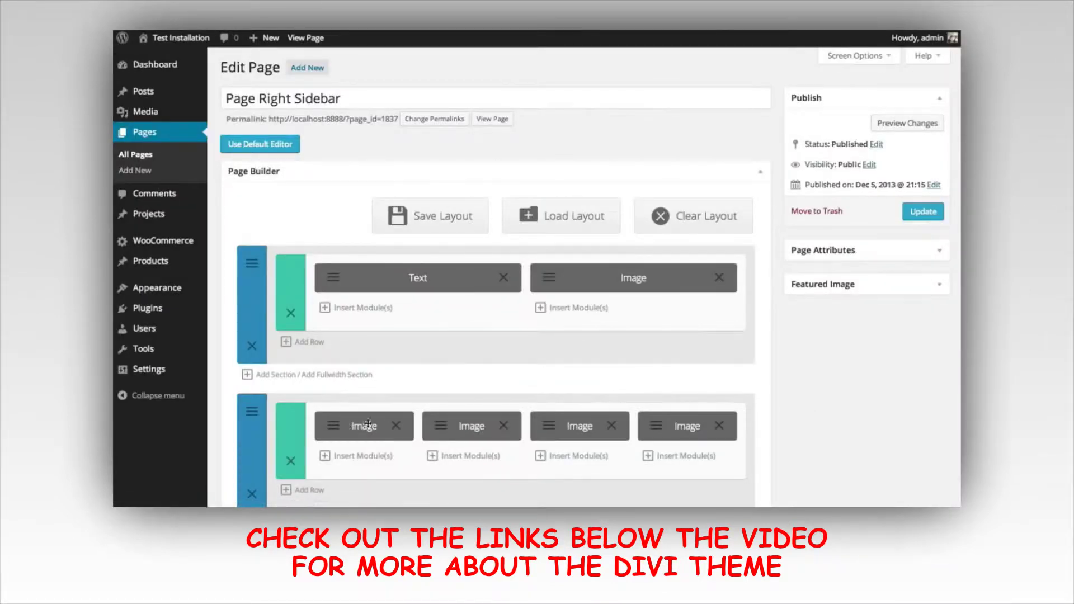
Preview the page changes and examine the row of four images below the text and large photo
left_click_drag(301, 434, 300, 425)
left_click(901, 127)
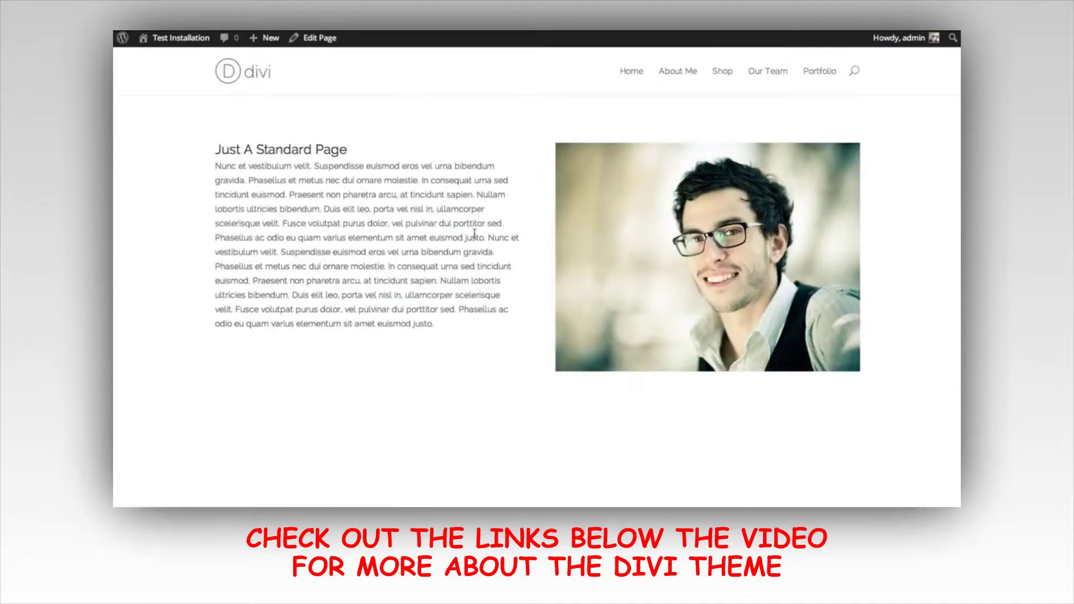
scroll(473, 235, "down", 5)
scroll(478, 241, "up", 3)
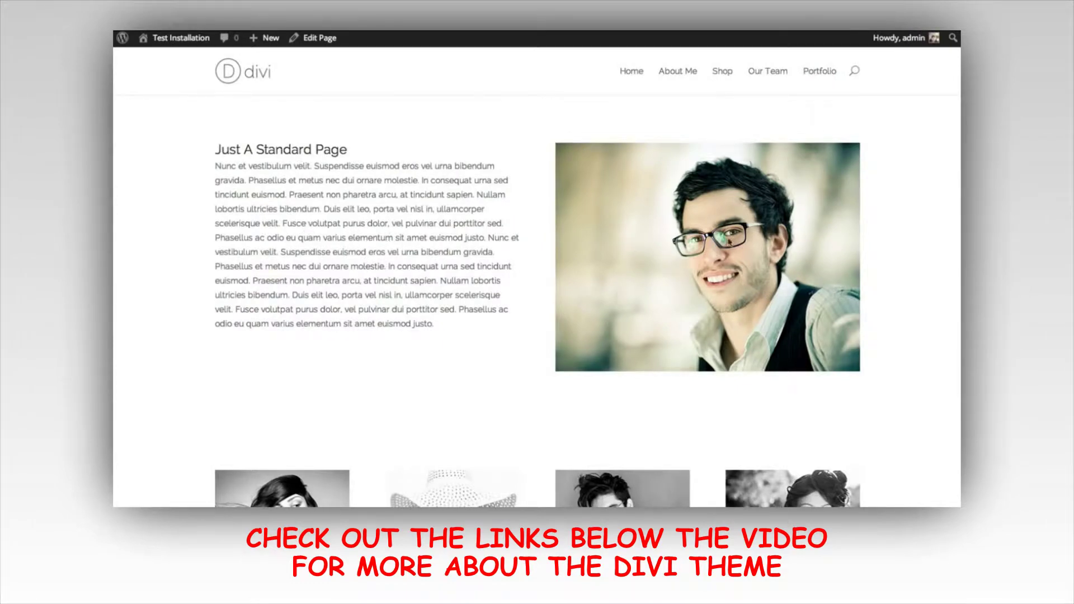
scroll(700, 248, "down", 5)
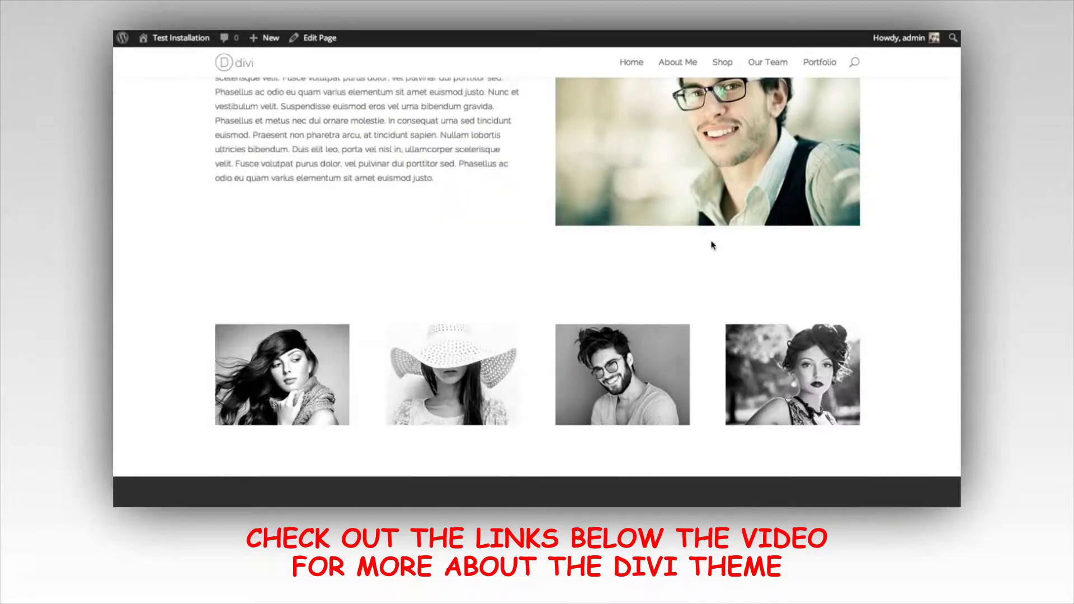
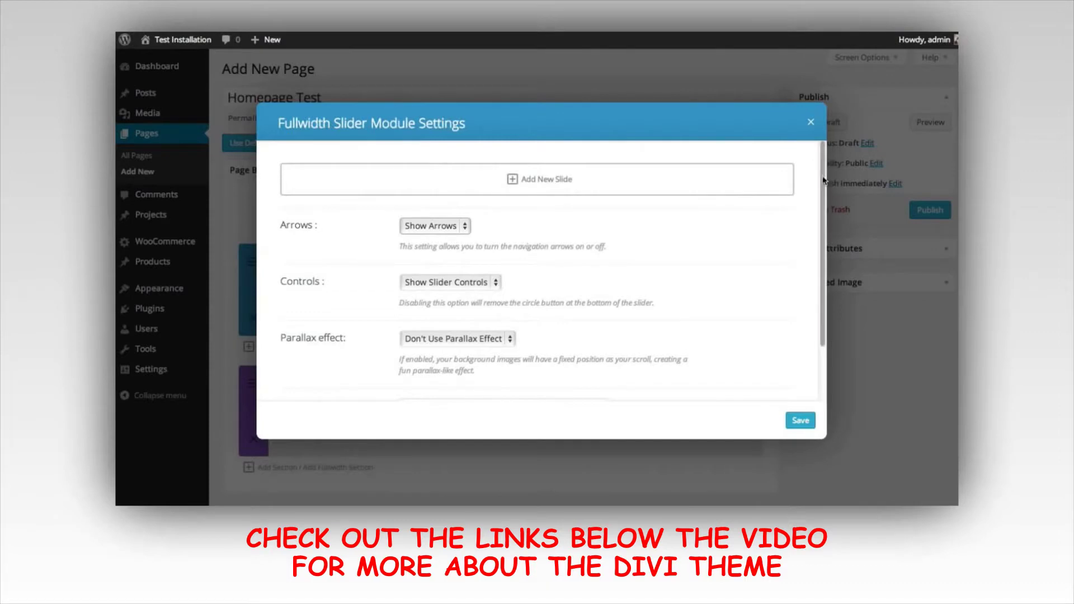
Examine the Fullwidth Slider module's arrows, controls, parallax effect and admin label settings
scroll(826, 211, "down", 2)
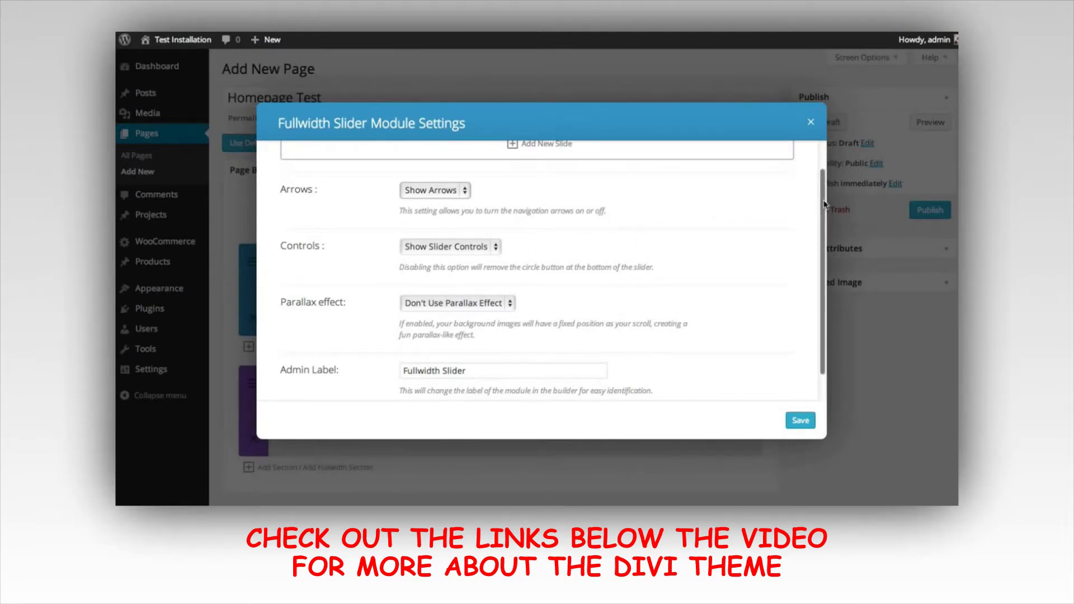
scroll(825, 204, "down", 1)
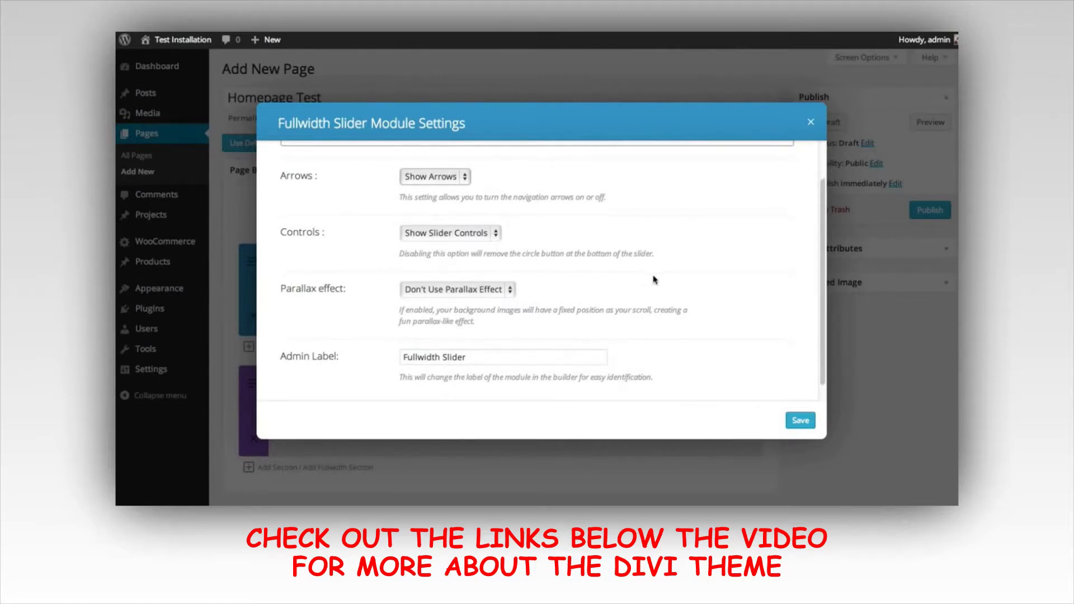
scroll(655, 280, "down", 1)
double_click(464, 340)
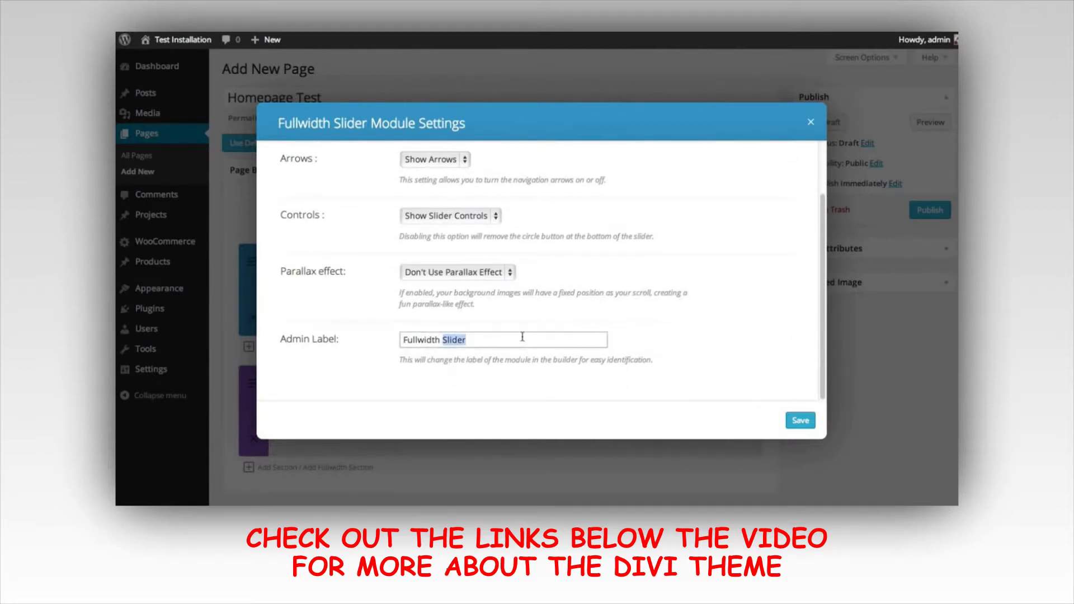
key("Right")
scroll(663, 313, "up", 3)
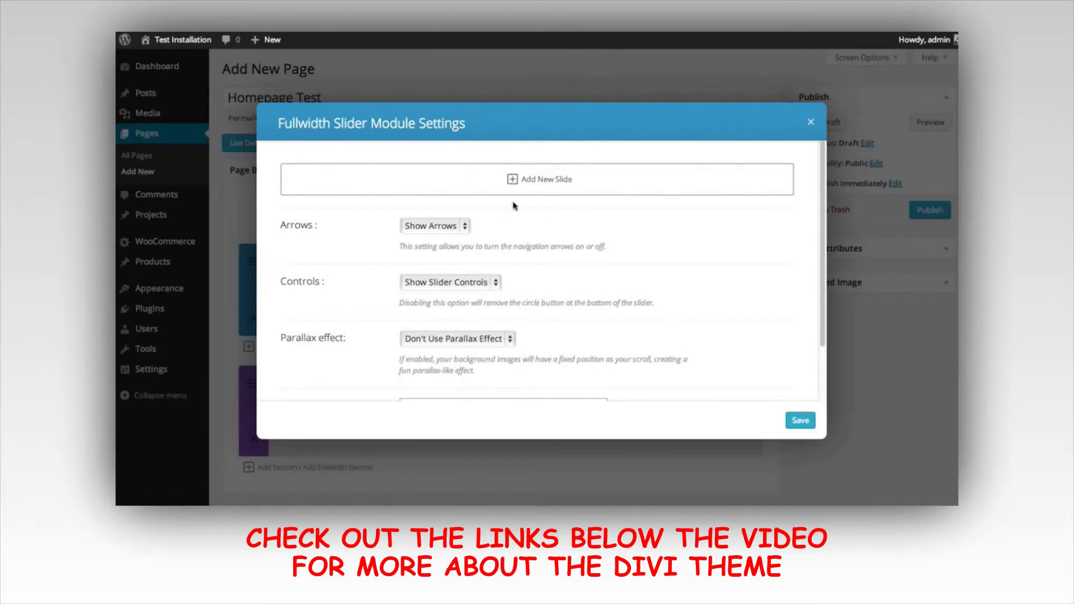
Add a new slide to the Fullwidth Slider with the heading "THis Is A Heading"
left_click(547, 185)
left_click(427, 174)
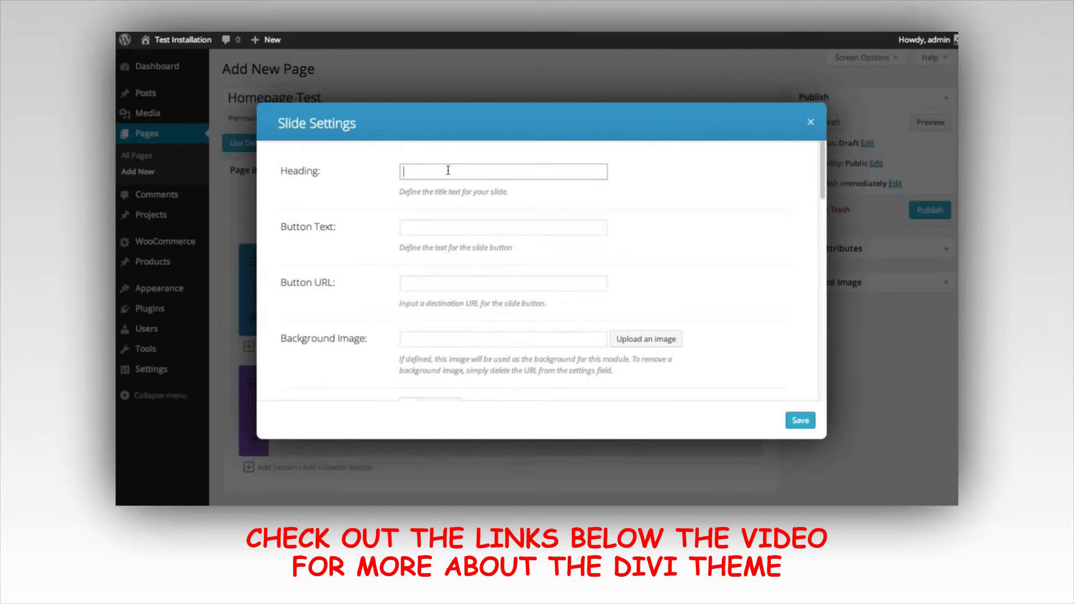
type("THis Is A Heading")
key("Tab")
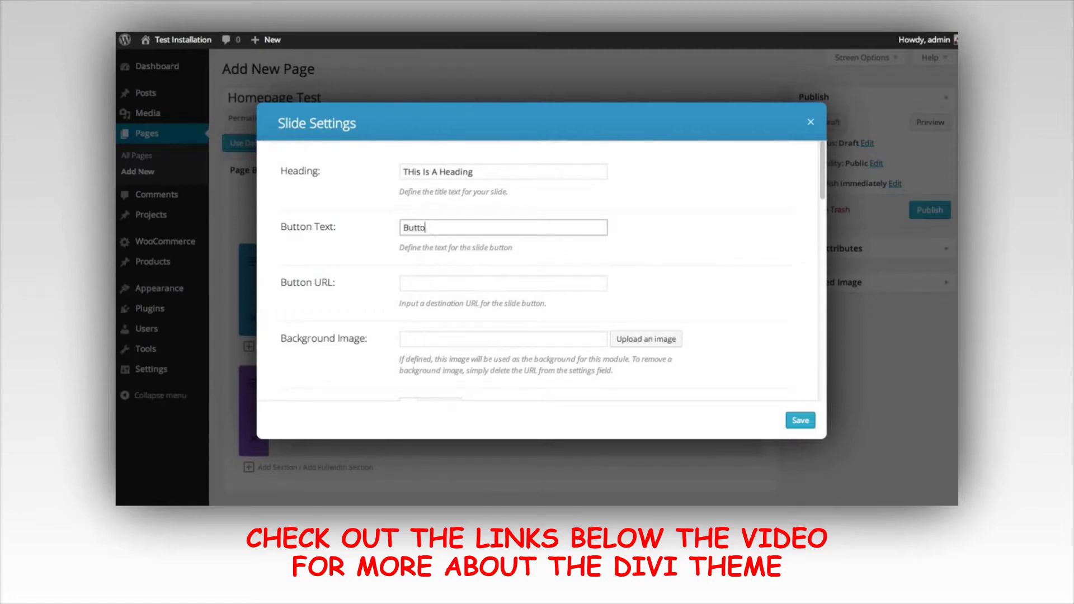
key("BackSpace")
key("BackSpace")
left_click(430, 287)
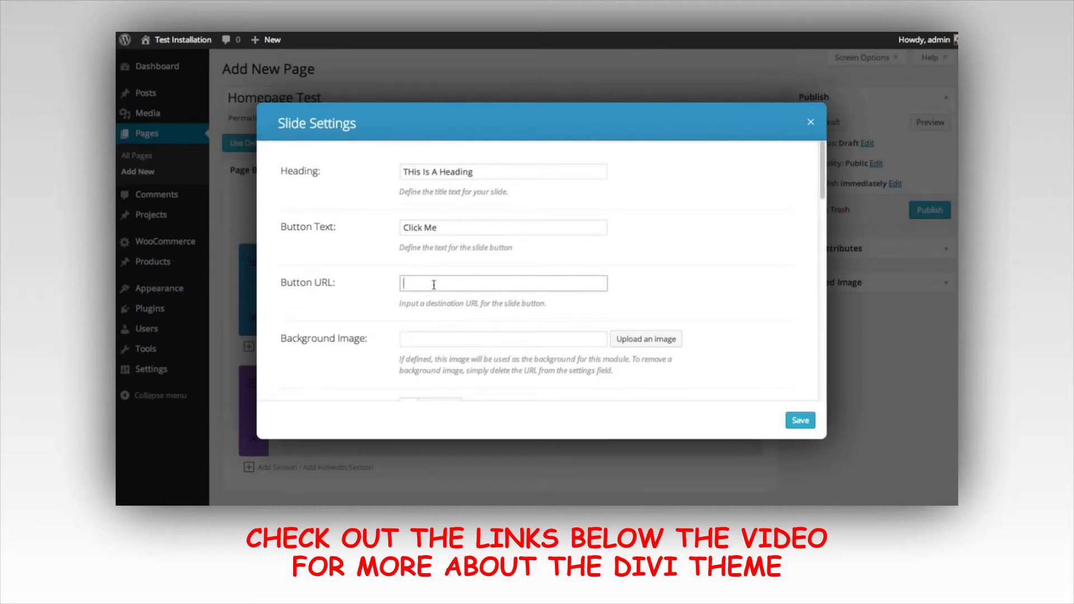
type("http://www.google.com")
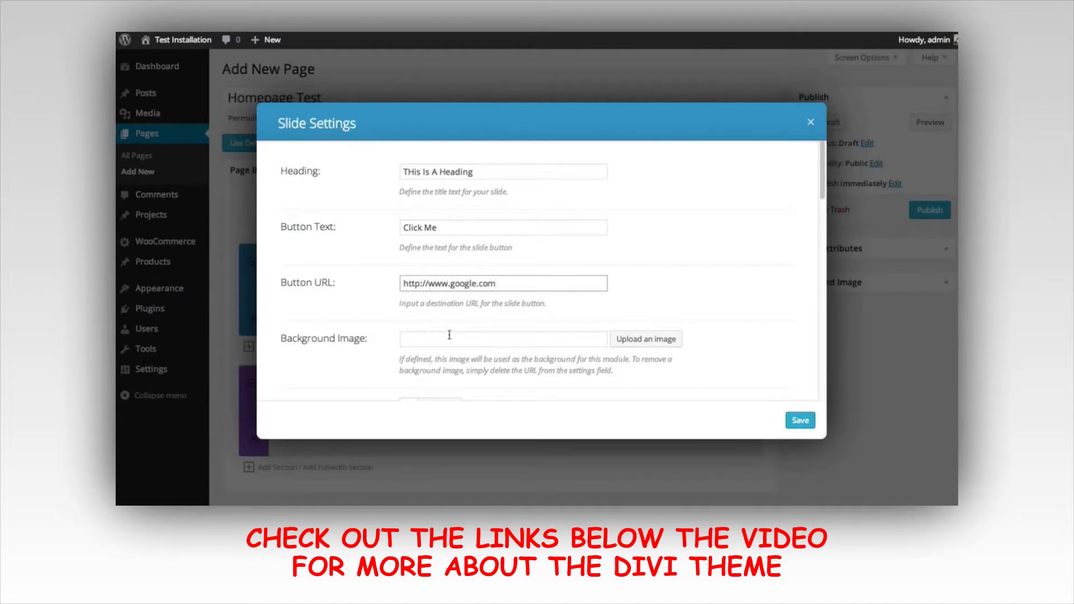
Upload all images from the Builder Overview folder inside Tutorials while choosing the slide's background image
left_click(450, 335)
scroll(688, 254, "down", 1)
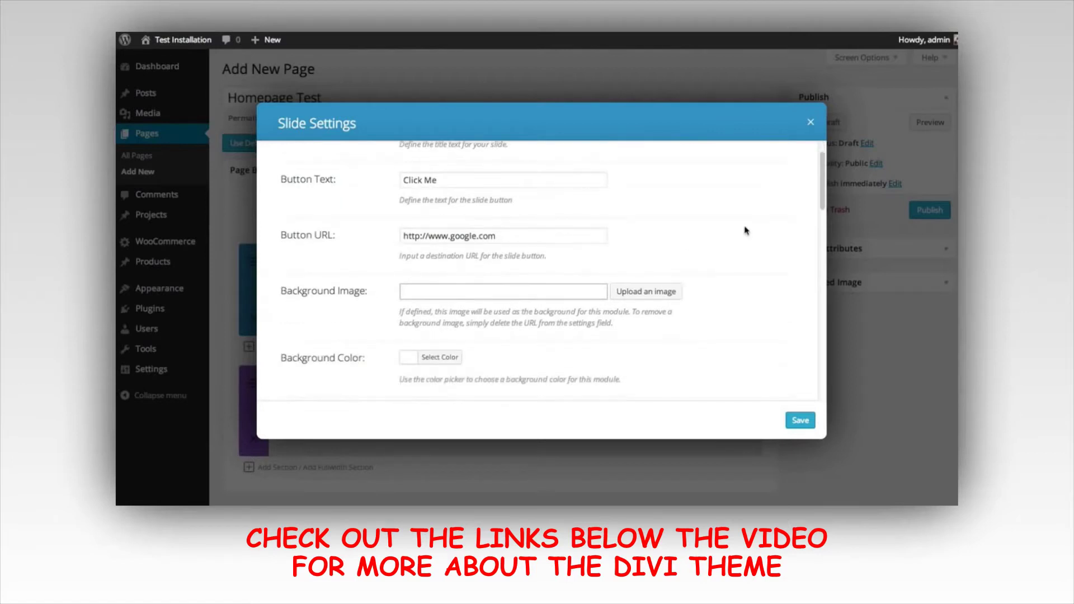
mouse_move(822, 202)
left_mouse_down()
mouse_move(829, 304)
mouse_move(820, 187)
left_mouse_up()
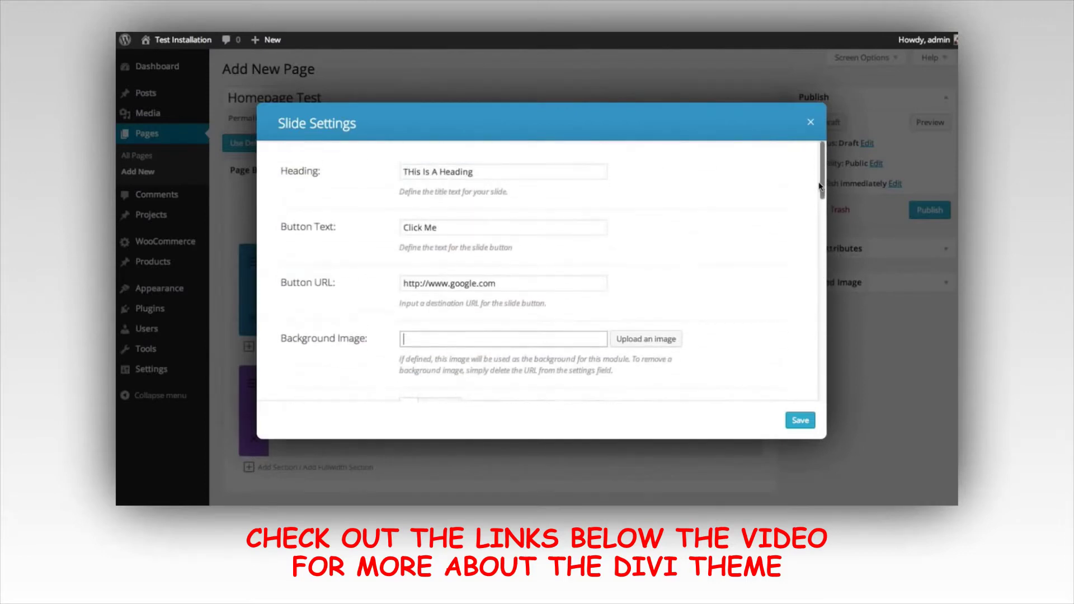
left_click(656, 347)
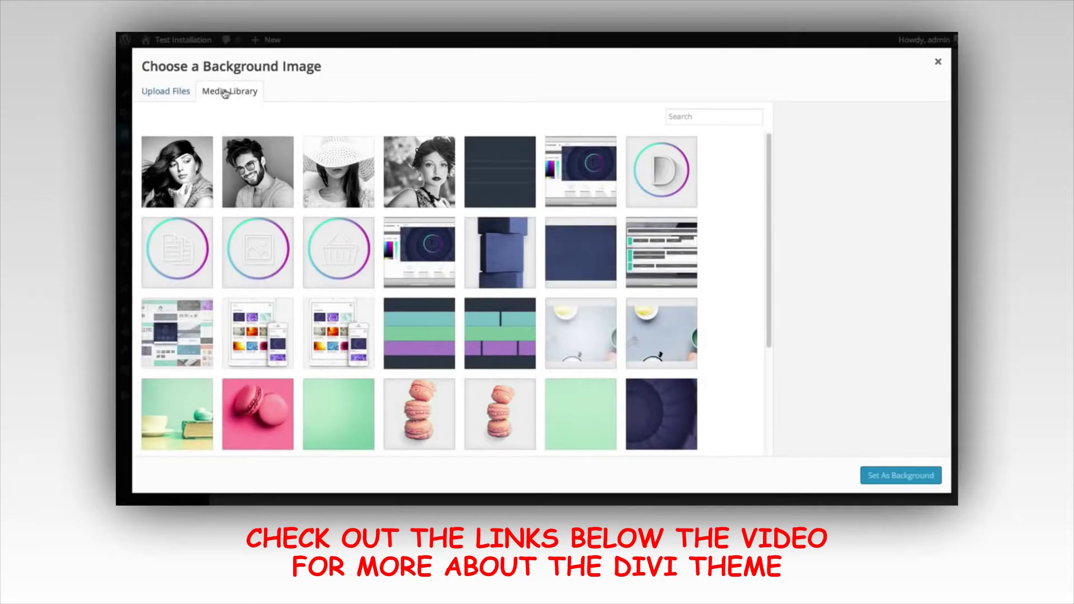
left_click(162, 93)
left_click(539, 282)
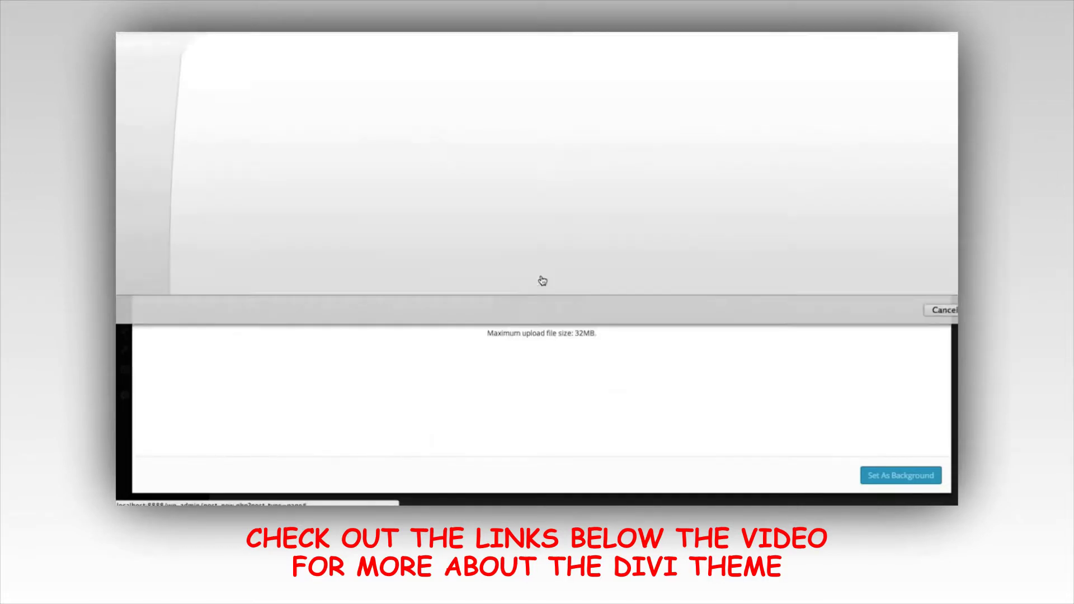
left_click(273, 44)
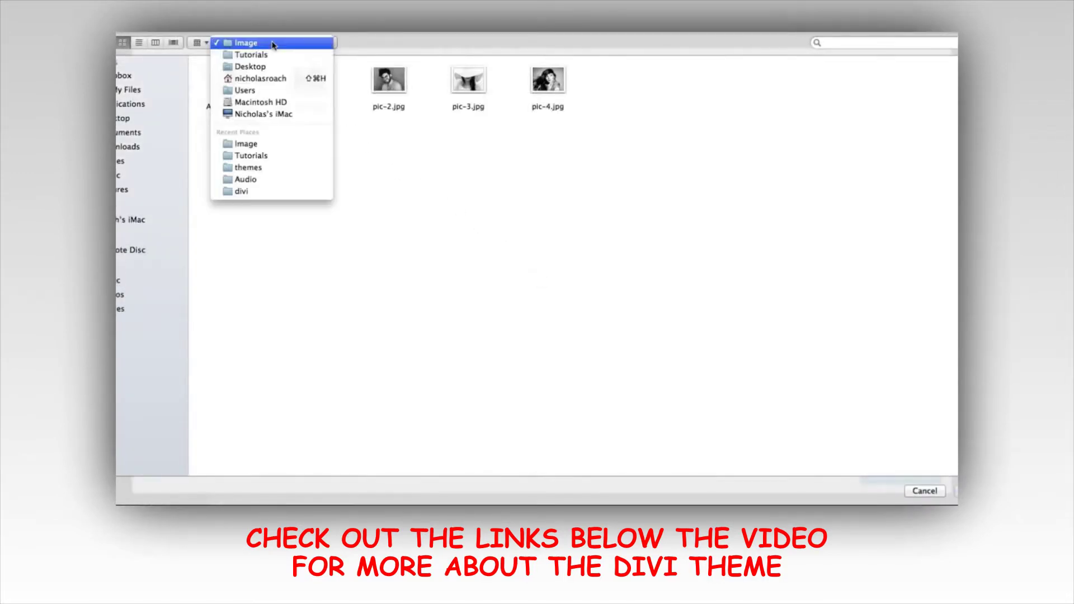
left_click(273, 55)
left_click(240, 90)
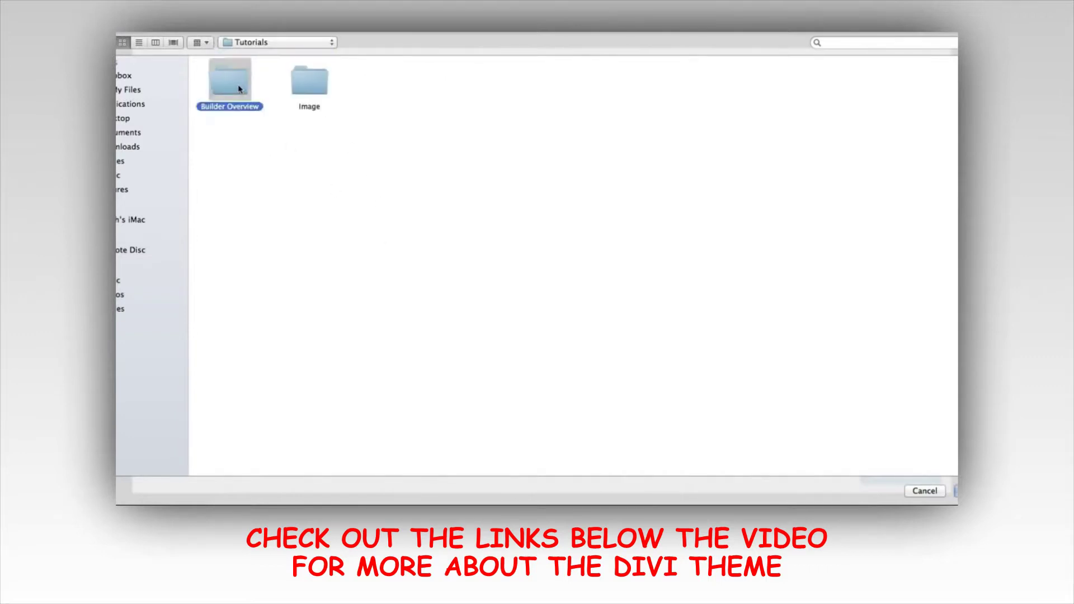
double_click(239, 90)
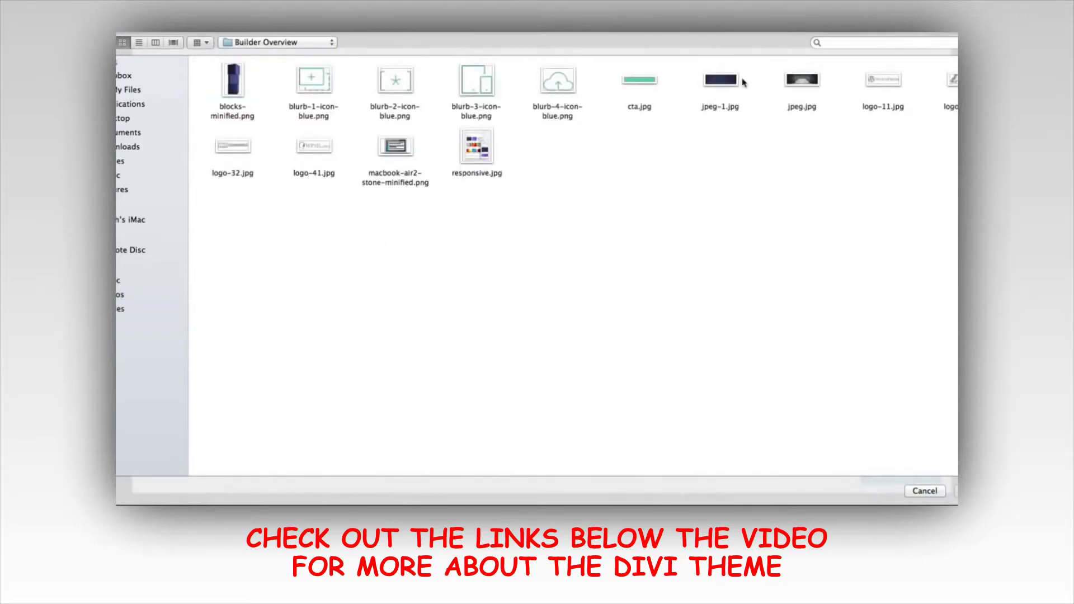
left_click_drag(220, 233, 957, 44)
key("Return")
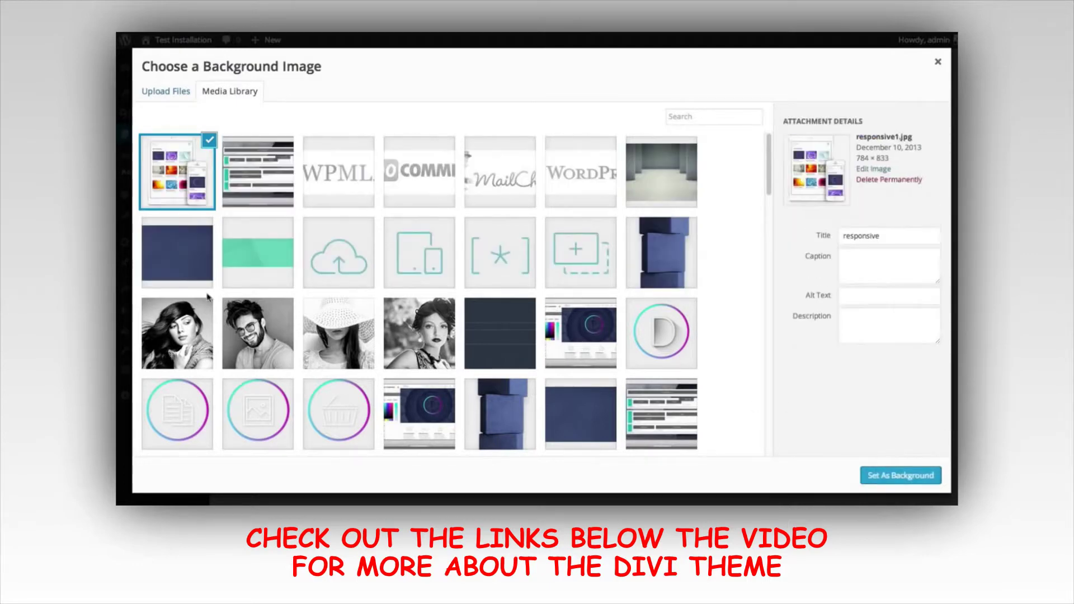
Set the uploaded jpeg-1.jpg as the slide's background image
left_click(168, 259)
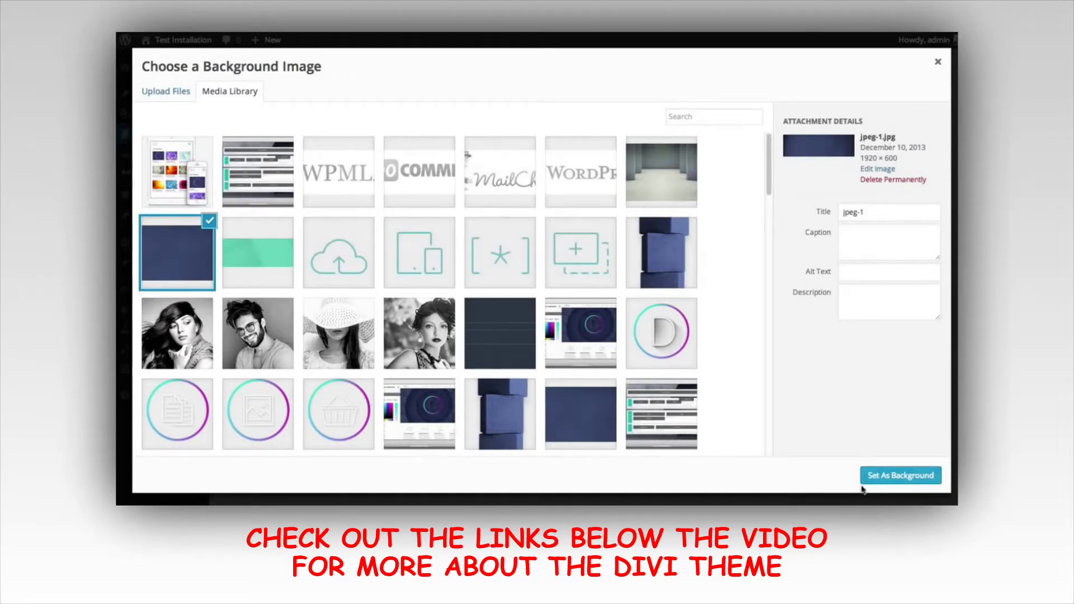
left_click(901, 476)
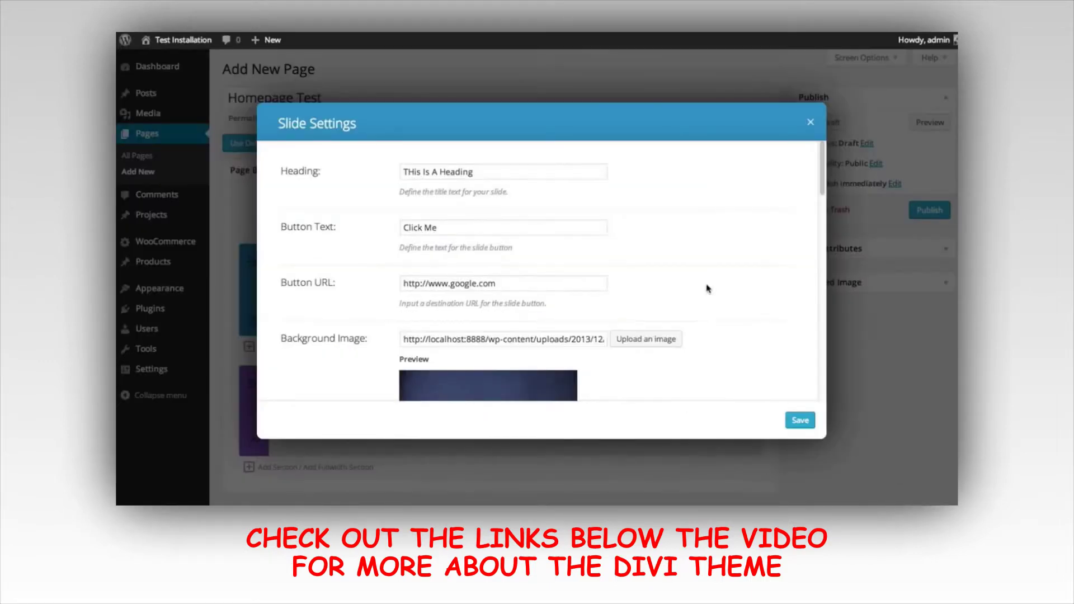
Set blocks-minified1.png from the media library as the slide image
scroll(707, 289, "down", 5)
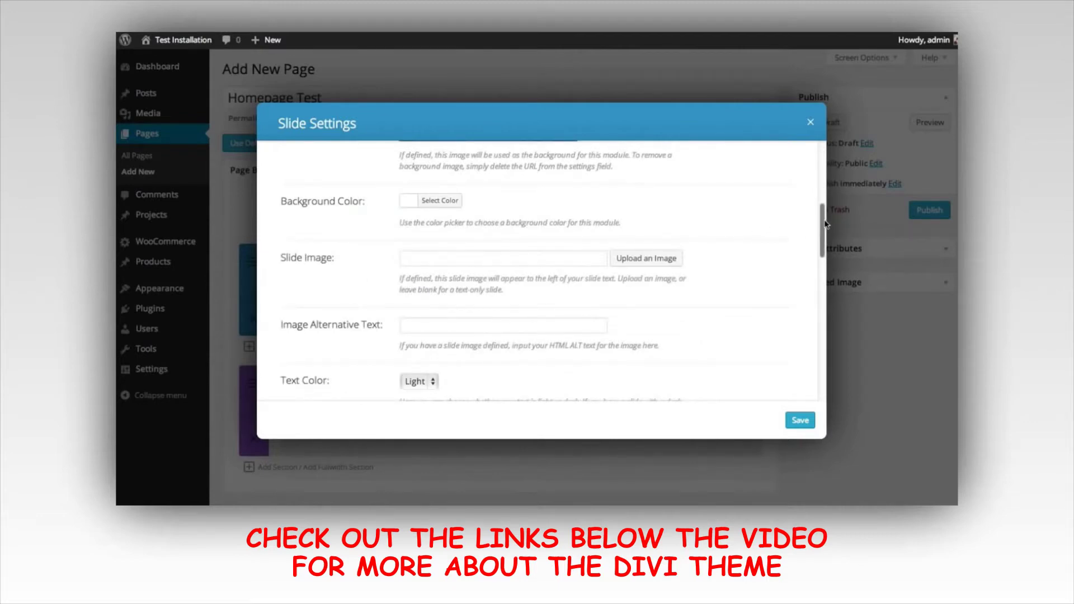
left_click(486, 258)
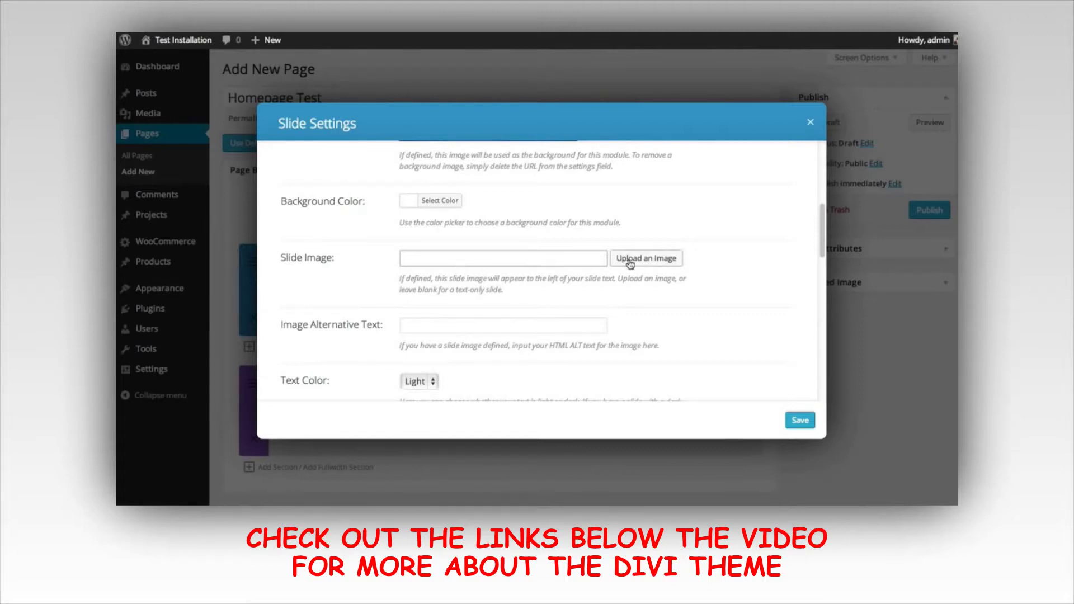
left_click(648, 262)
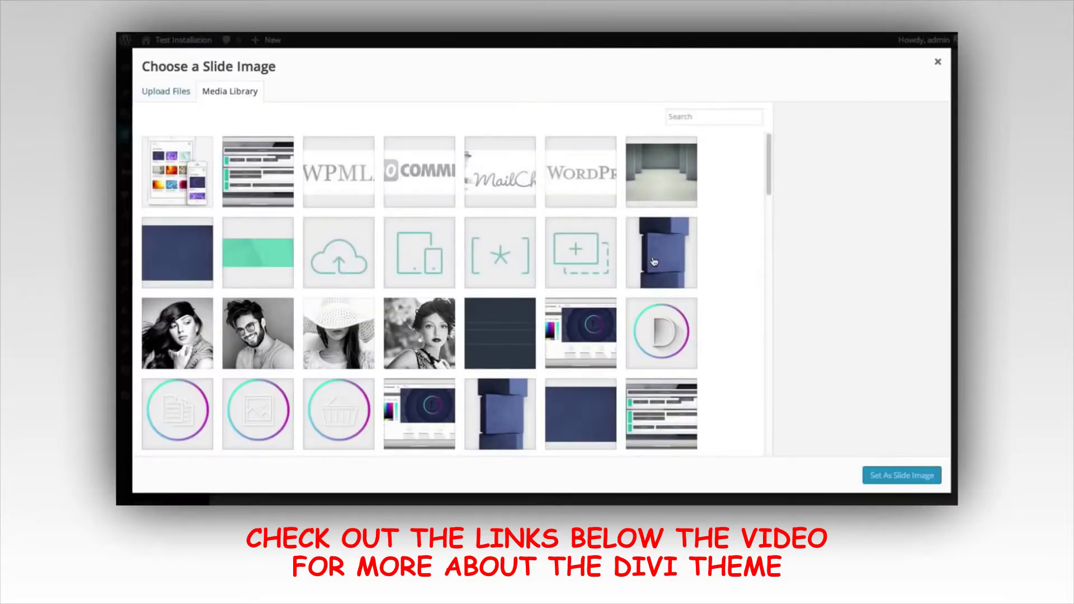
left_click(660, 252)
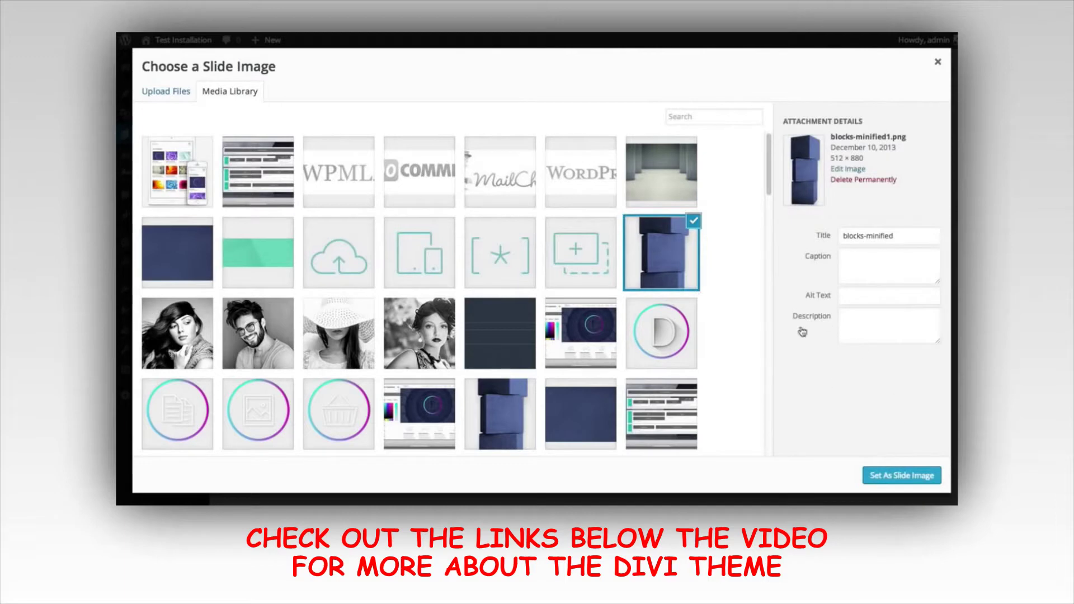
left_click(901, 476)
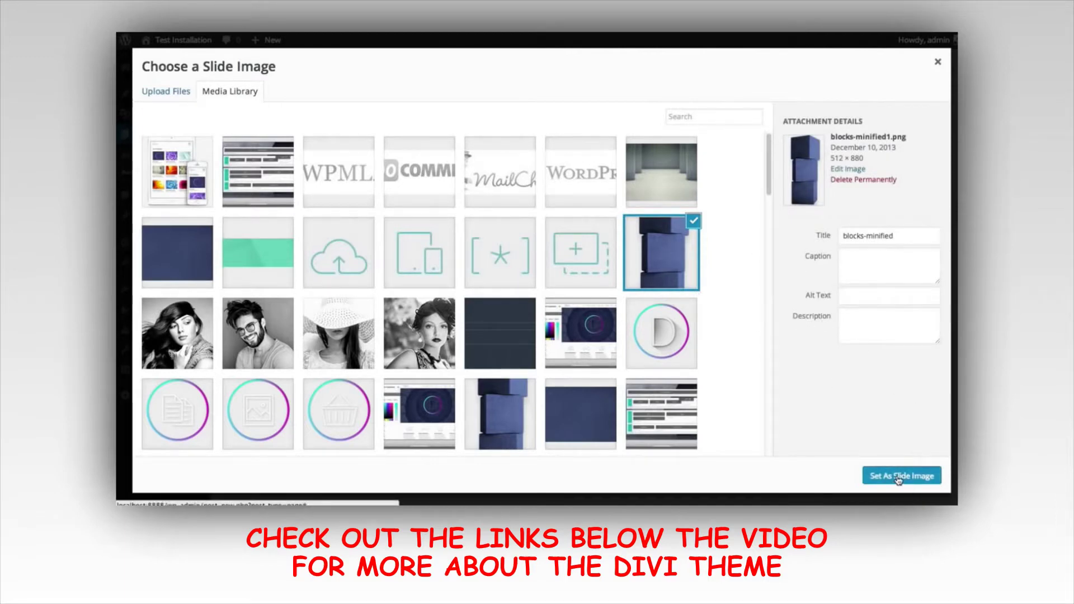
Set the slide's text color to Light
scroll(750, 295, "down", 6)
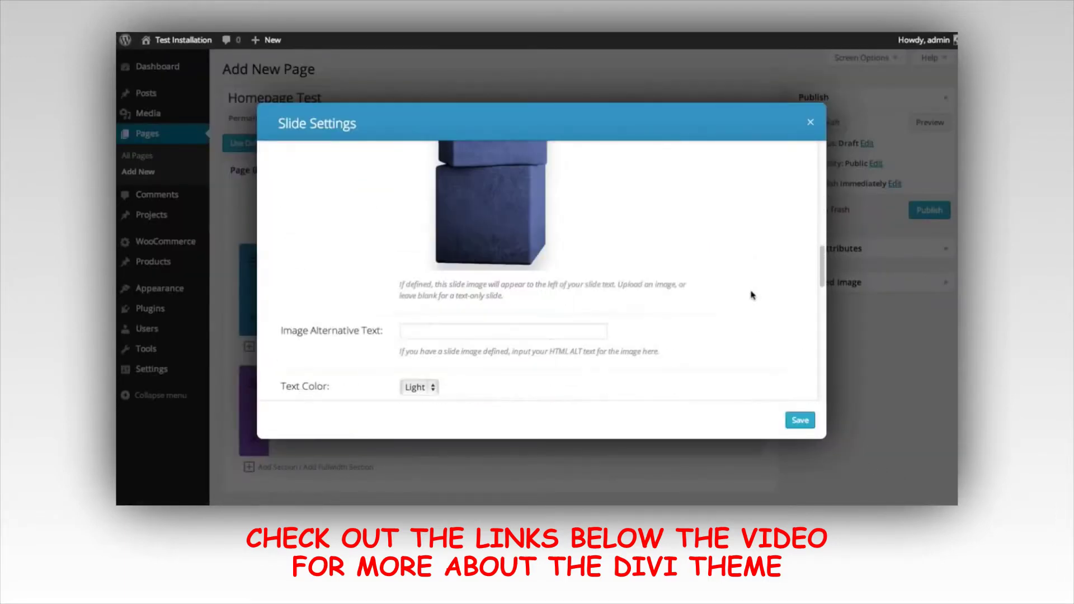
scroll(756, 297, "down", 1)
scroll(784, 347, "down", 3)
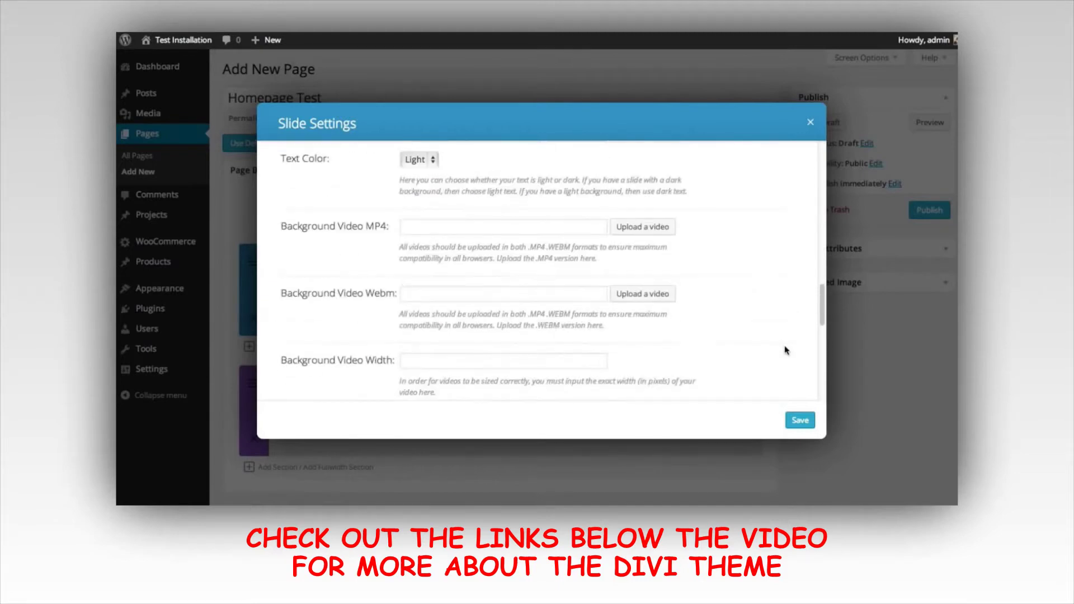
scroll(785, 349, "up", 1)
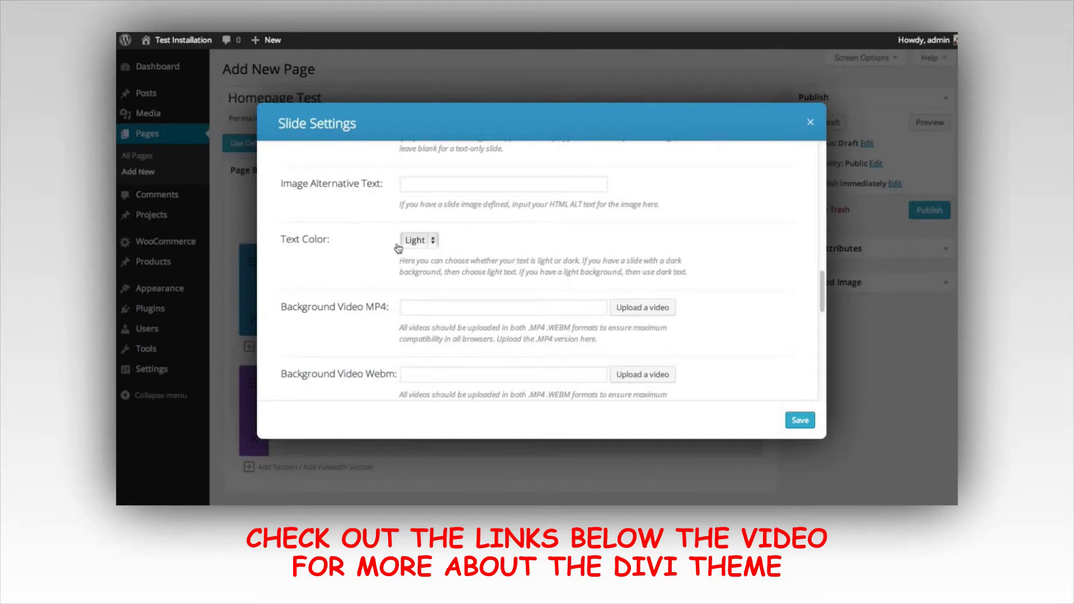
left_click(420, 241)
left_click(420, 241)
Fill the slide's content with the mobile-devices paragraph, trimmed to end at "being used to browse.", and save the slide
scroll(702, 249, "down", 6)
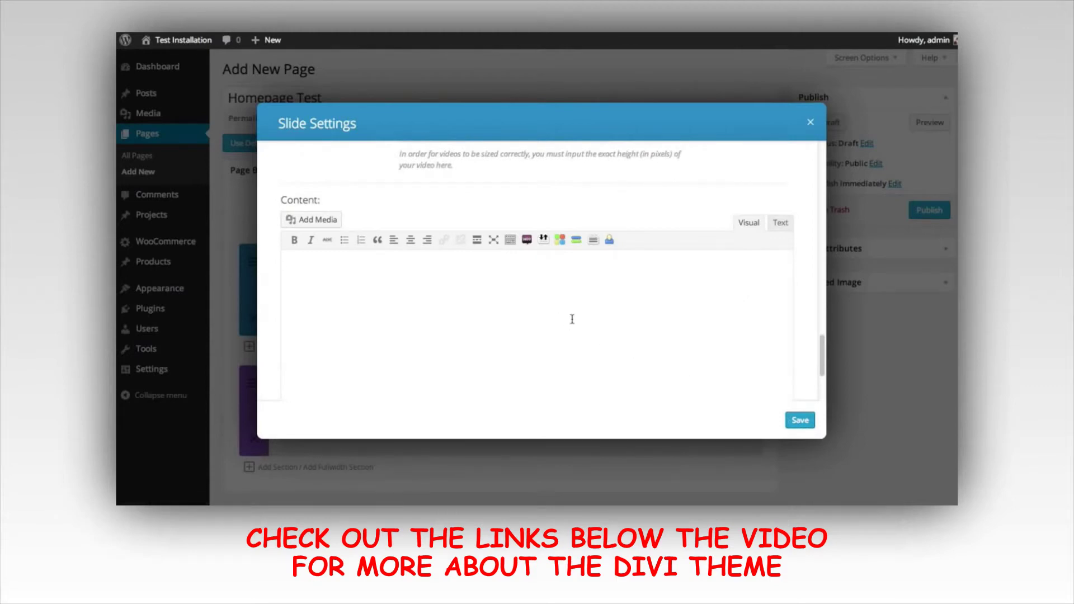
type("The use of mobile devices is on the rise, and it's important for your website to be ready for those mobile visitors. Divi is fully responsive, which means the design will adapt to whatever screen size is being used to browse. Your website will look great and will be a breeze to read on mobile phones and desktop computers alike.")
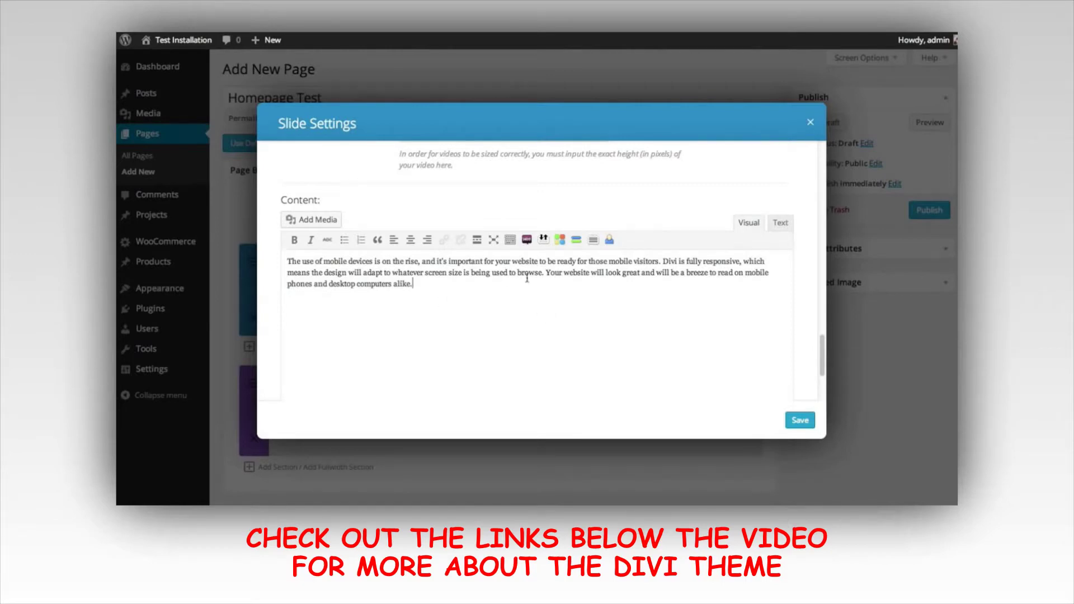
left_click(547, 272, "shift")
key("BackSpace")
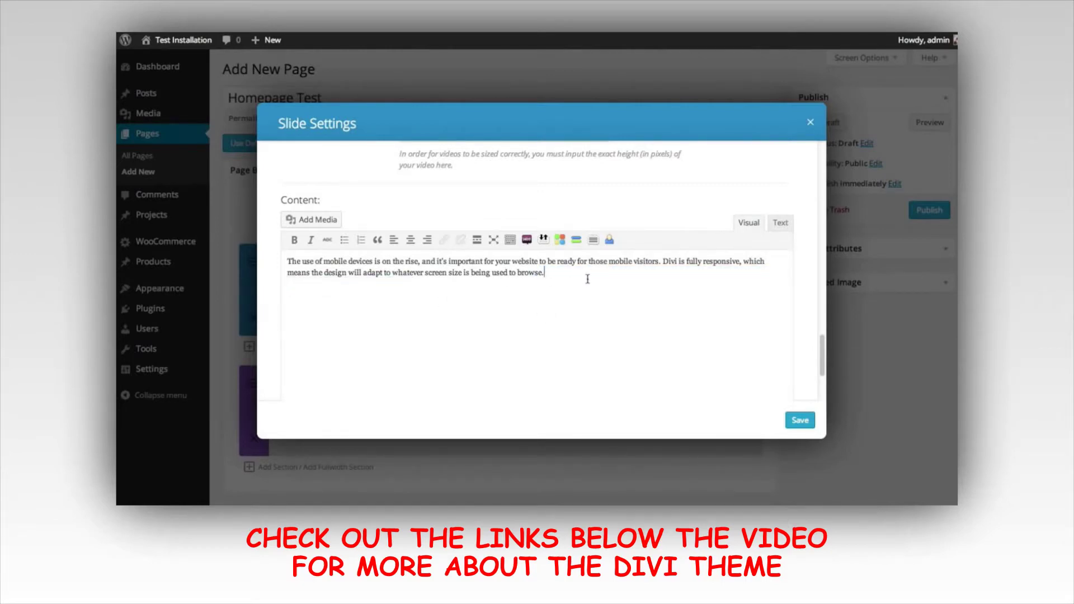
left_click(800, 423)
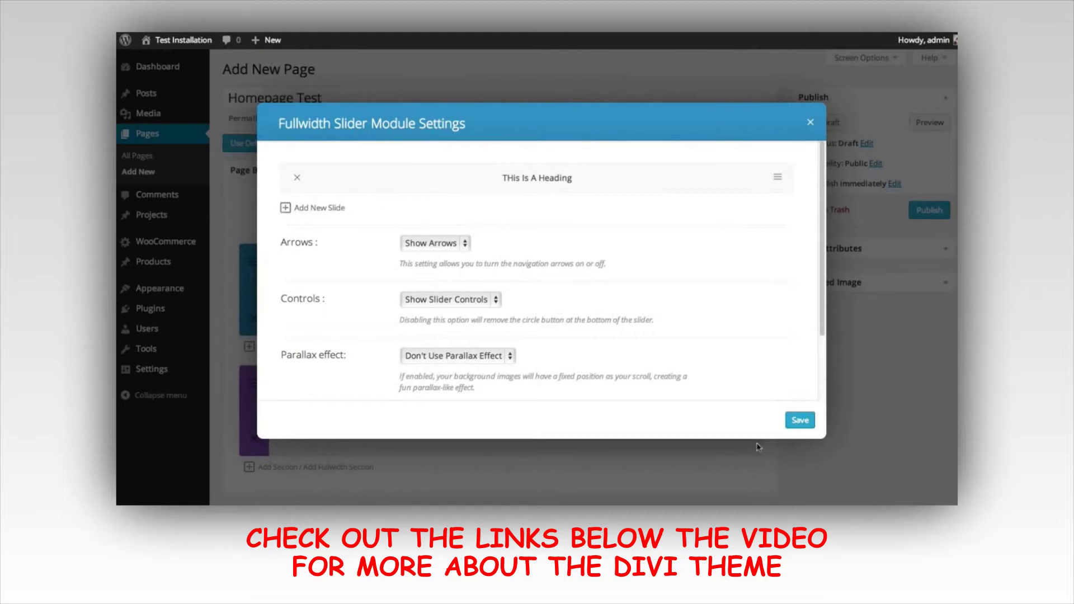
left_click(320, 210)
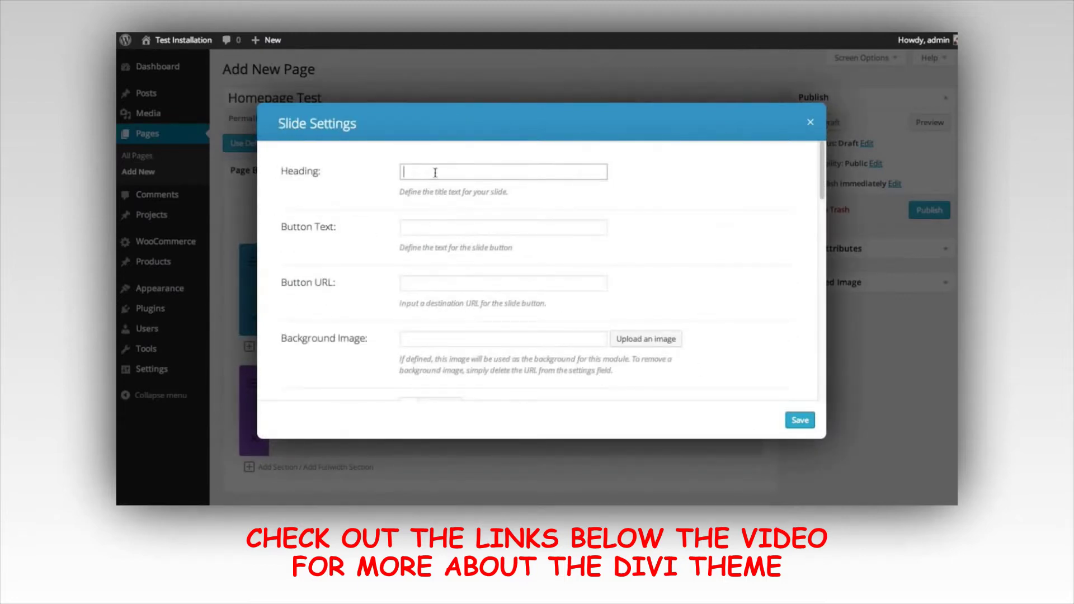
type("Test Heading")
left_click(432, 219)
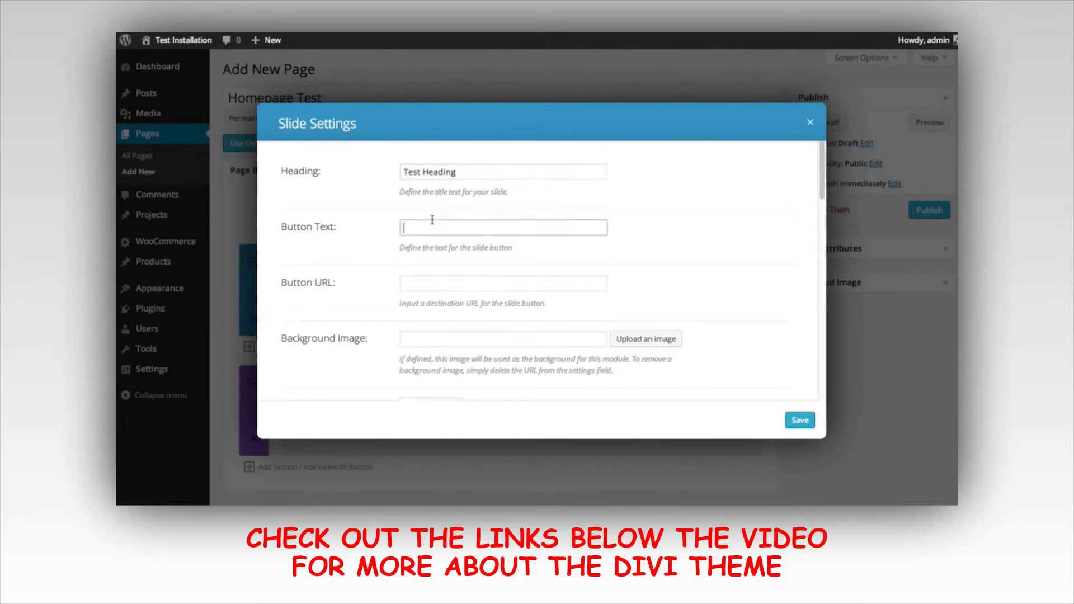
type("BUtton Text")
left_click(418, 282)
type("htt")
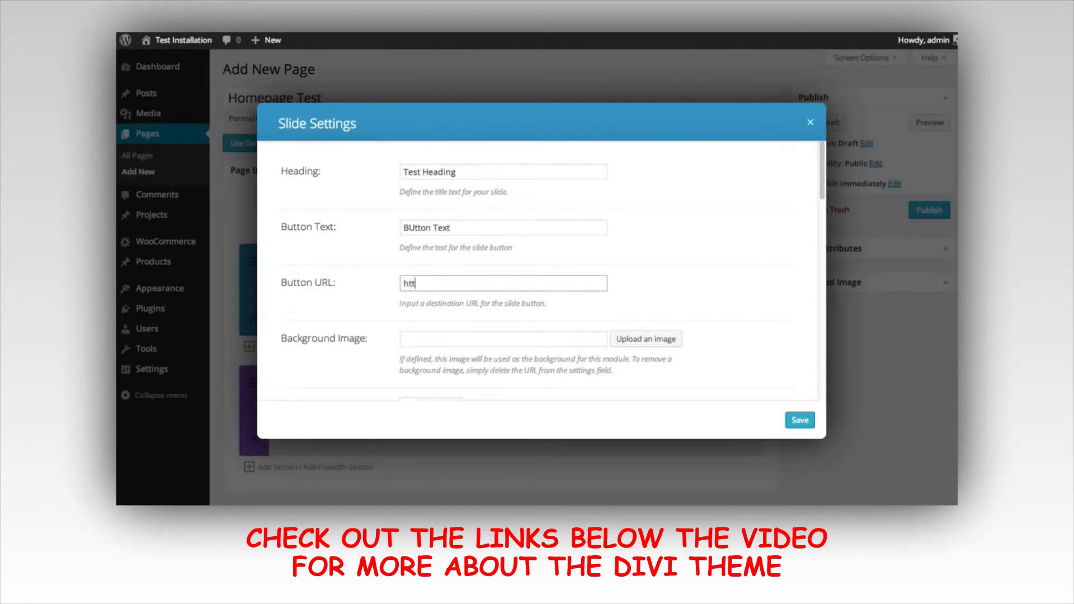
type("p://www.elegantthemescom")
Give the second slide a light green background color using the color picker
scroll(571, 254, "down", 3)
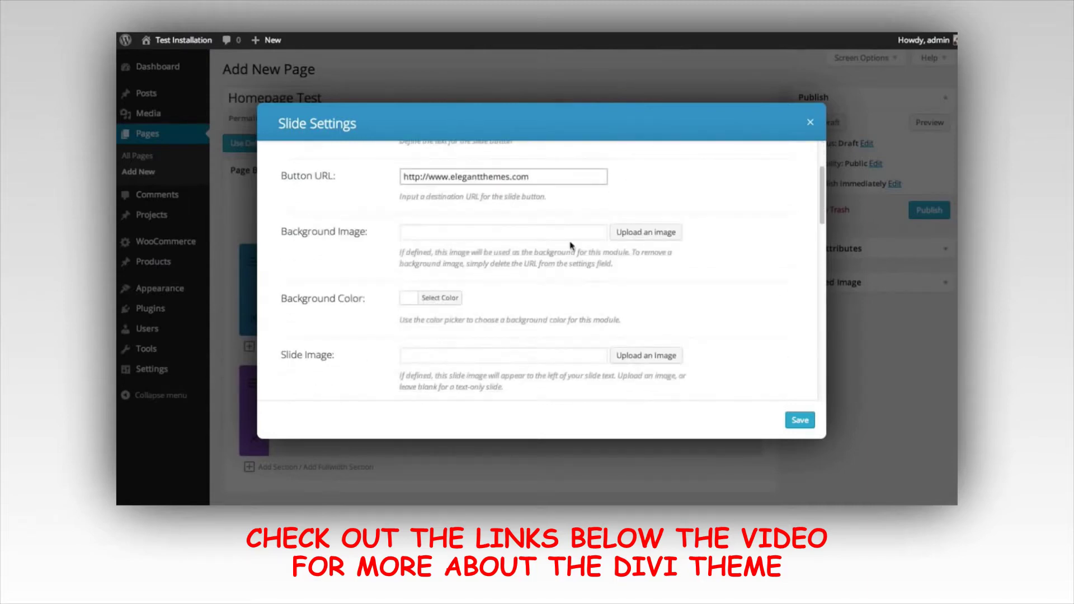
left_click(408, 300)
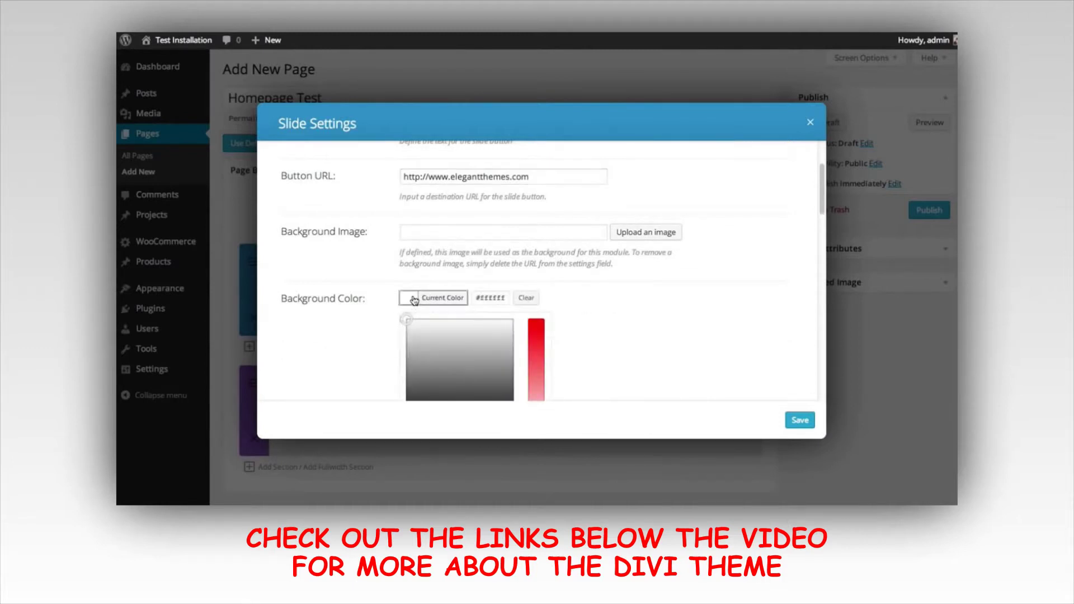
scroll(599, 285, "down", 3)
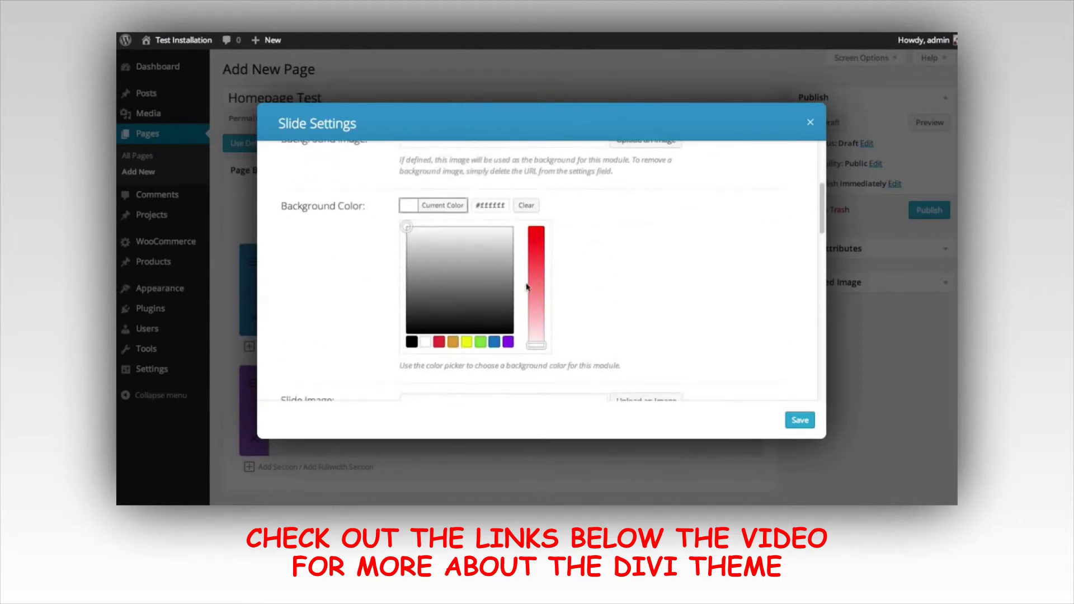
scroll(526, 287, "up", 2)
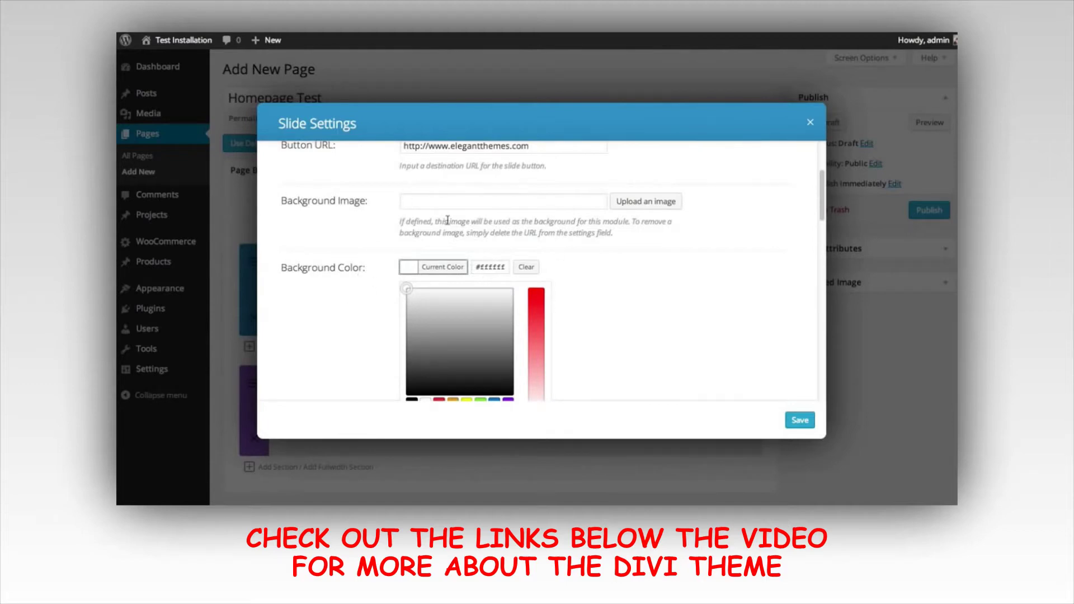
scroll(542, 298, "down", 1)
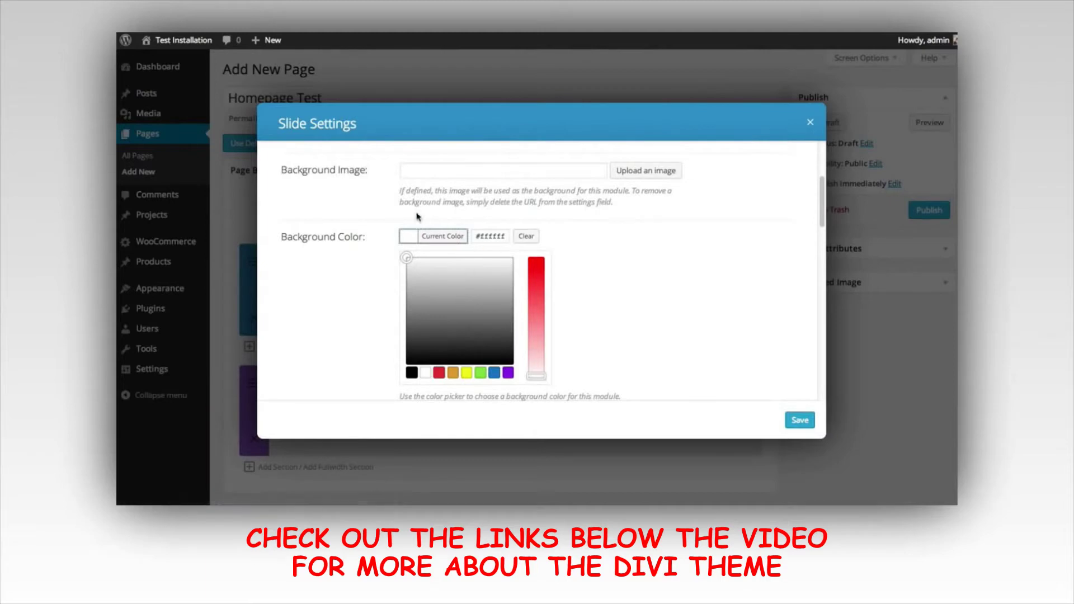
left_click(481, 372)
left_click_drag(428, 273, 451, 266)
left_click_drag(536, 296, 536, 324)
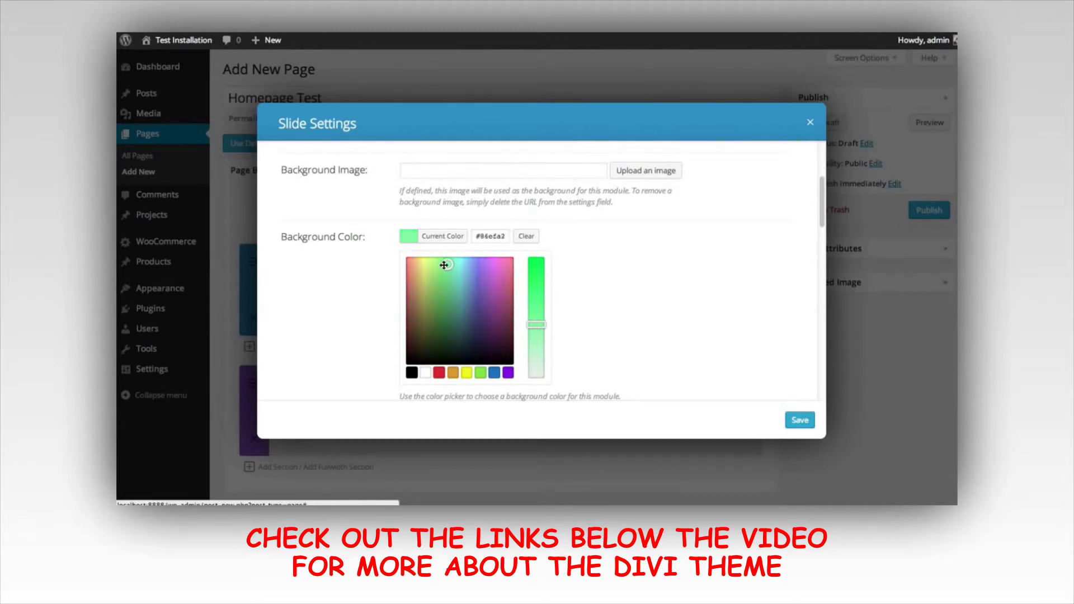
left_click_drag(446, 267, 443, 264)
left_click_drag(532, 321, 536, 329)
left_click_drag(447, 269, 448, 280)
Fill the second slide's content with the full mobile-devices paragraph ending "desktop computers alike." and save the slide
scroll(688, 285, "down", 10)
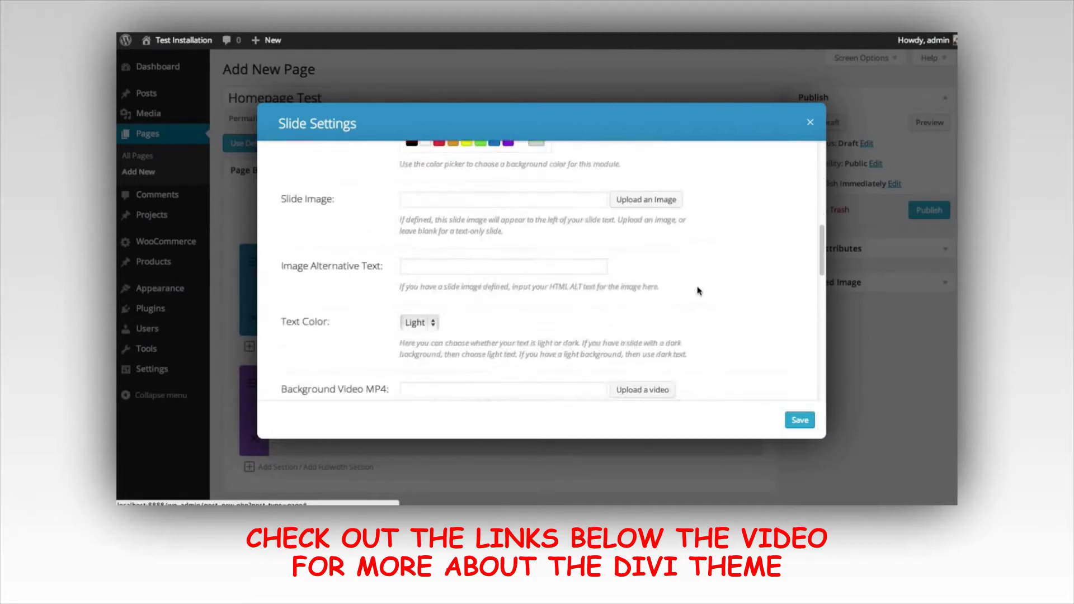
type("The use of mobile devices is on the rise, and it's important for your website to be ready for these mobile visitors. Divi is fully responsive, which means the design will adapt to whatever screen size is being used to browse. Your website will look great and will be a breeze to read on mobile phones and desktop computers alike.")
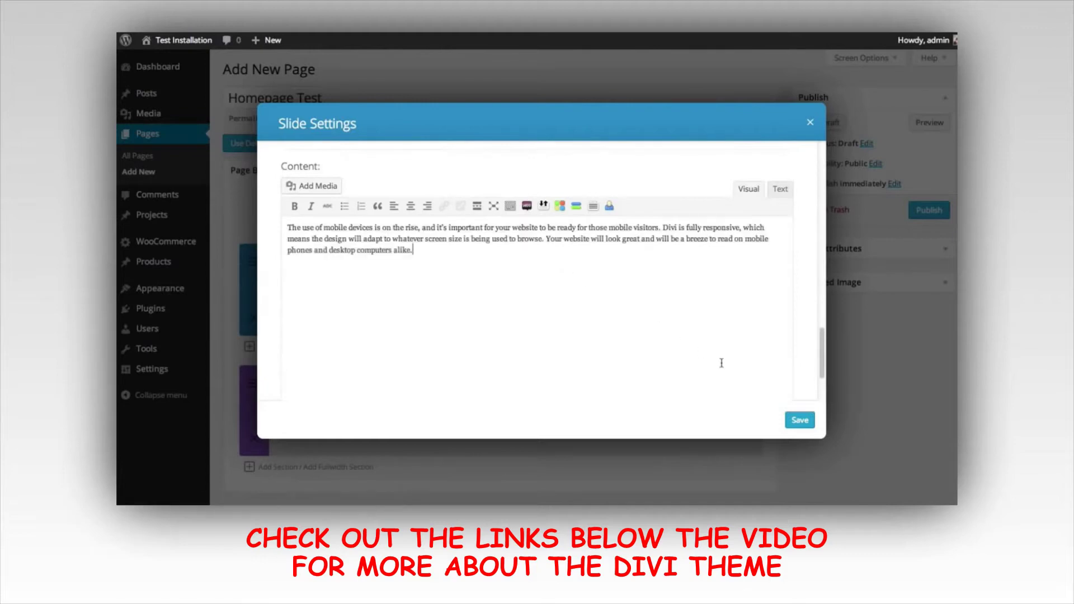
left_click(800, 420)
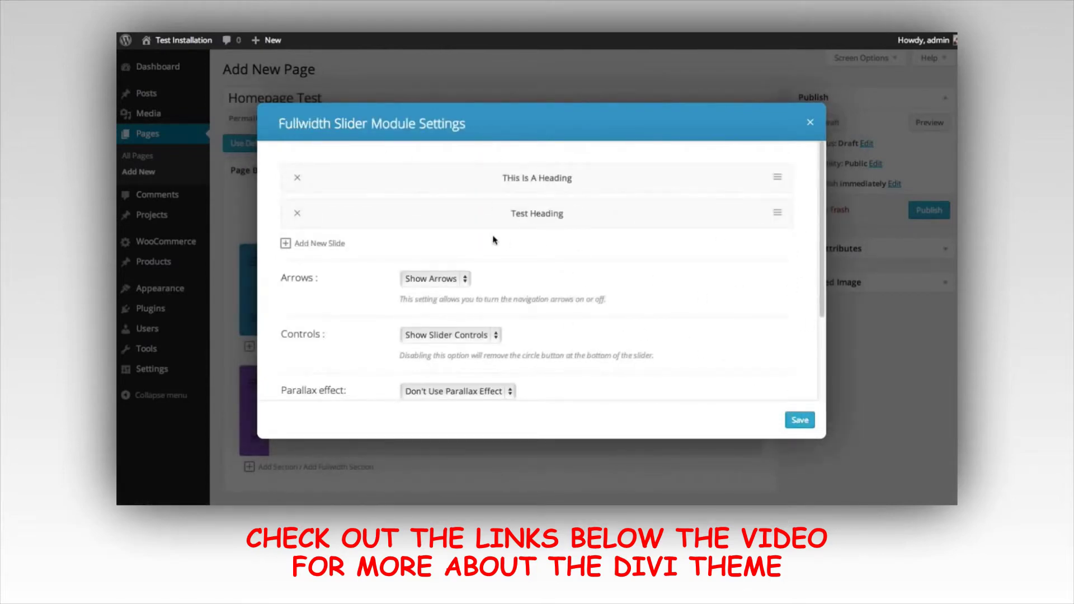
Try reordering the two slides, and review the settings of the "THis Is A Heading" slide
left_click_drag(442, 176, 442, 215)
left_click_drag(446, 193, 447, 222)
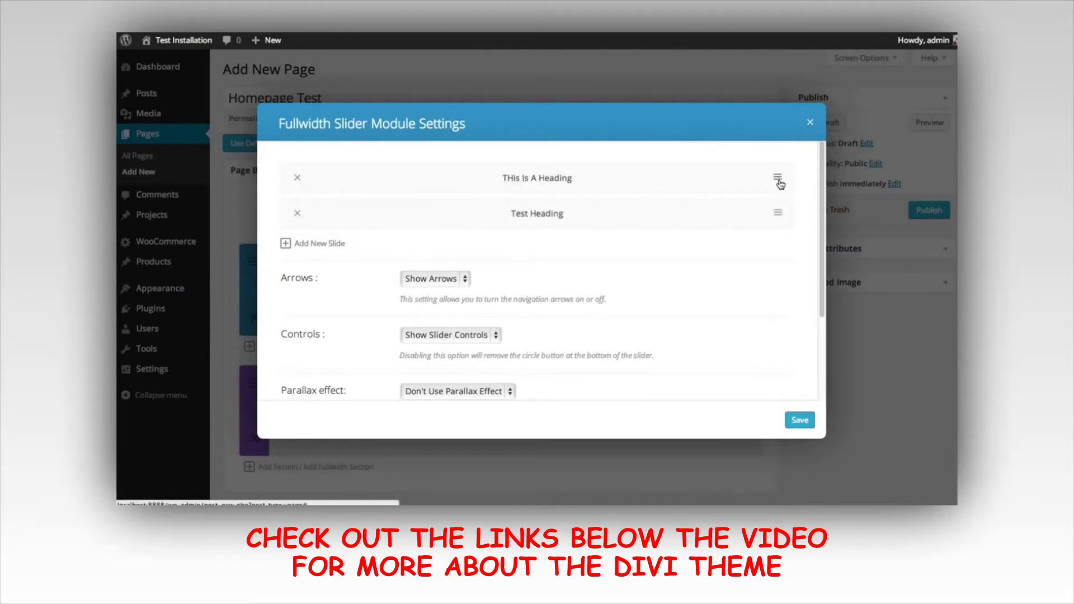
left_click(778, 179)
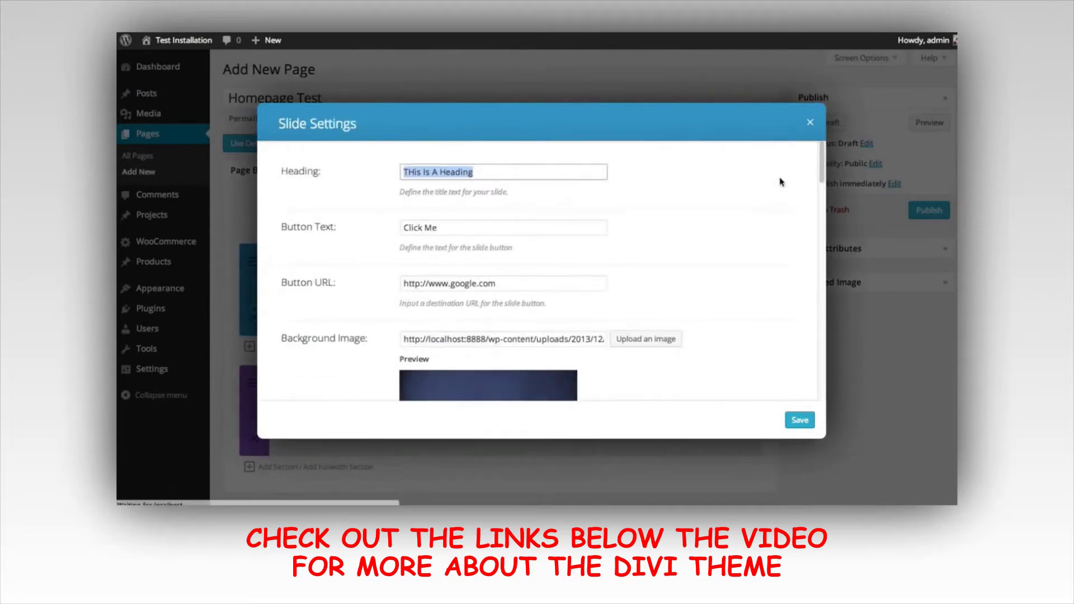
scroll(782, 191, "down", 8)
scroll(787, 213, "down", 5)
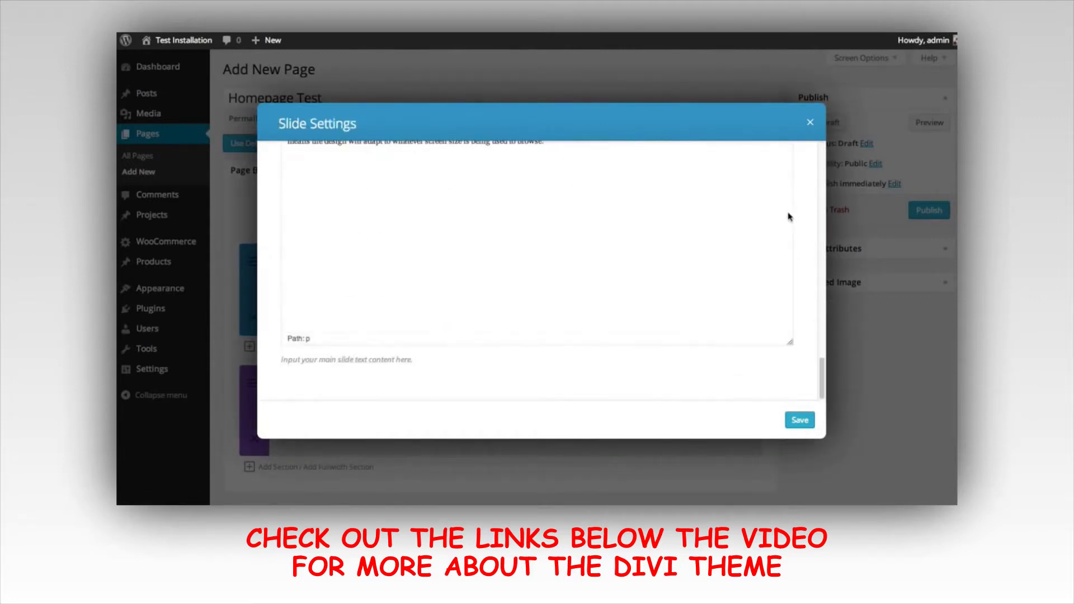
left_click(794, 425)
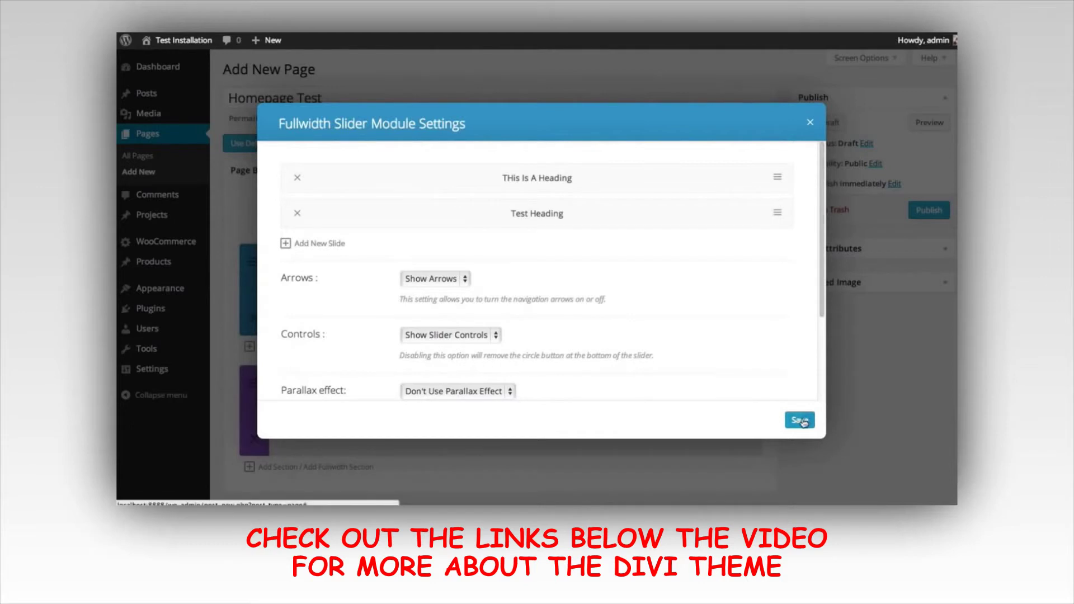
Save the Fullwidth Slider module and move its fullwidth section above the regular section
left_click(800, 421)
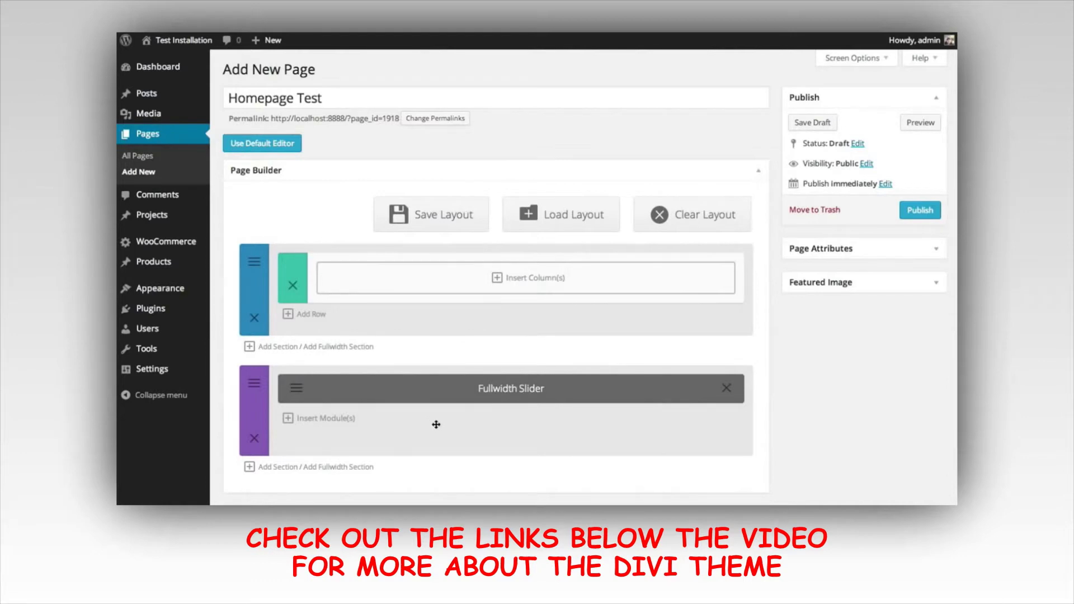
left_click_drag(426, 441, 421, 291)
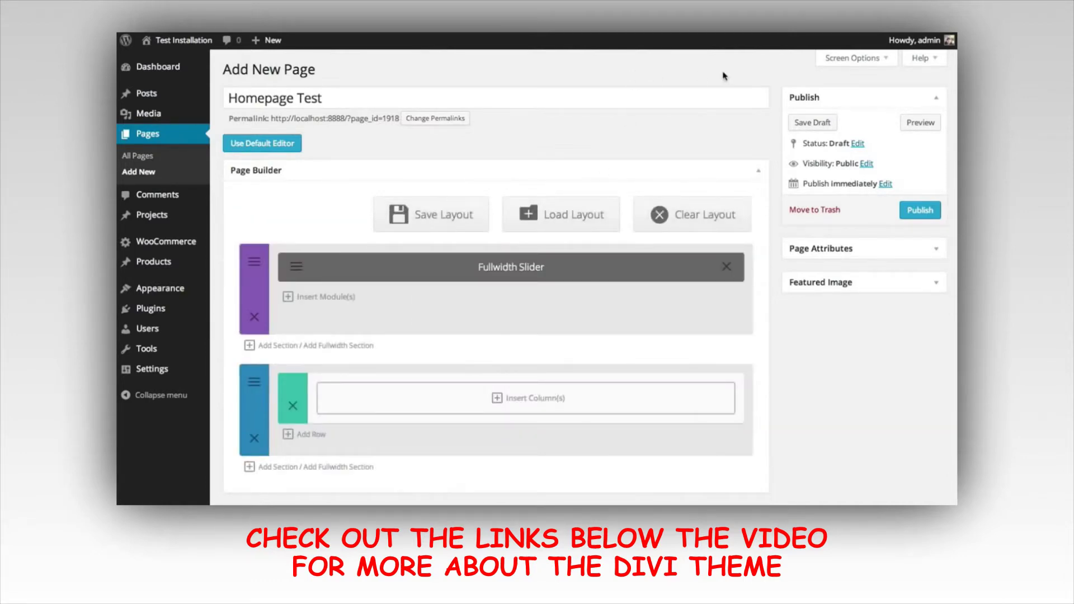
Publish the page and examine both slides of the slider on the resulting web page
left_click(920, 122)
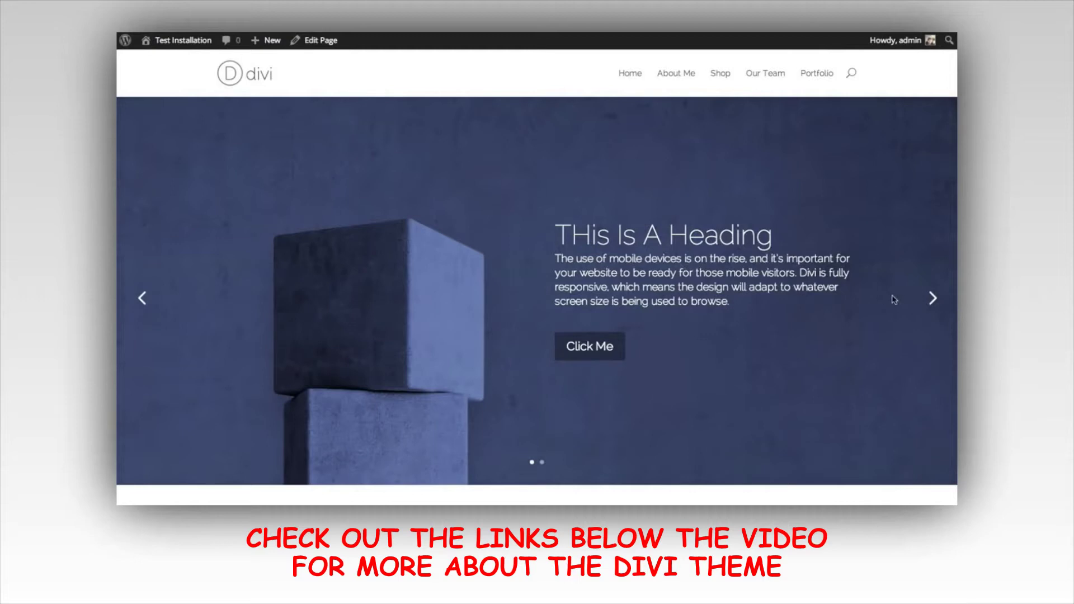
left_click(931, 300)
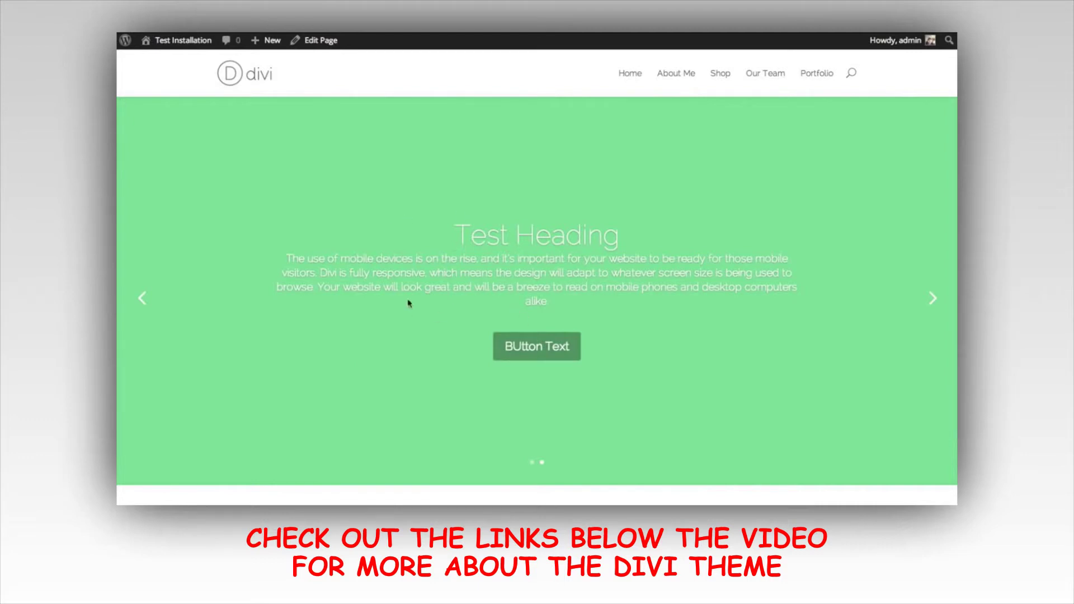
left_click(933, 300)
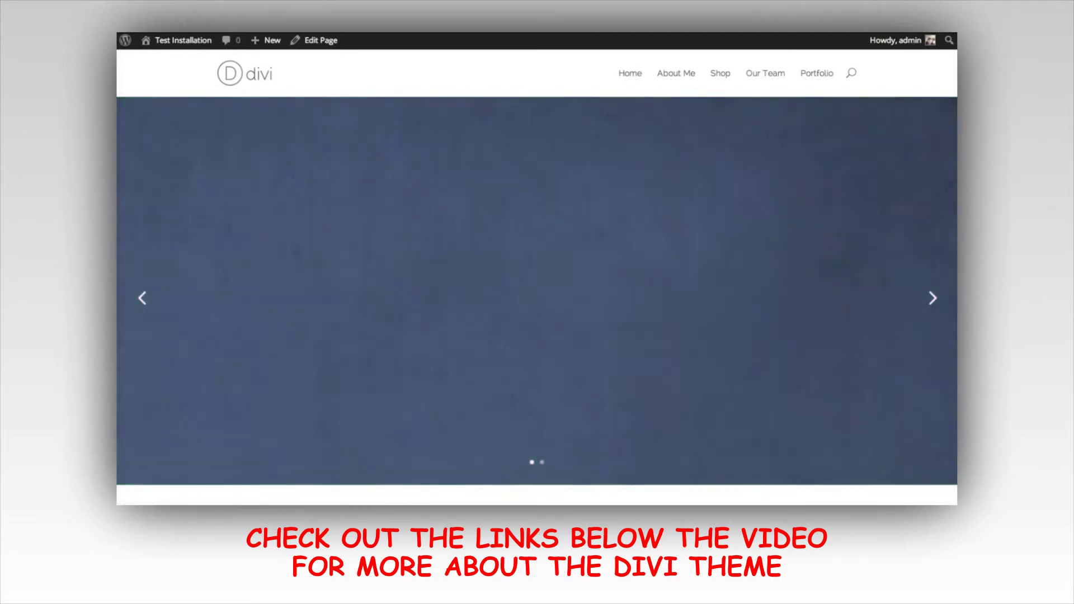
scroll(538, 279, "down", 5)
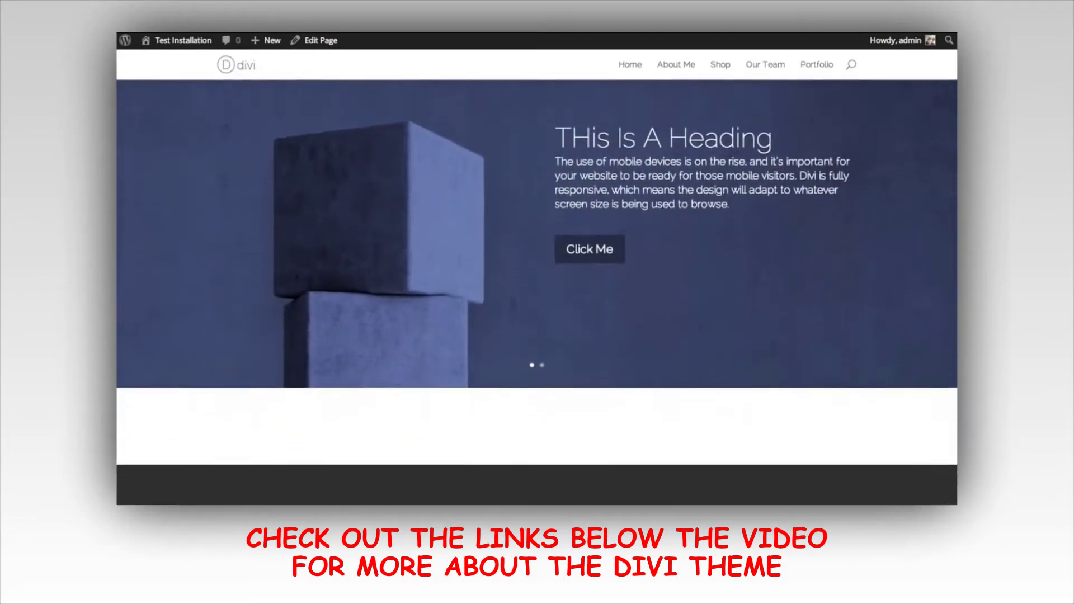
scroll(538, 279, "up", 8)
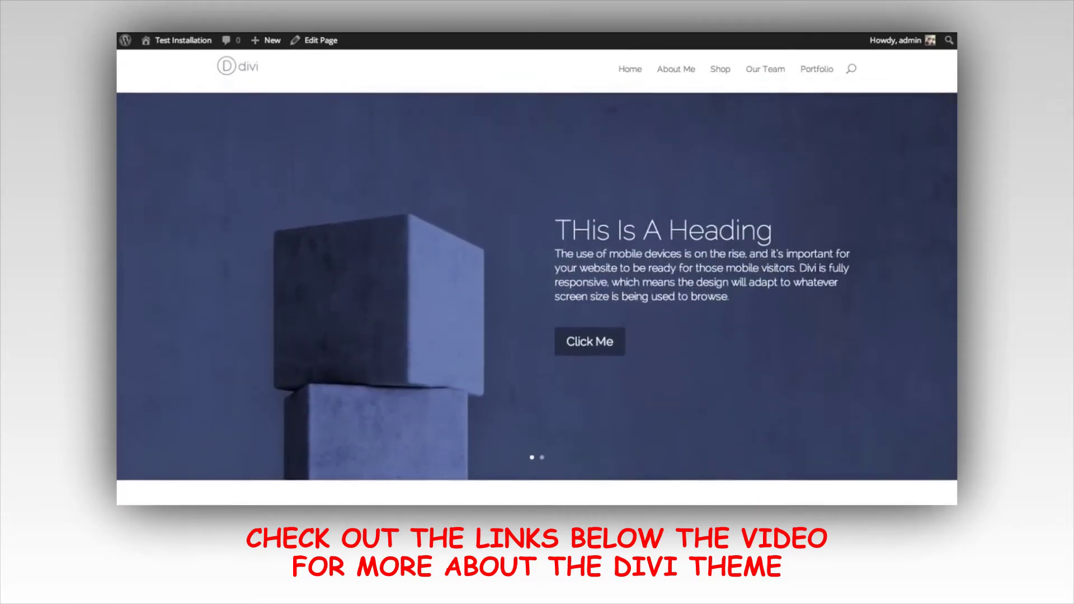
scroll(537, 279, "down", 3)
scroll(537, 280, "up", 3)
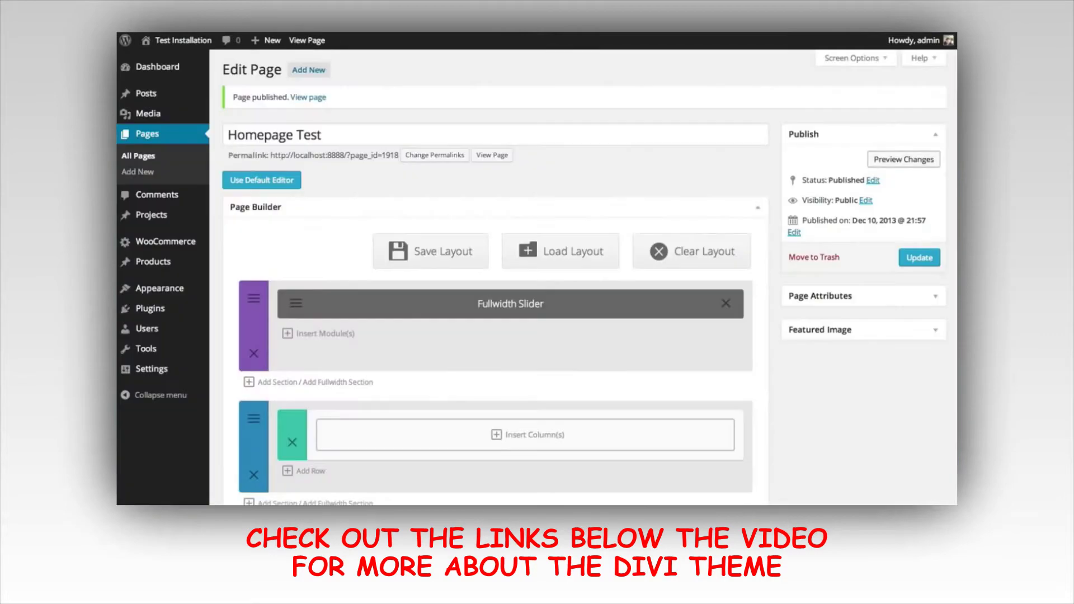
Insert four 1/4 columns into the empty row of the regular section below the slider
scroll(355, 280, "down", 1)
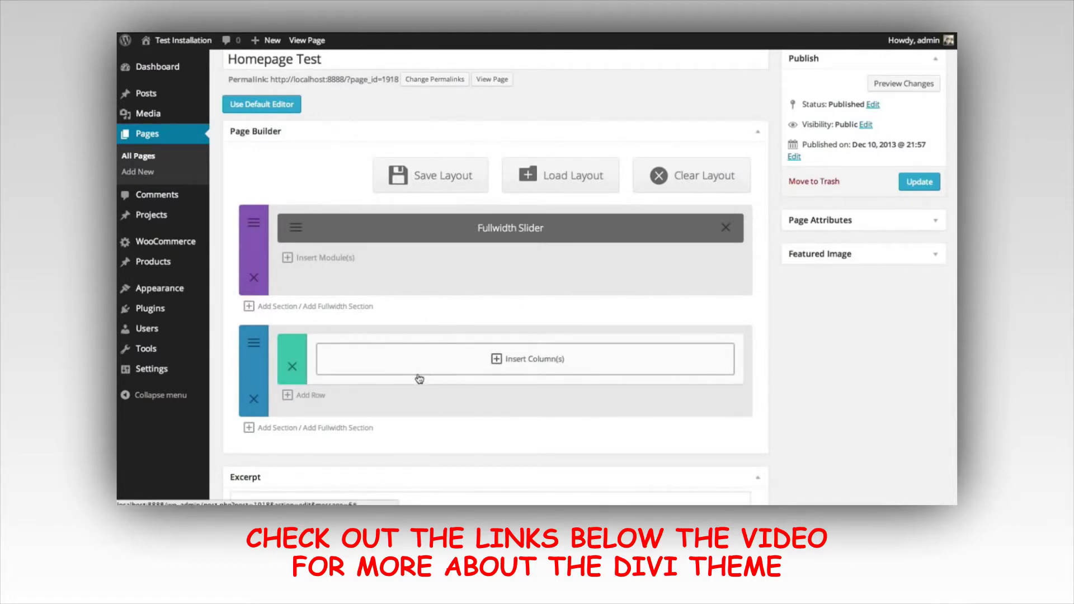
left_click(507, 363)
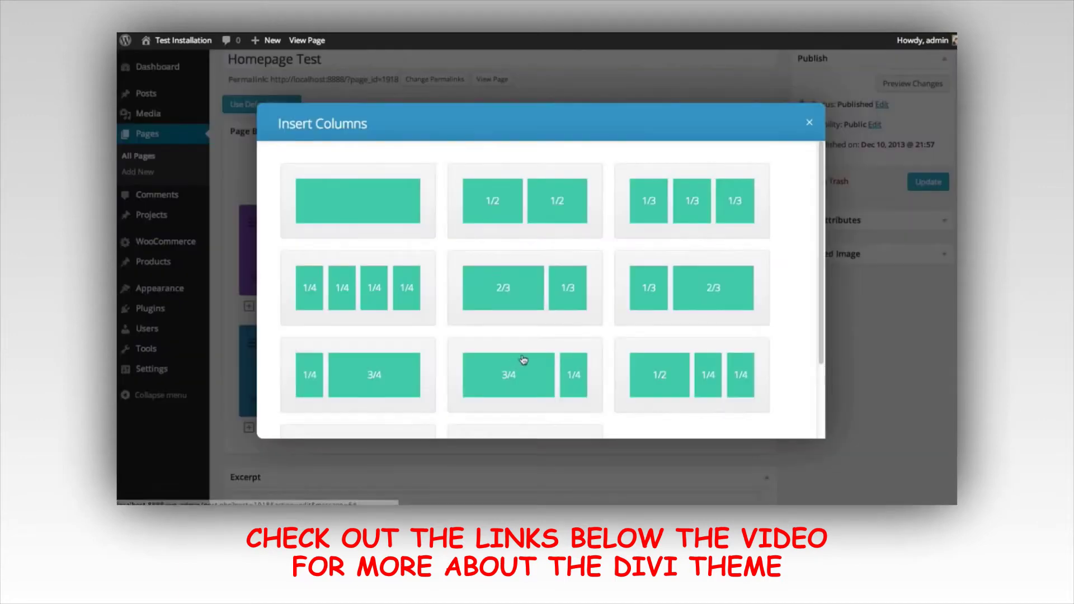
left_click(358, 296)
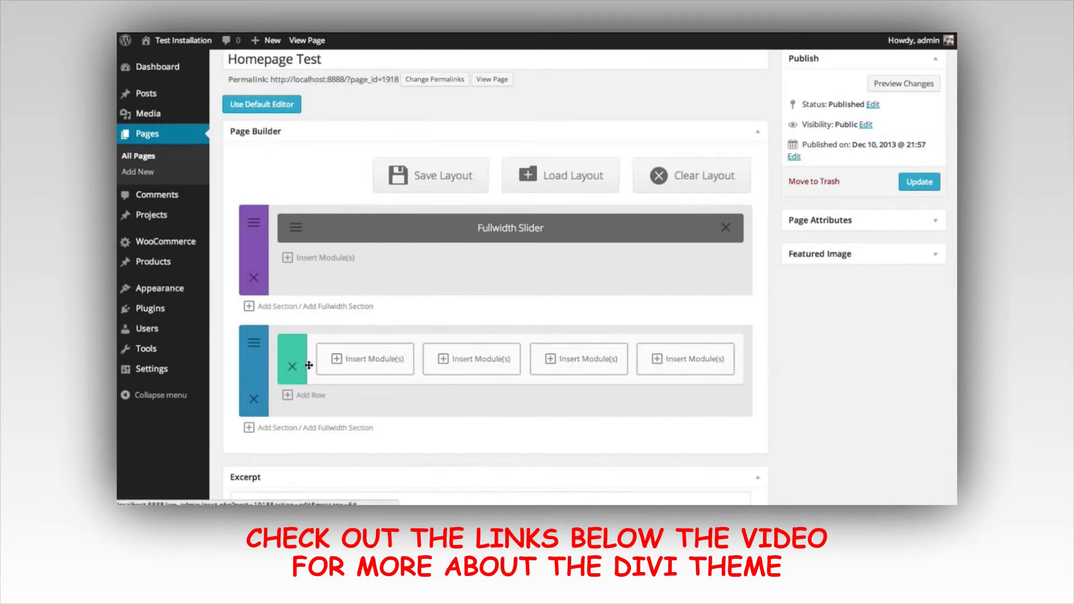
Insert a Blurb module titled "Heading" in the row's first column and set the cloud upload icon as its image
left_click(361, 361)
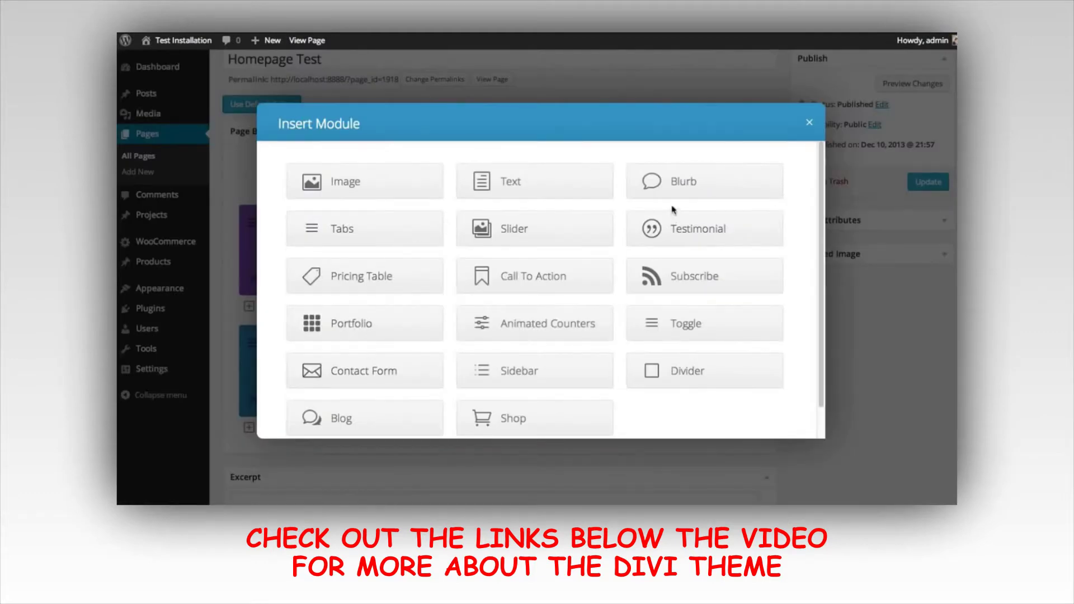
left_click(682, 185)
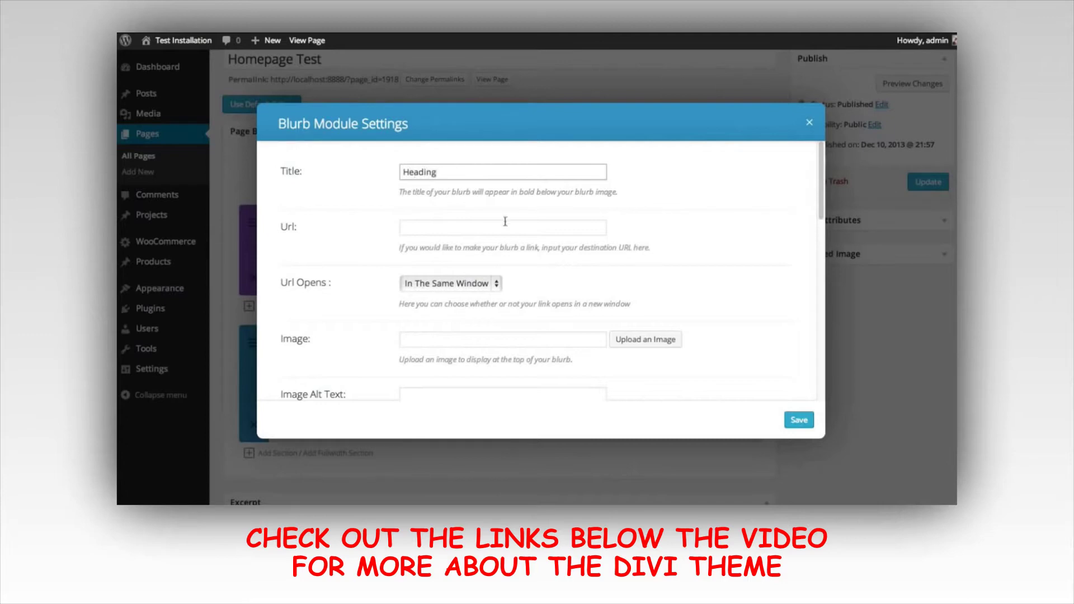
left_click(476, 227)
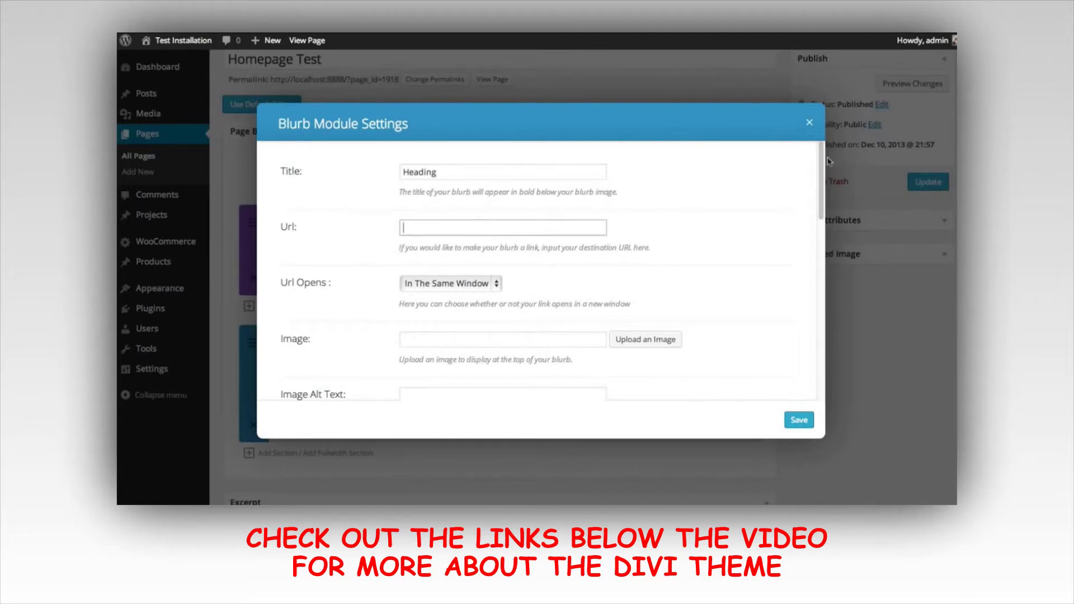
scroll(823, 162, "down", 2)
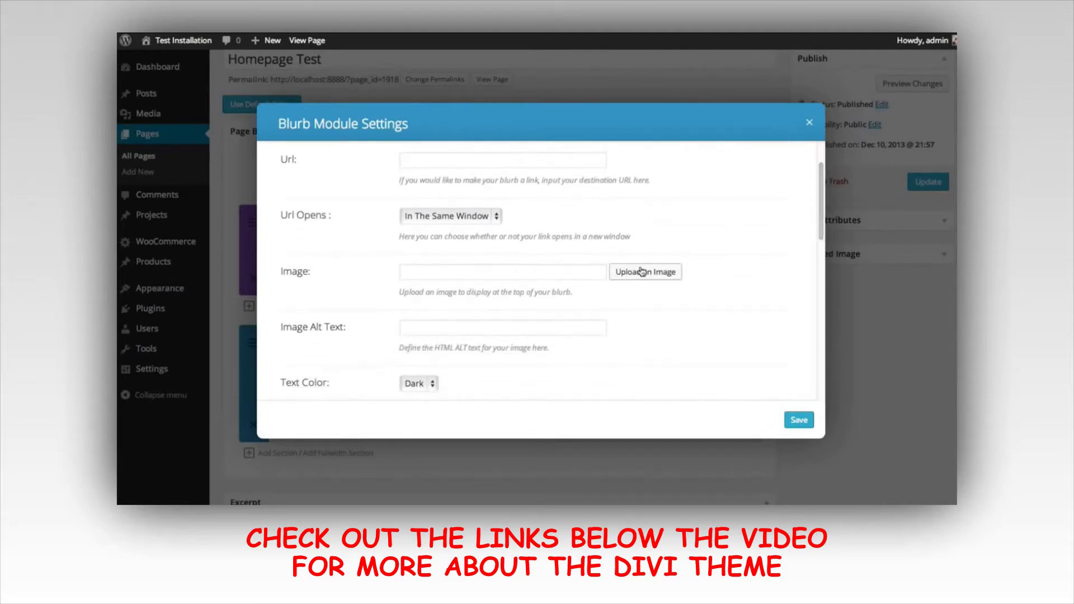
left_click(642, 273)
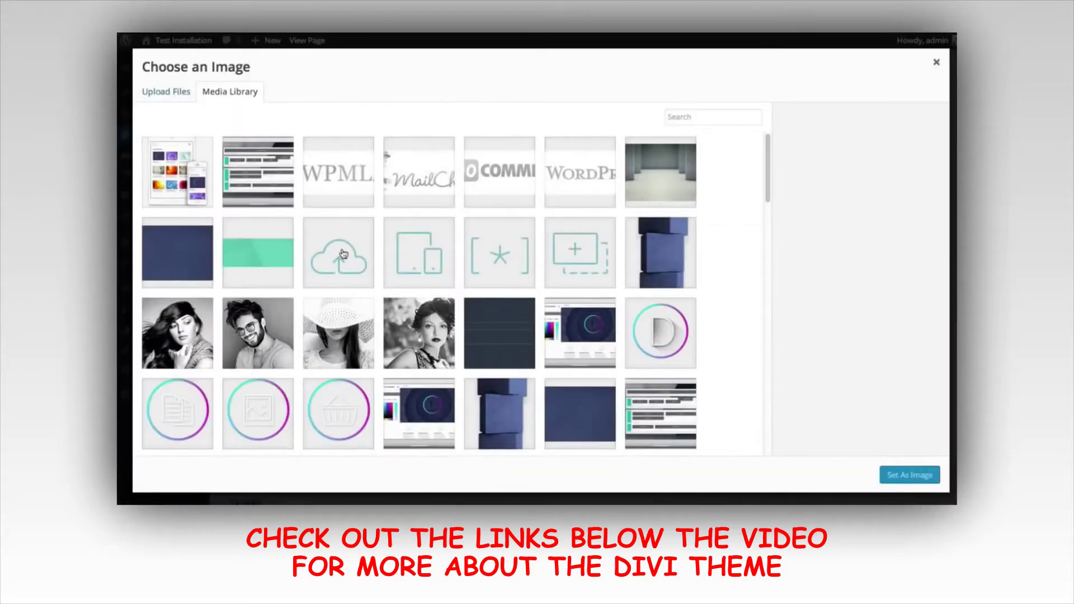
left_click(341, 257)
left_click(890, 475)
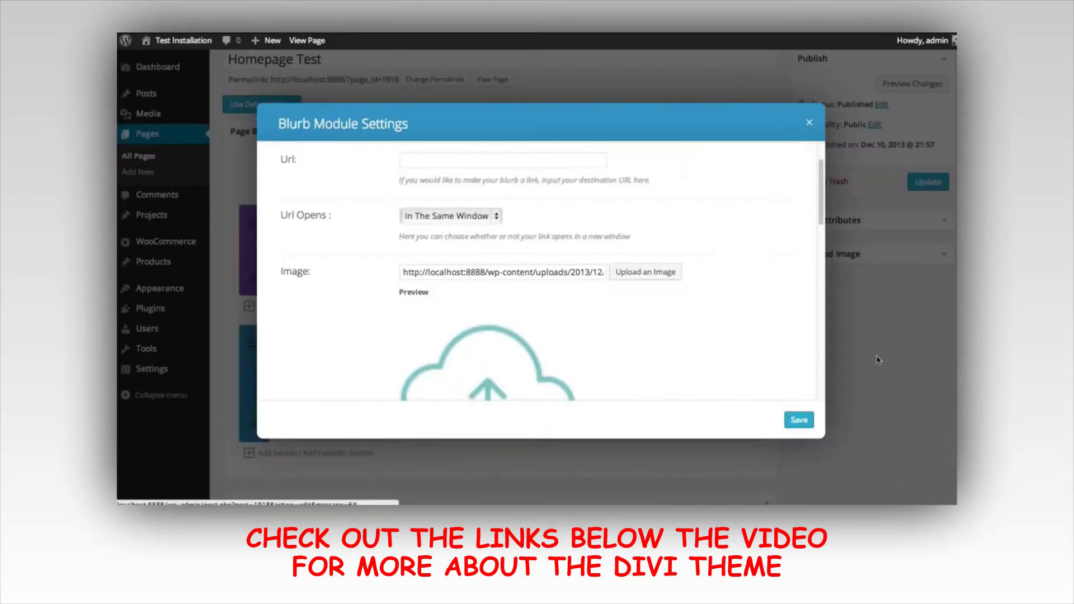
Paste the paragraph beginning "Divi's layout has been designed with mobile devices in mind" as the blurb's content and save the module
left_click_drag(821, 190, 821, 257)
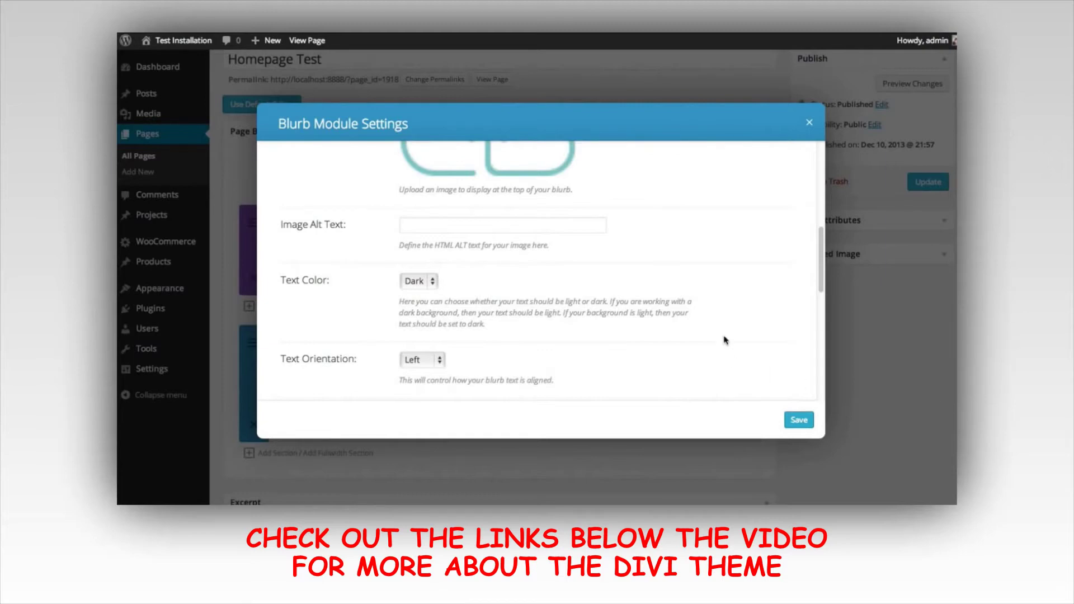
scroll(725, 340, "down", 3)
key("ctrl+v")
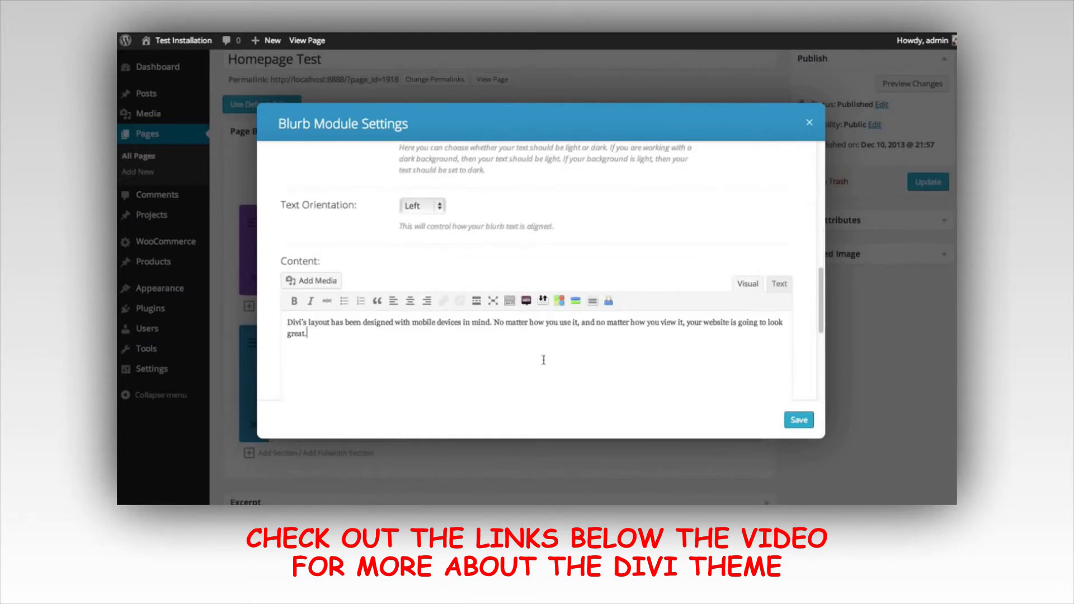
left_click(799, 420)
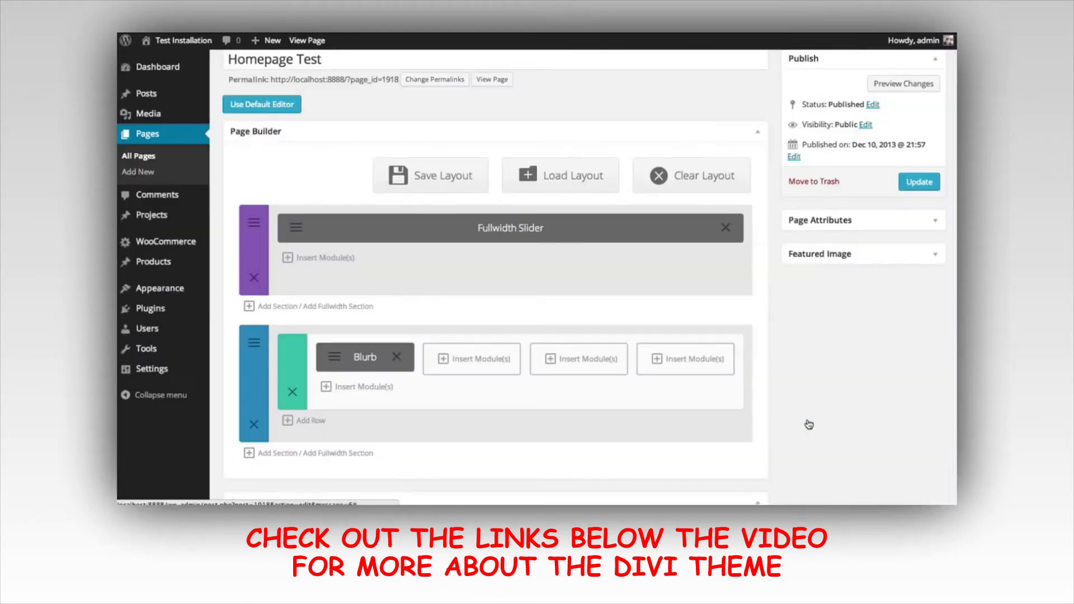
Insert a Blurb module titled "Heading" in the second column with blurb-3-icon-blue.png as its image
left_click(488, 363)
left_click(708, 180)
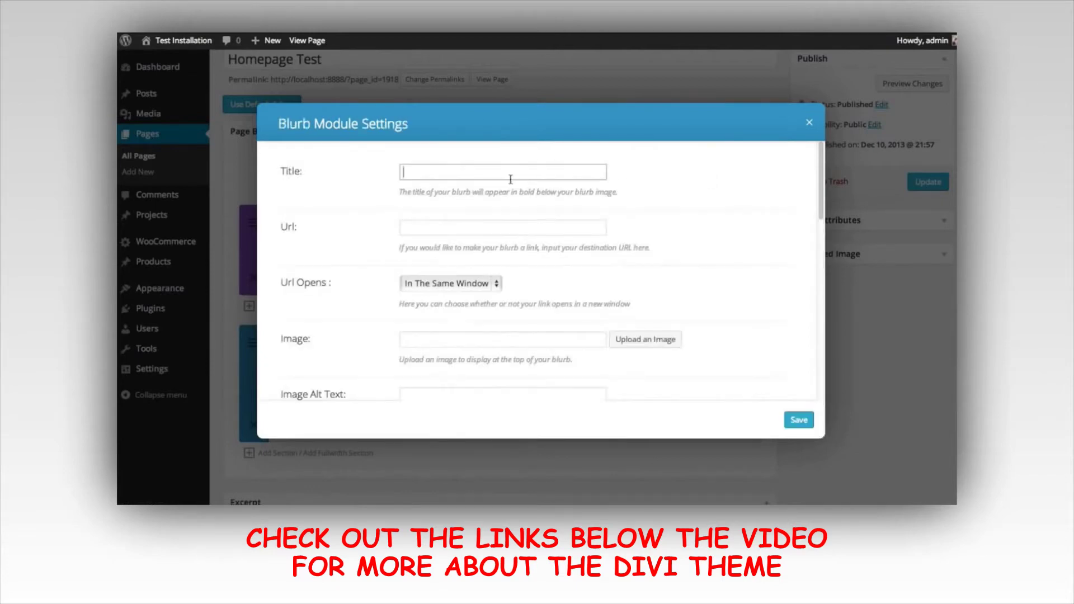
type("Heading")
left_click(648, 341)
left_click(419, 255)
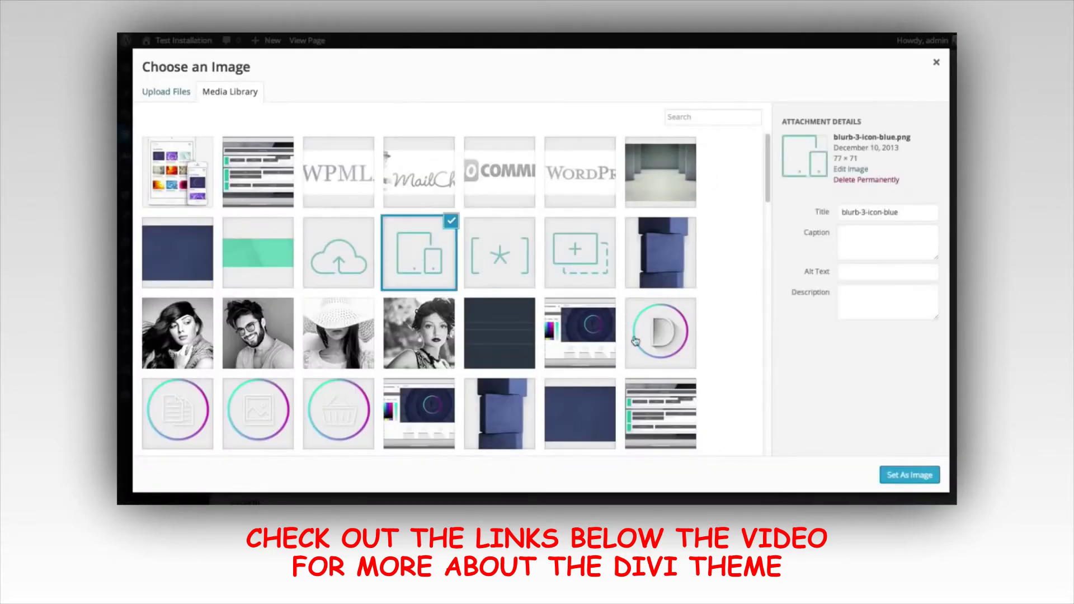
left_click(910, 475)
Fill the second blurb's content with the same "Divi's layout has been designed with mobile devices in mind" paragraph and save it
scroll(614, 355, "down", 10)
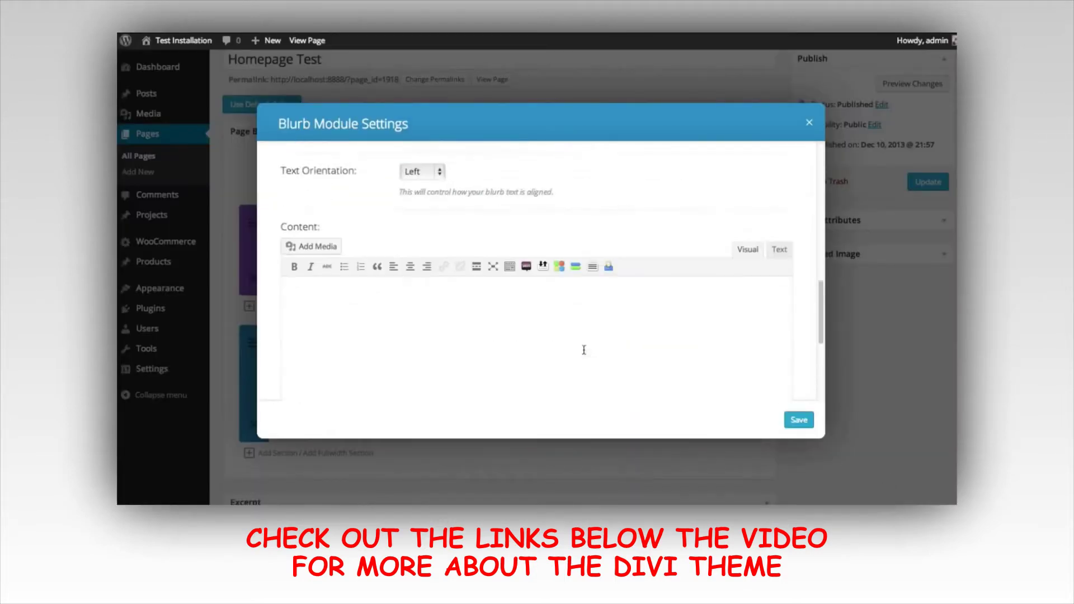
type("Divi's layout has been designed with mobile devices in mind. No matter how you use it, and no matter how you view it, your website is going to look great.")
left_click(799, 419)
Add and save a Blurb module titled "Heading" in the third column, using blurb-2-icon-blue.png as its image
left_click(593, 361)
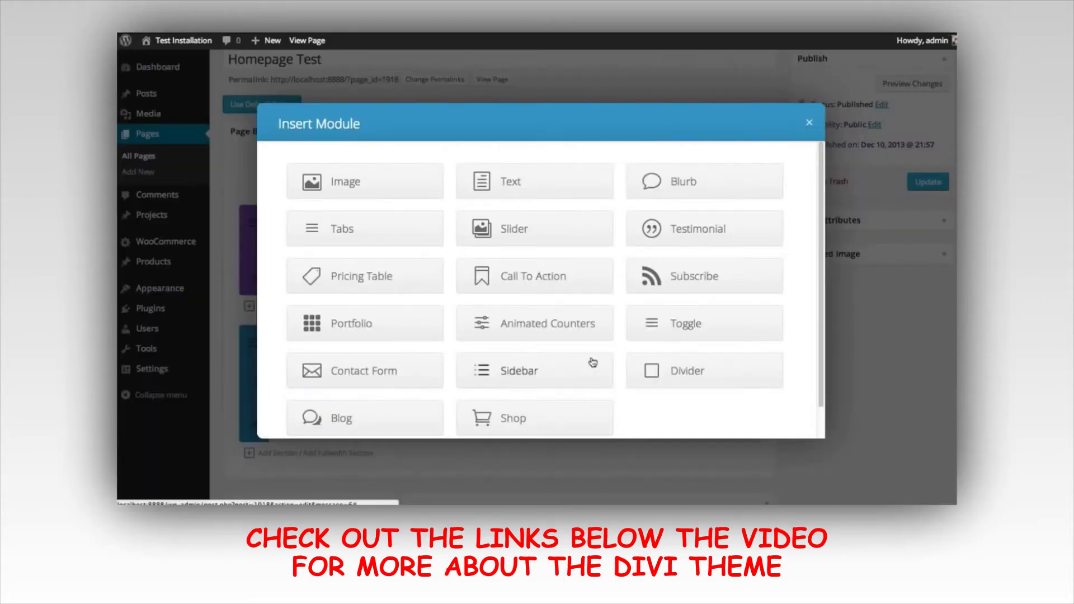
left_click(649, 183)
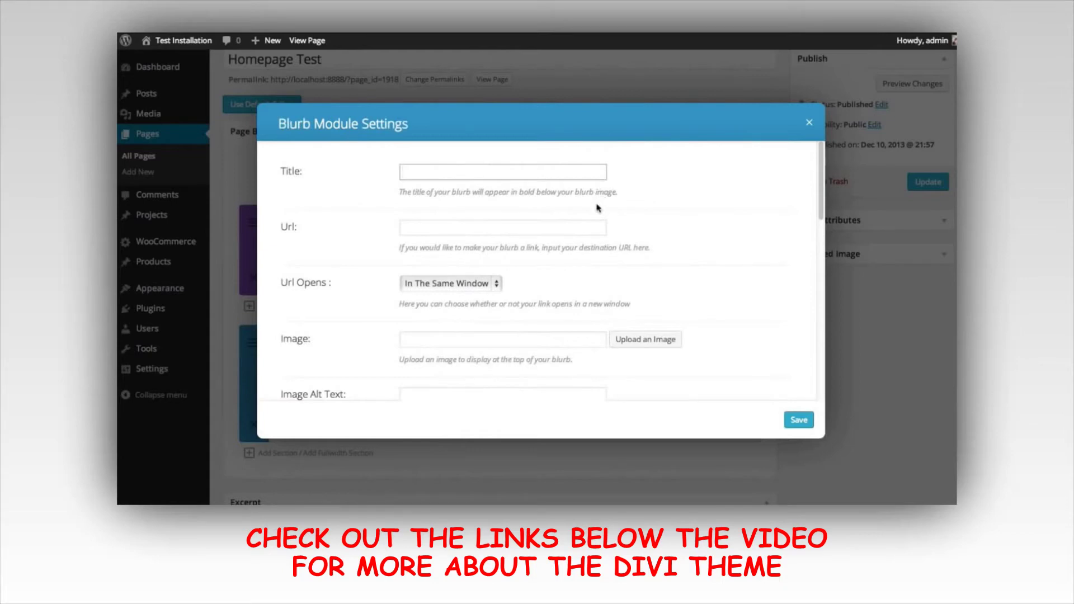
type("Heading")
left_click(658, 337)
left_click(519, 263)
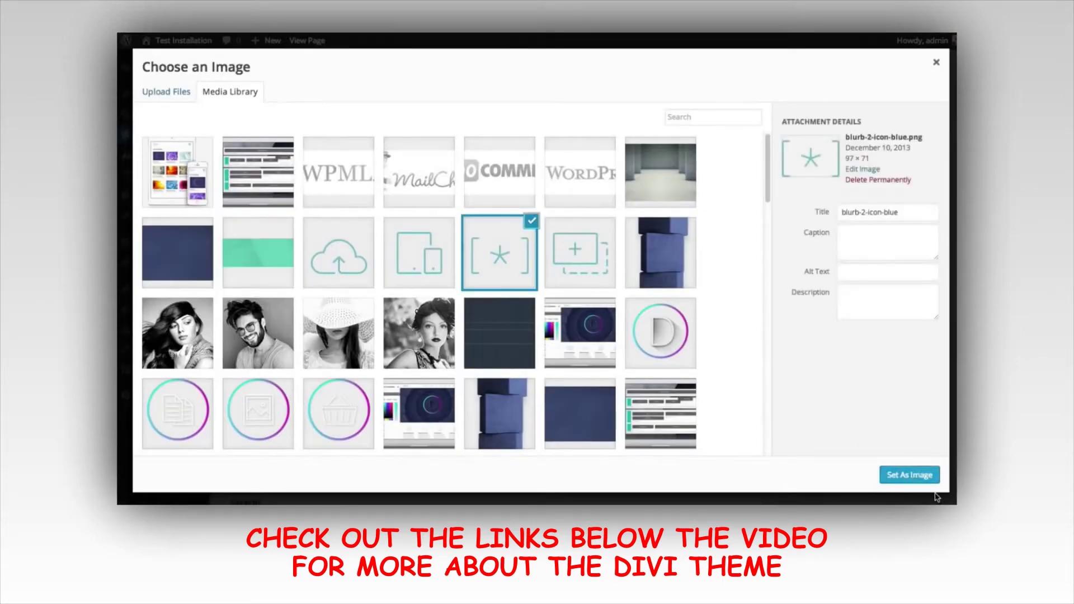
left_click(910, 475)
scroll(638, 336, "down", 10)
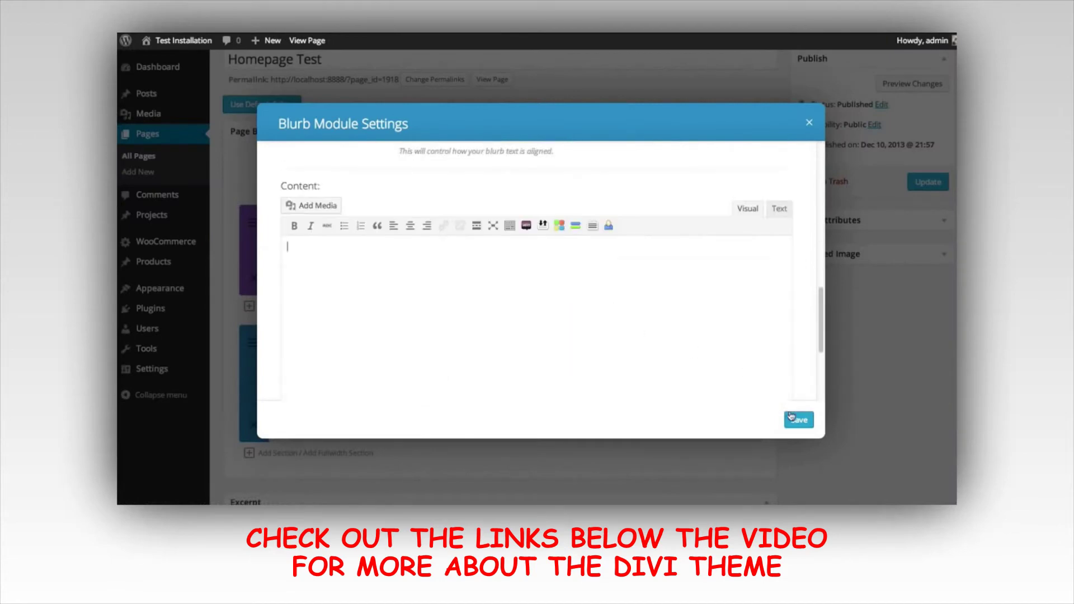
left_click(799, 420)
Add and save a Blurb module titled "Heading" in the fourth column, using the icon of a plus sign in a frame
left_click(660, 358)
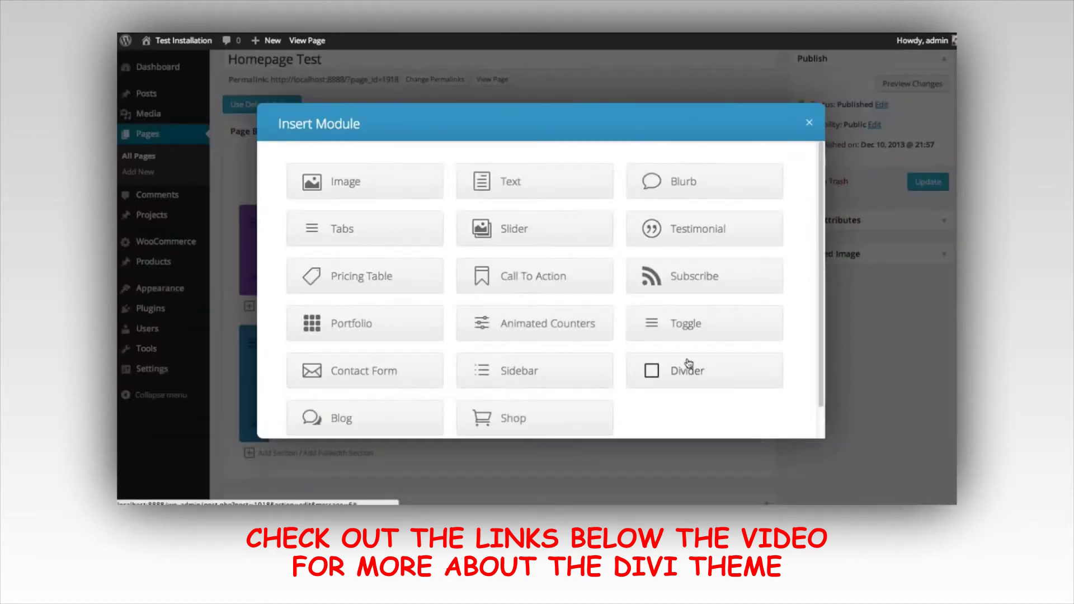
left_click(686, 196)
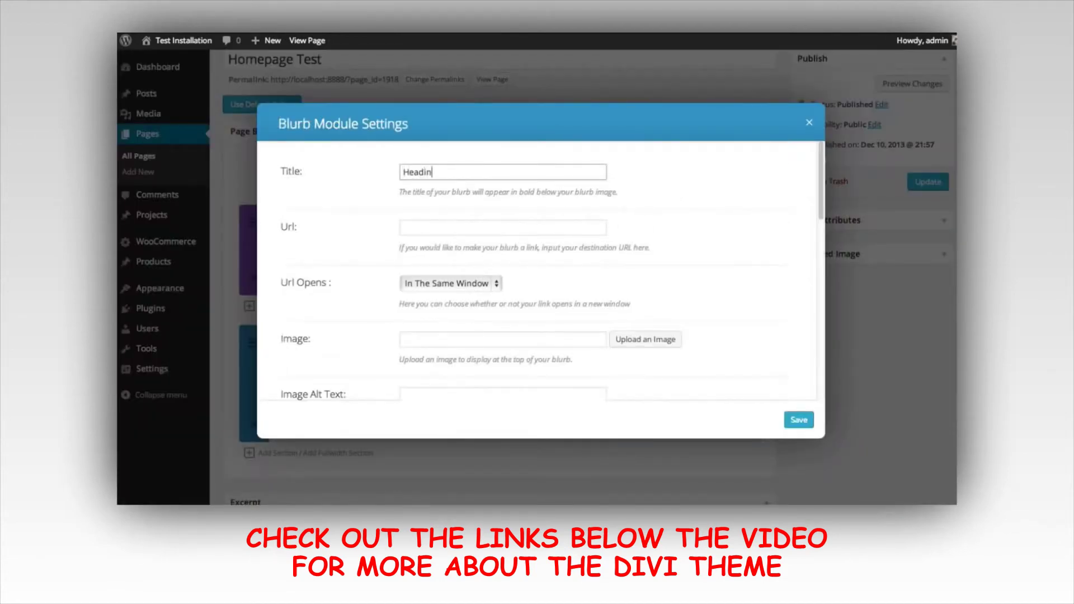
scroll(587, 223, "down", 3)
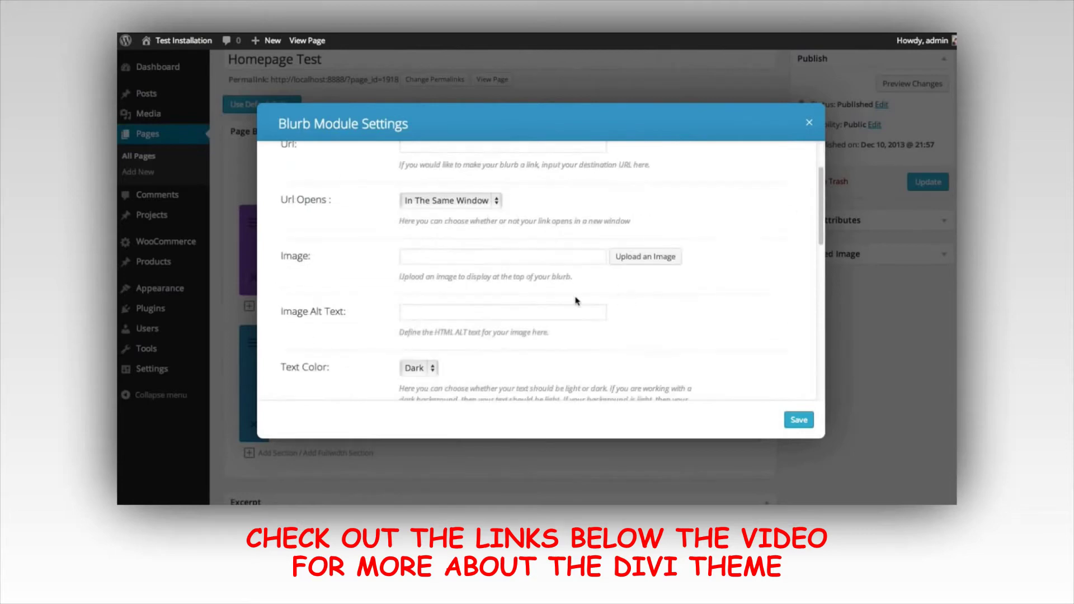
left_click(637, 254)
left_click(608, 269)
left_click(887, 476)
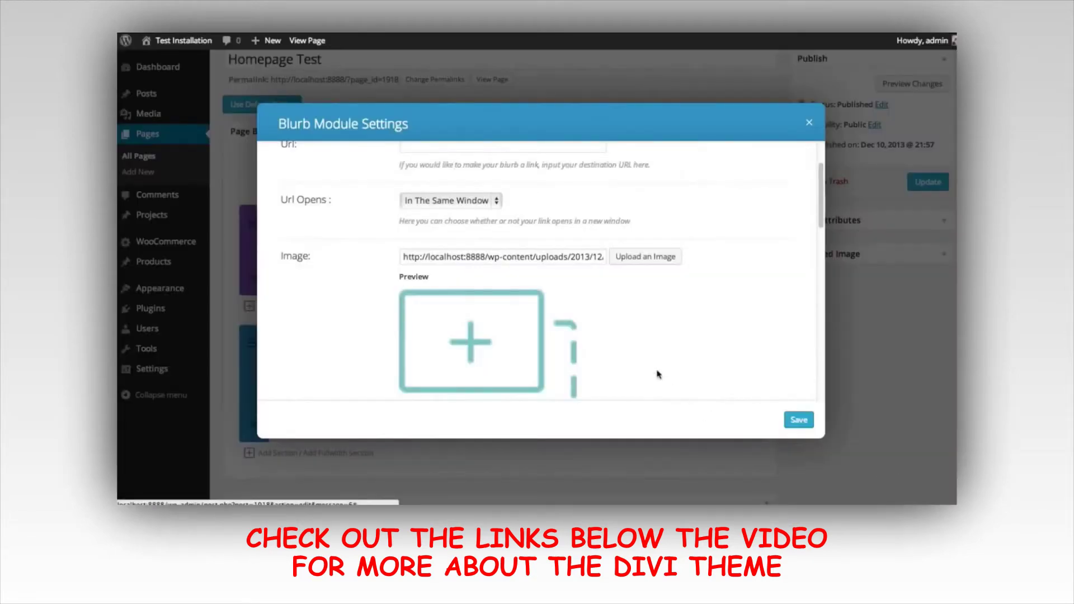
scroll(606, 332, "down", 5)
left_click(799, 420)
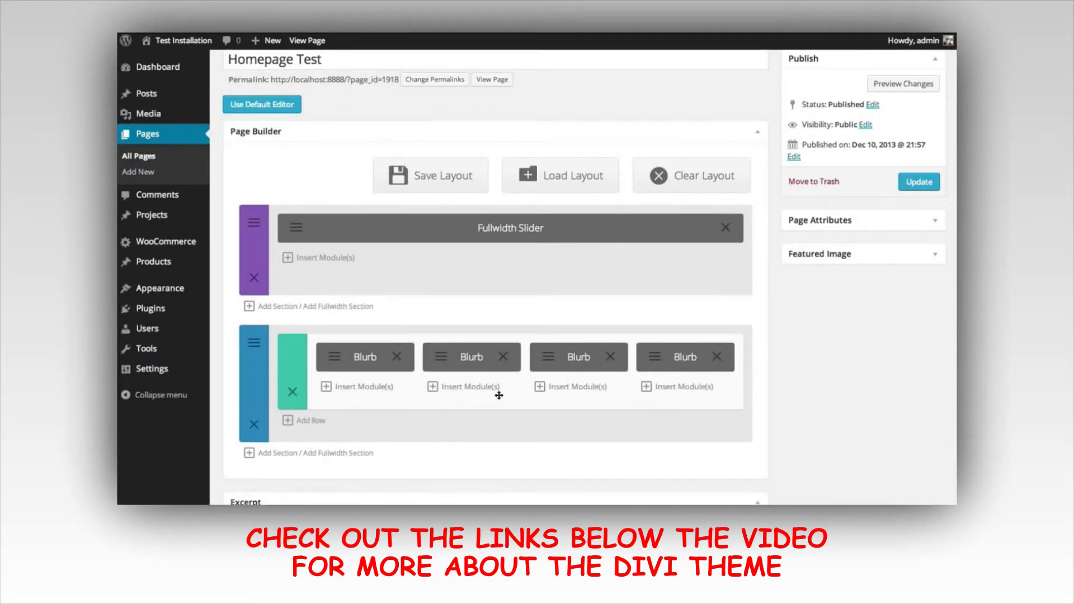
Preview the page changes and examine the row of four blurbs below the slider
scroll(777, 424, "up", 3)
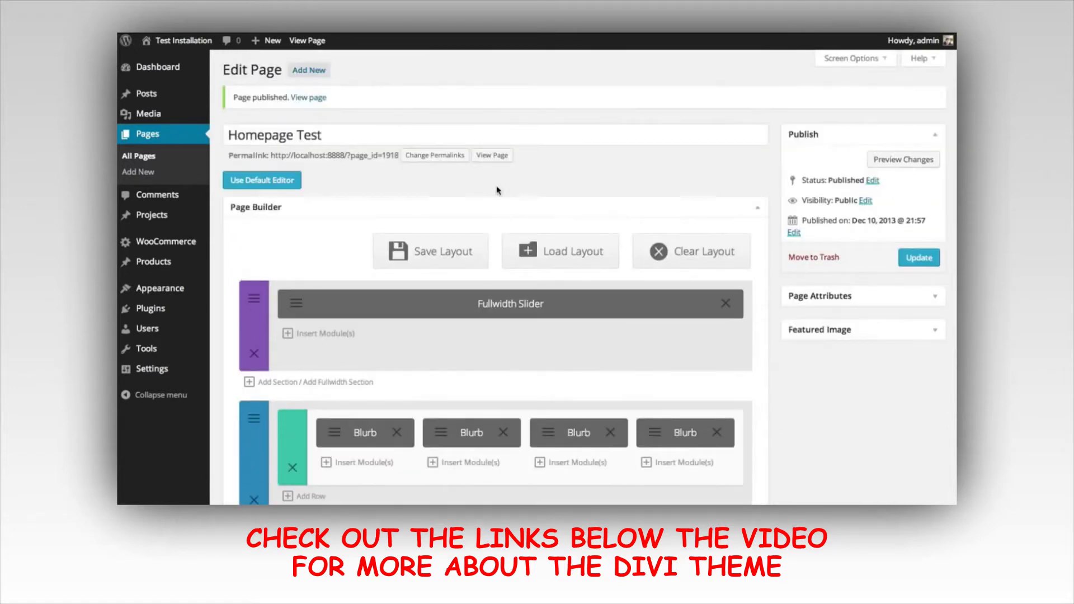
left_click(895, 164)
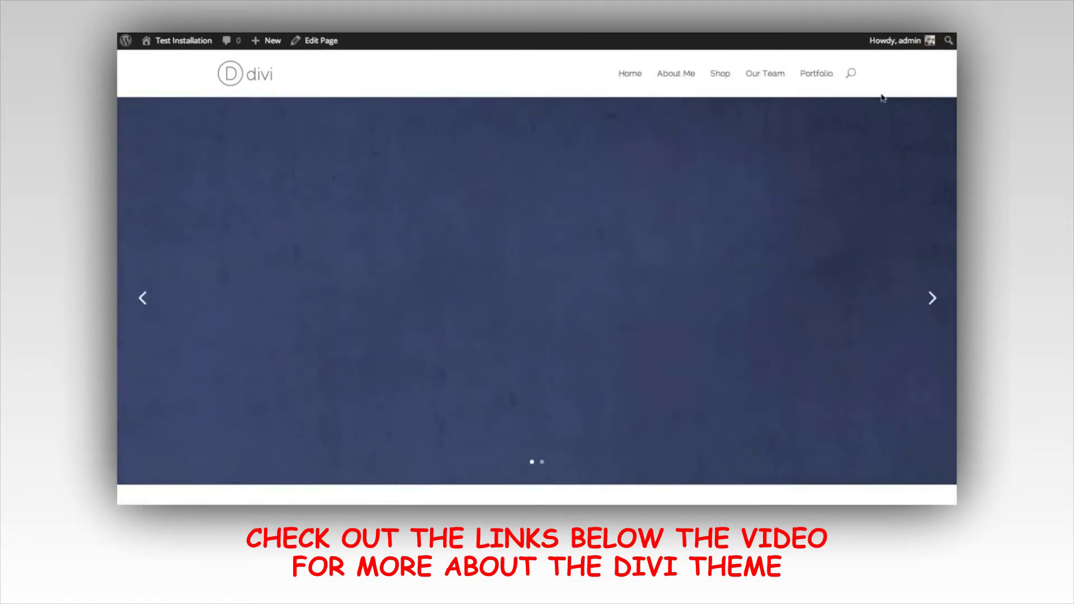
scroll(537, 274, "down", 3)
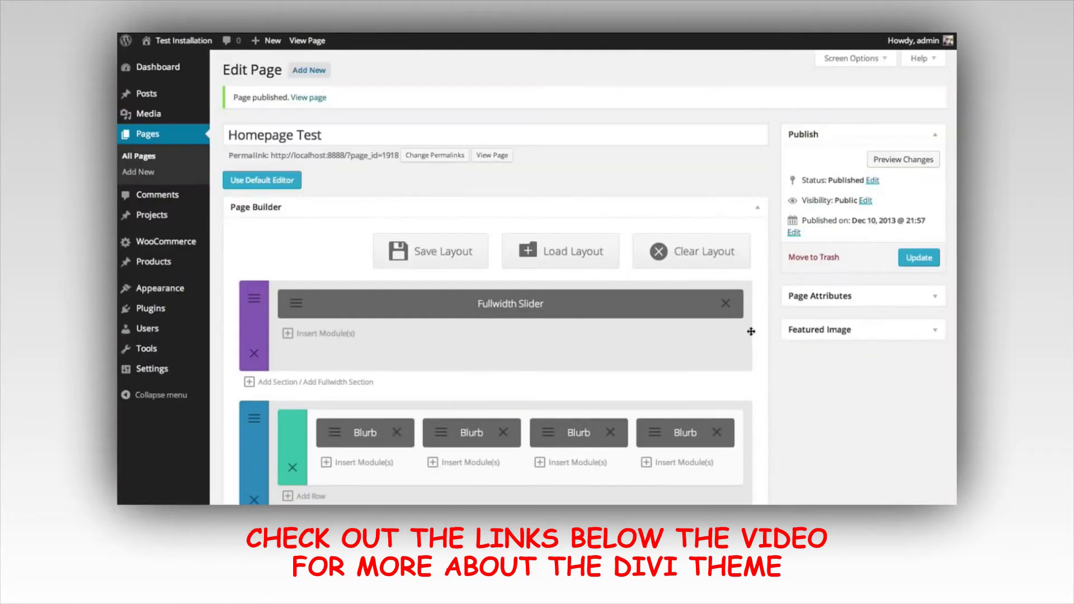
Add a regular section below the blurb section and give its row a 2/3 and 1/3 column layout
scroll(821, 344, "down", 3)
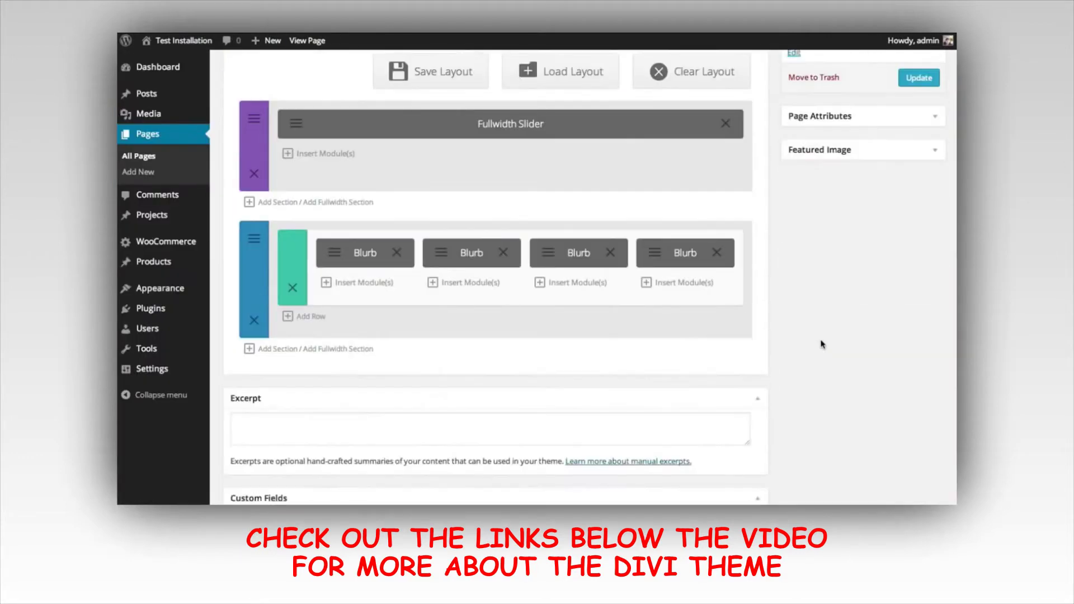
left_click(276, 350)
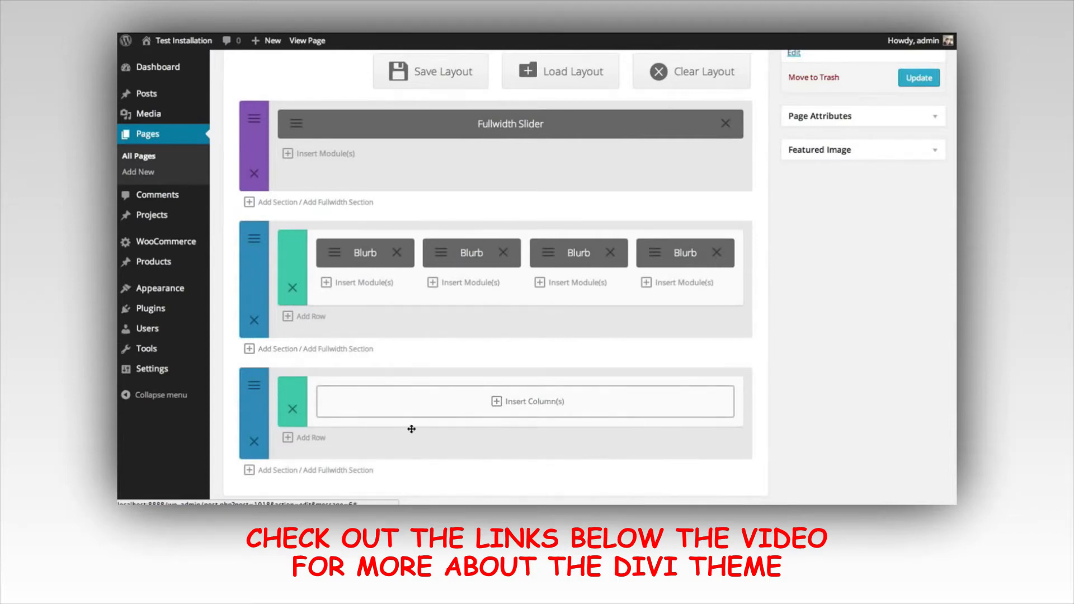
left_click(469, 410)
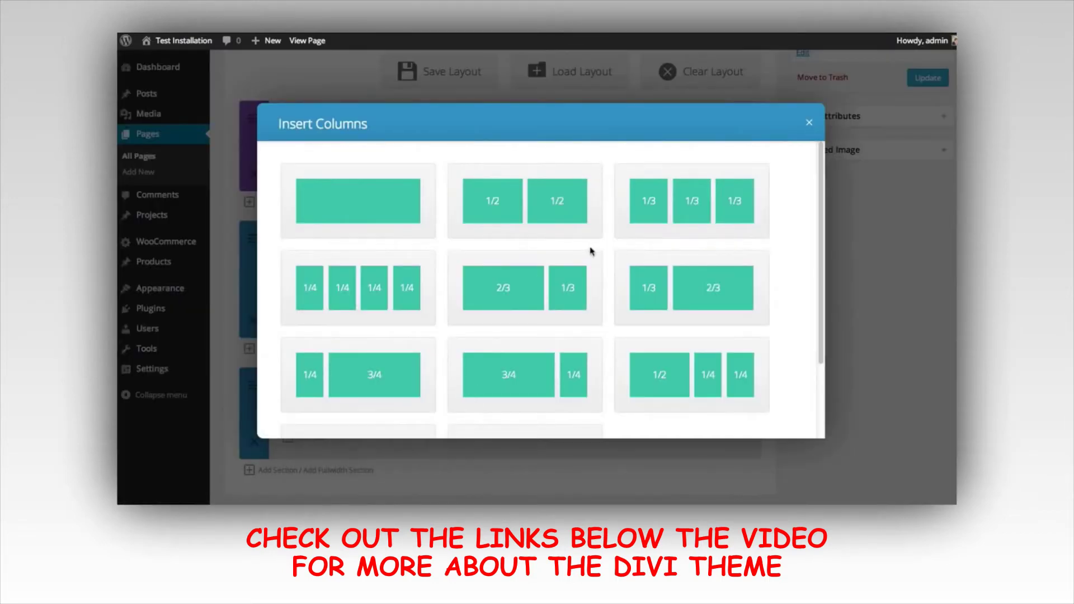
scroll(590, 252, "down", 2)
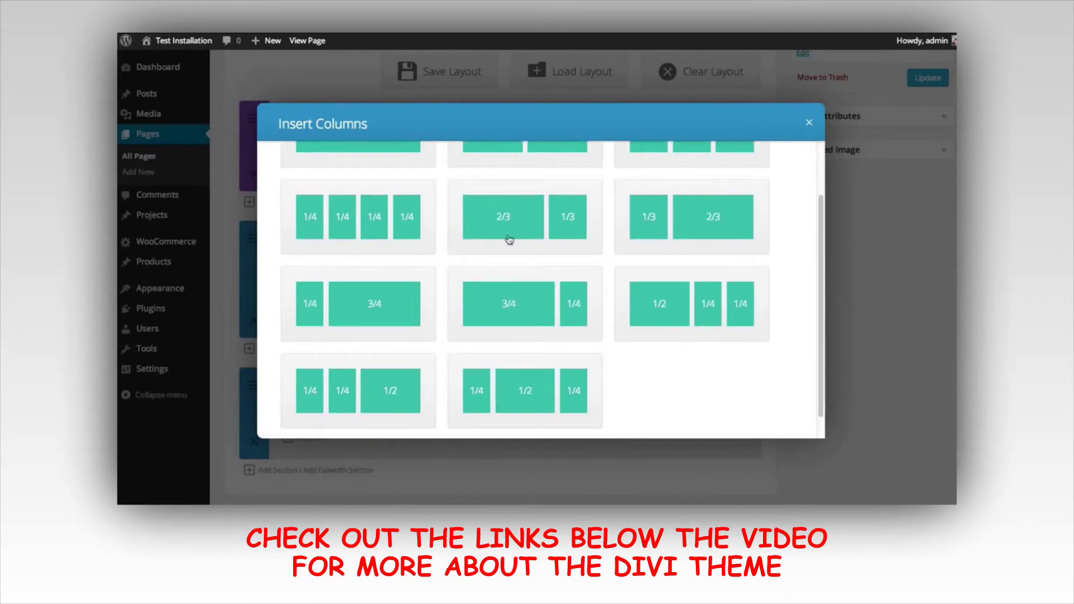
left_click(516, 217)
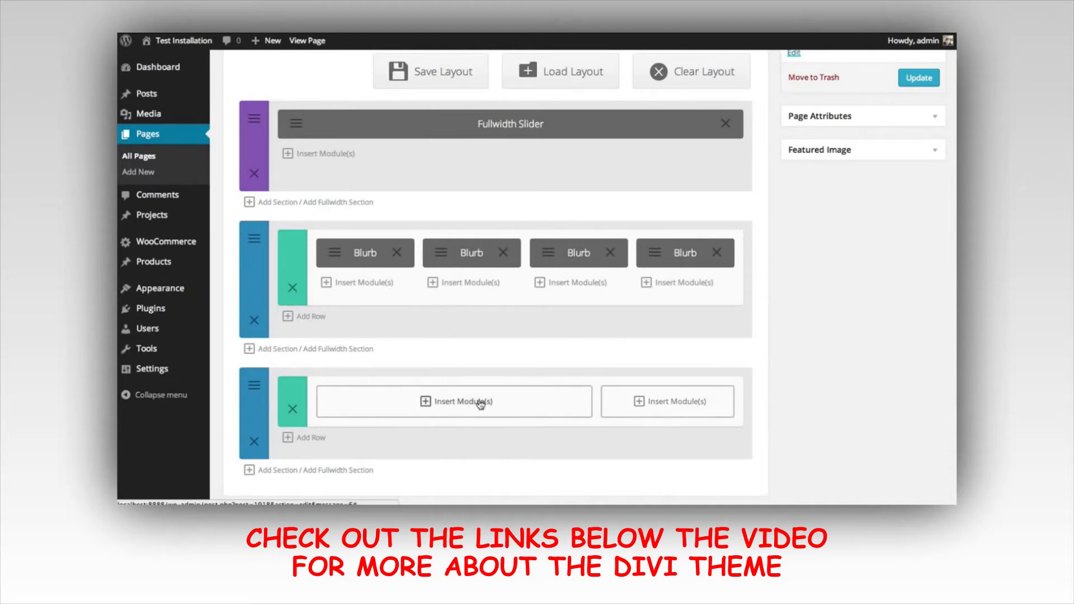
Insert an Image module with responsive1.jpg in the 2/3 column of the new row and save it
left_click(456, 405)
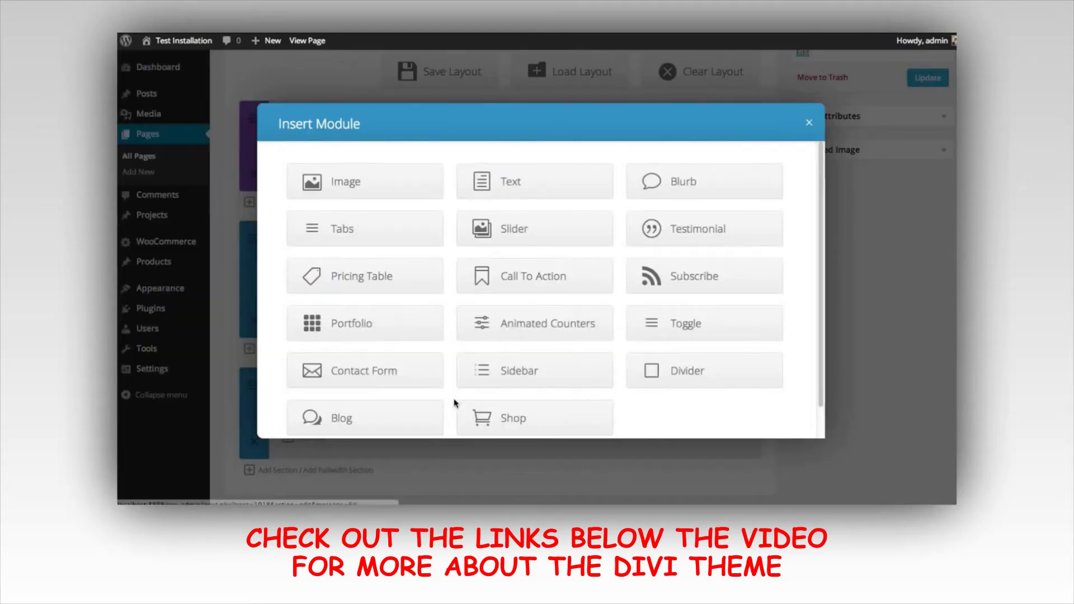
left_click(364, 187)
left_click(637, 177)
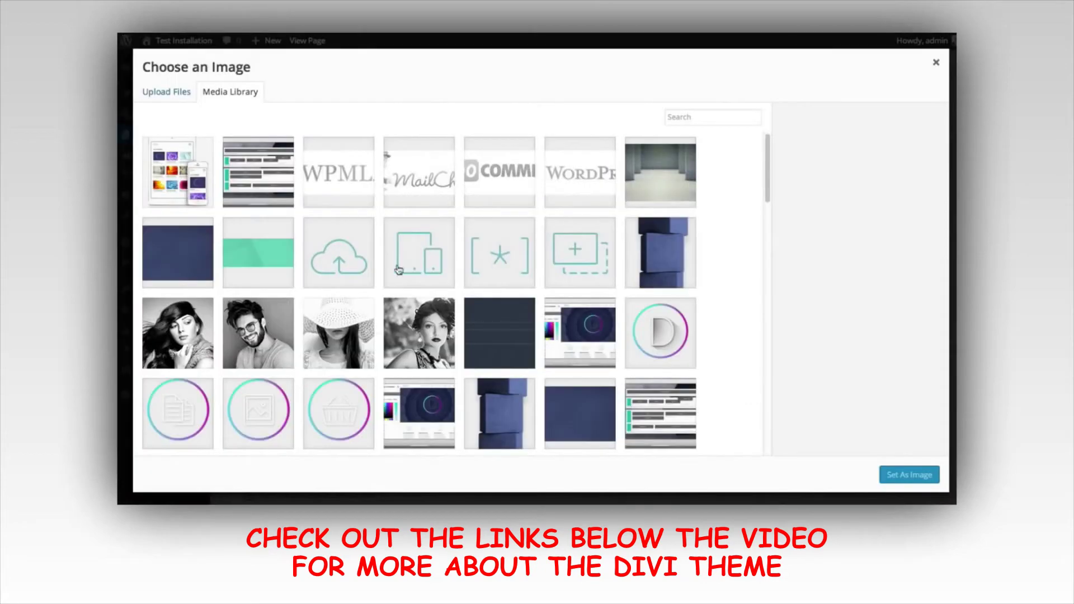
left_click(159, 162)
left_click(898, 473)
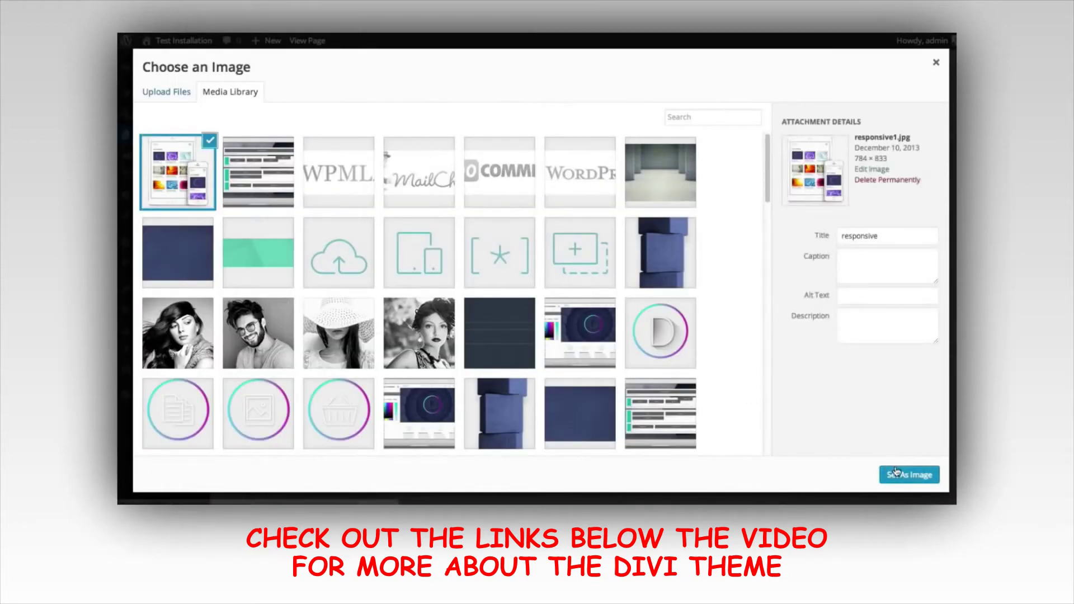
left_click(799, 421)
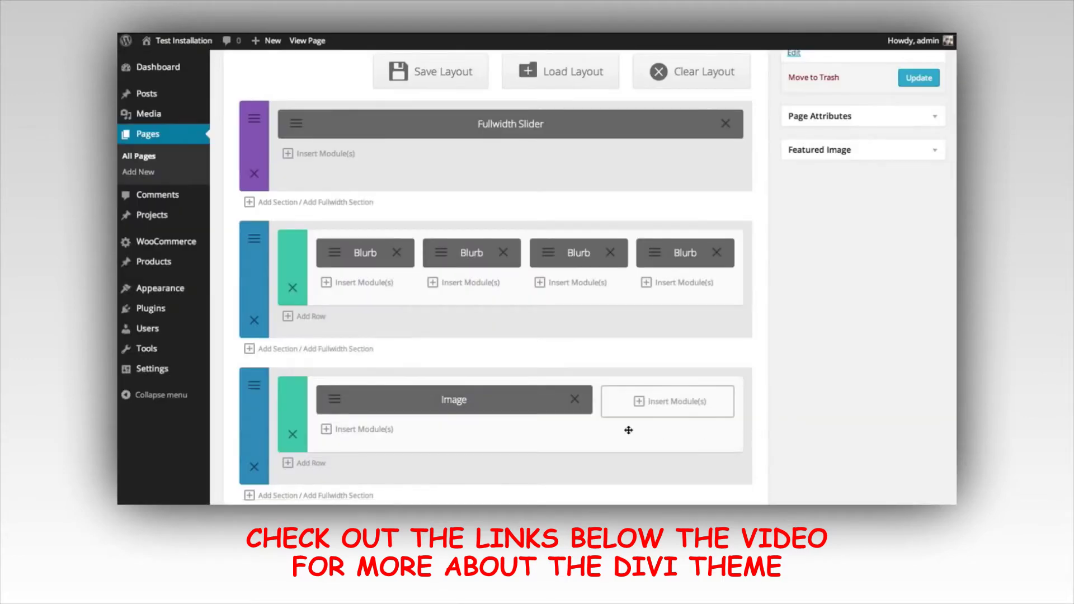
Insert a Text module in the 1/3 column with the "It's Elegantly Responsive" heading and mobile-devices paragraph, and save it
left_click(637, 401)
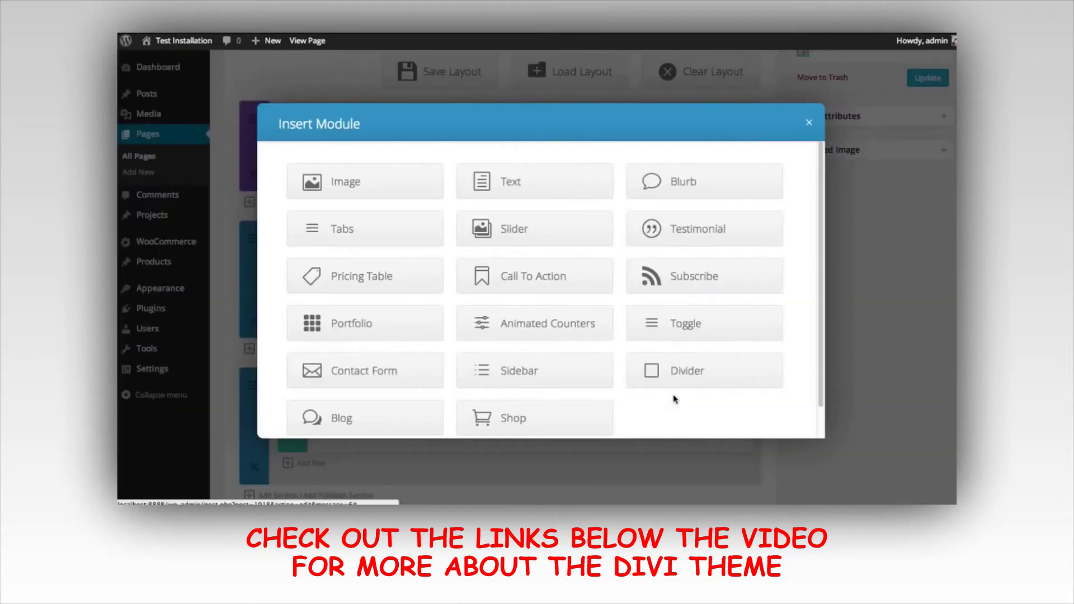
left_click(508, 188)
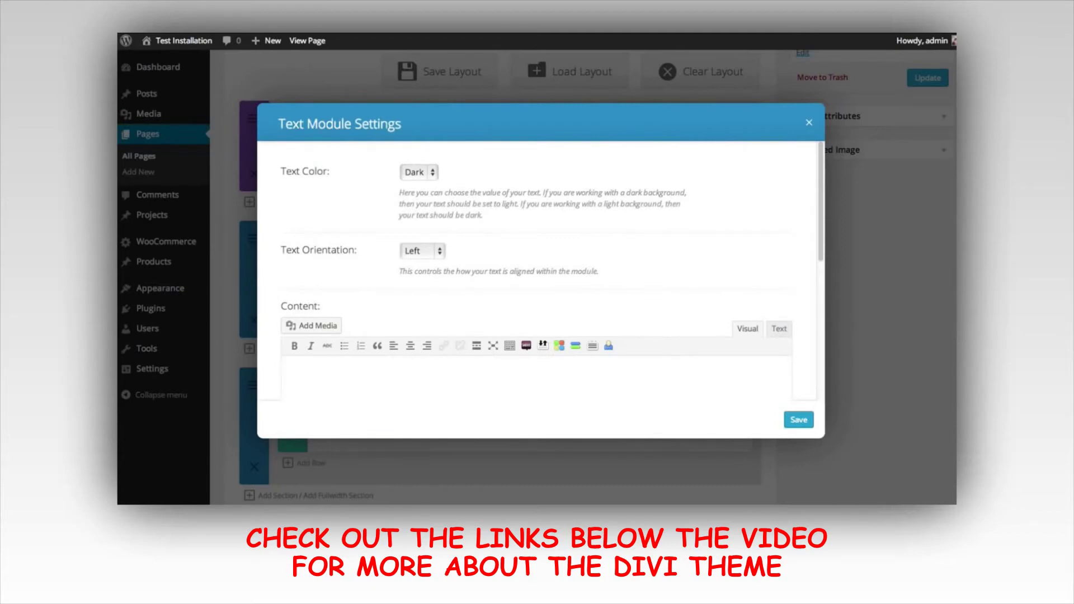
scroll(641, 274, "down", 2)
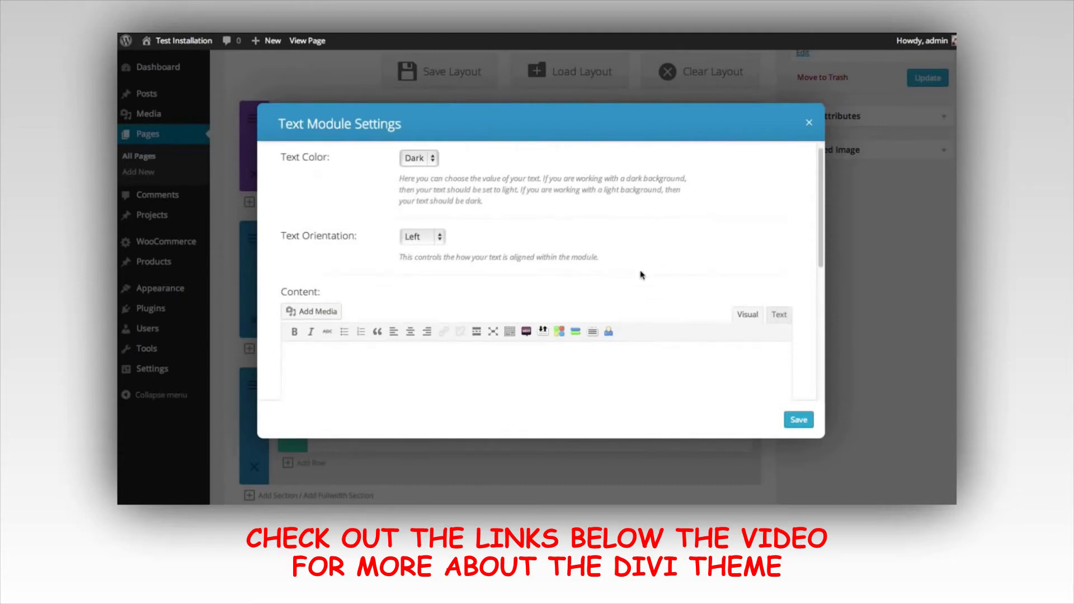
left_click(478, 377)
type("It’s Elegantly Responsive The use of mobile devices is on the rise, and it’s important for your website to be ready for those mobile visitors. Divi is fully responsive, which means the design will adapt to whatever screen size is being used to browse. Your website will look great and will be a breeze to read on mobile phones and desktop computers alike.")
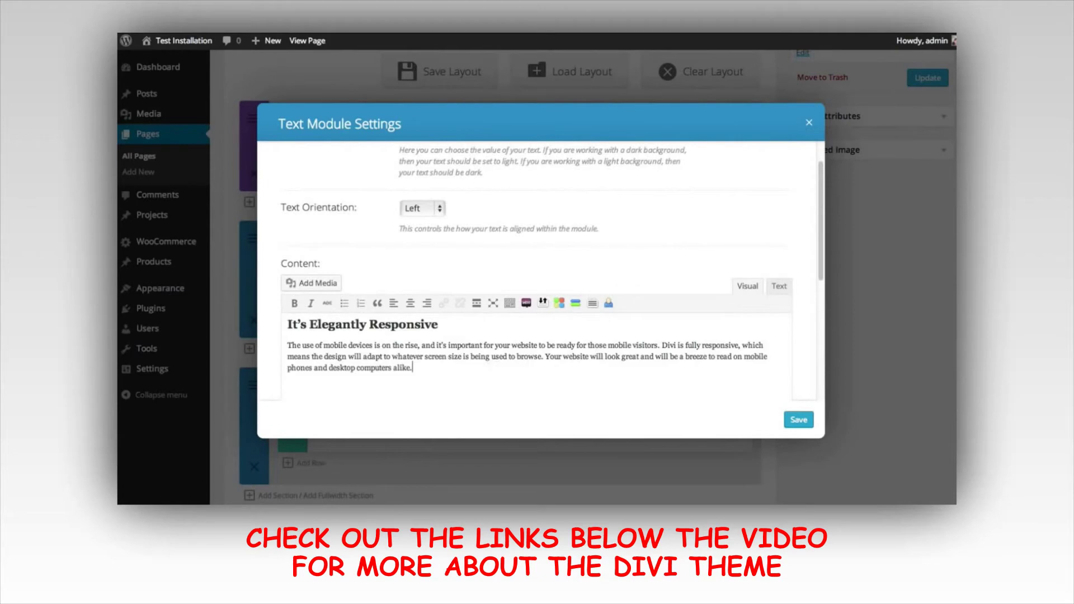
left_click(800, 421)
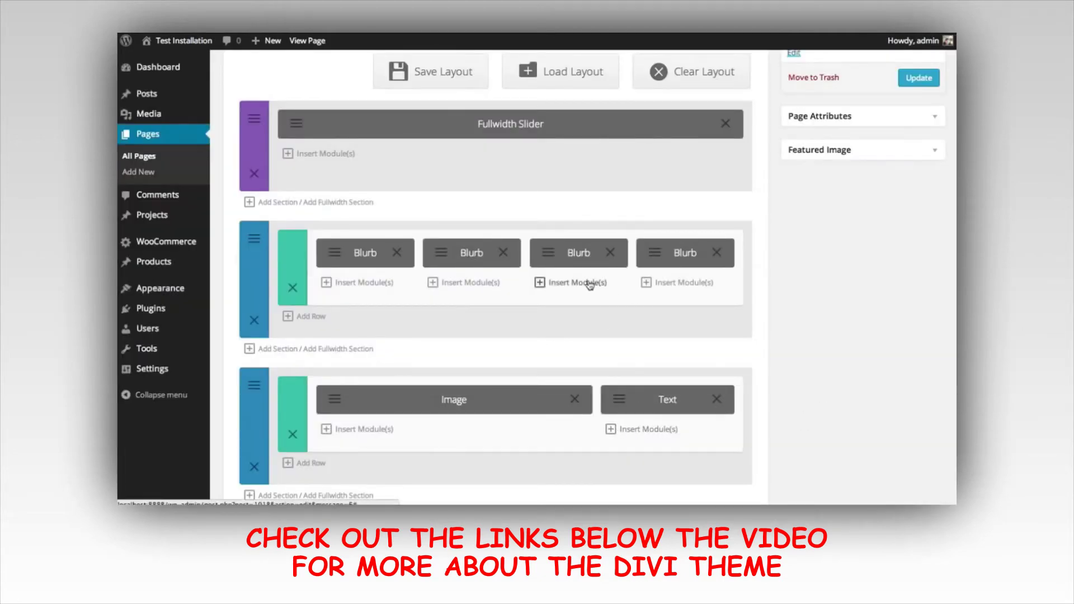
Add an Animated Counters module below the Text module and give it a counter titled "Web" at 50 percent
left_click(646, 431)
scroll(632, 248, "down", 1)
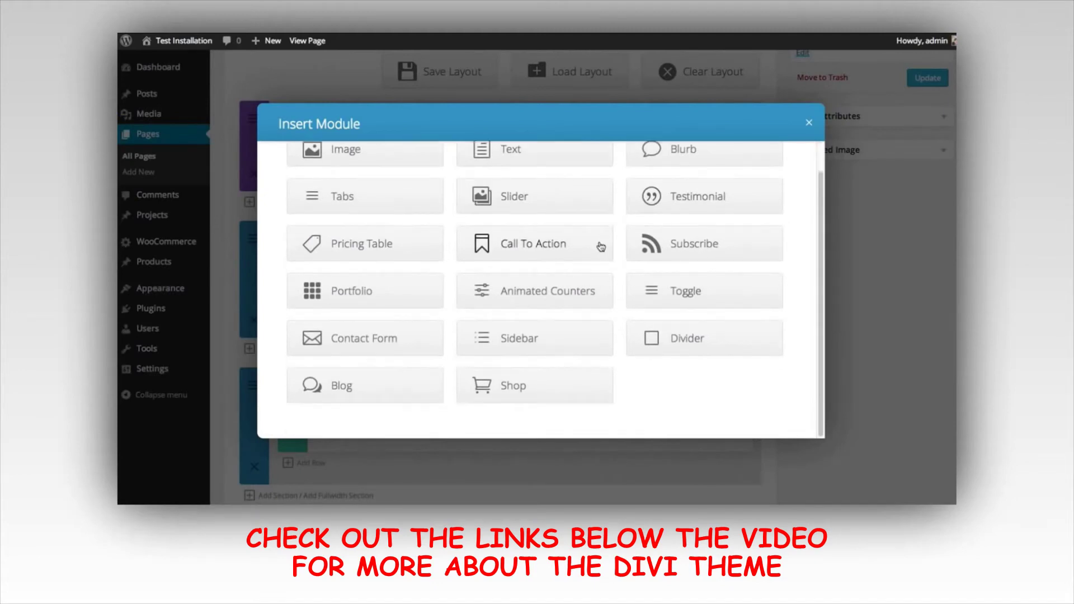
left_click(547, 295)
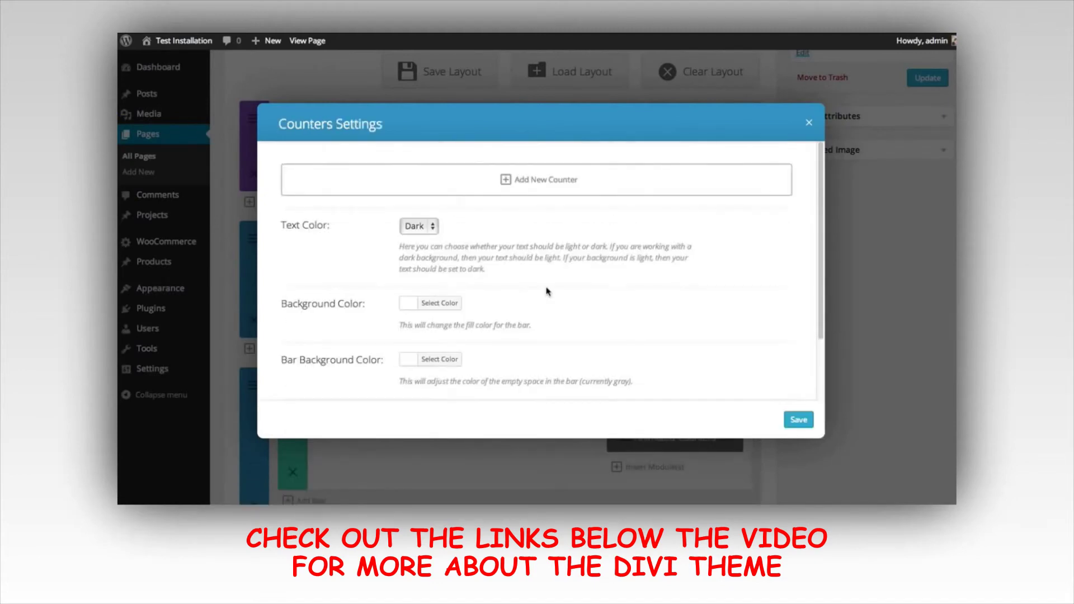
left_click(546, 188)
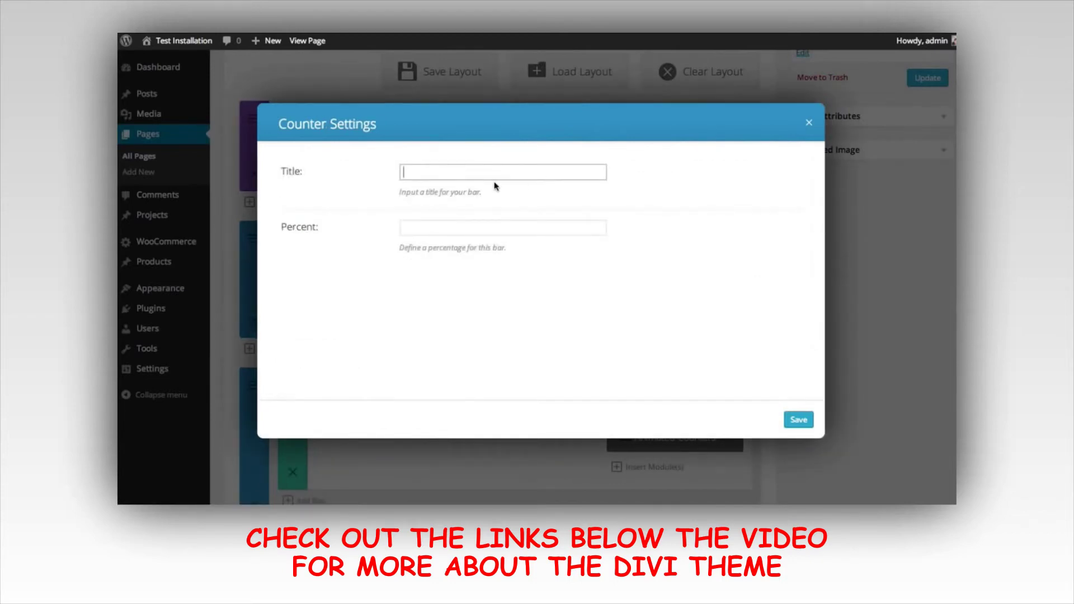
type("Web")
left_click(488, 227)
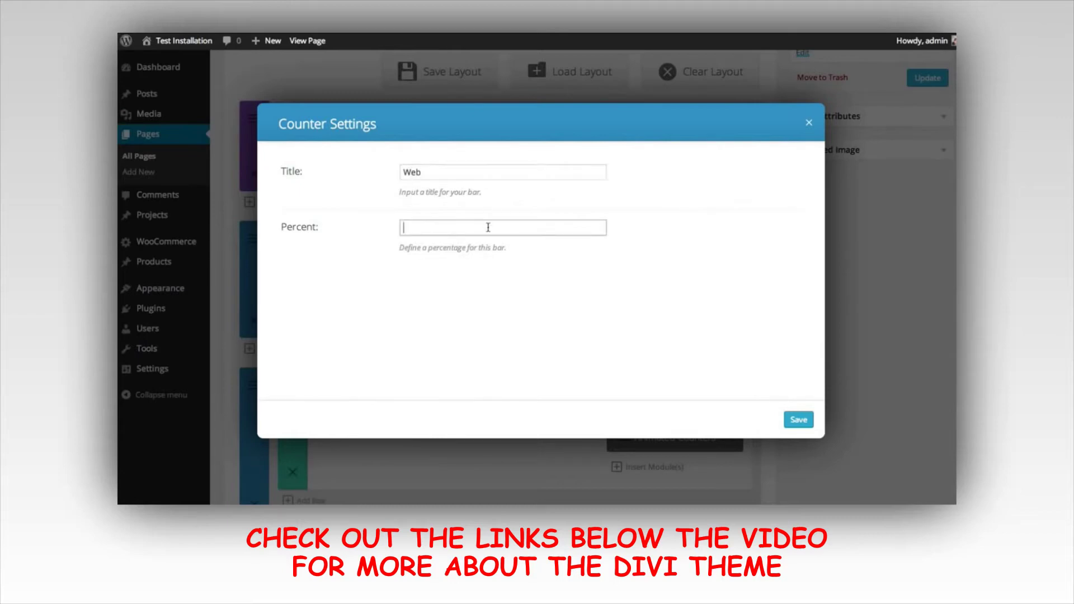
left_click(799, 419)
Add a second counter titled "Graphic Design" at 70 percent and save it
left_click(323, 209)
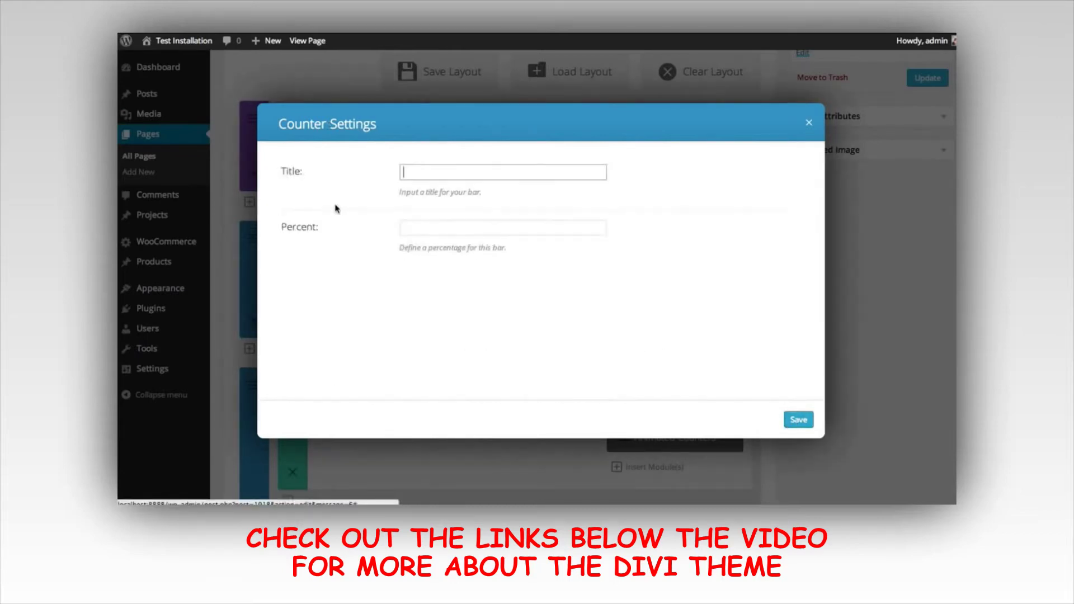
left_click(456, 179)
type("Graphic Design")
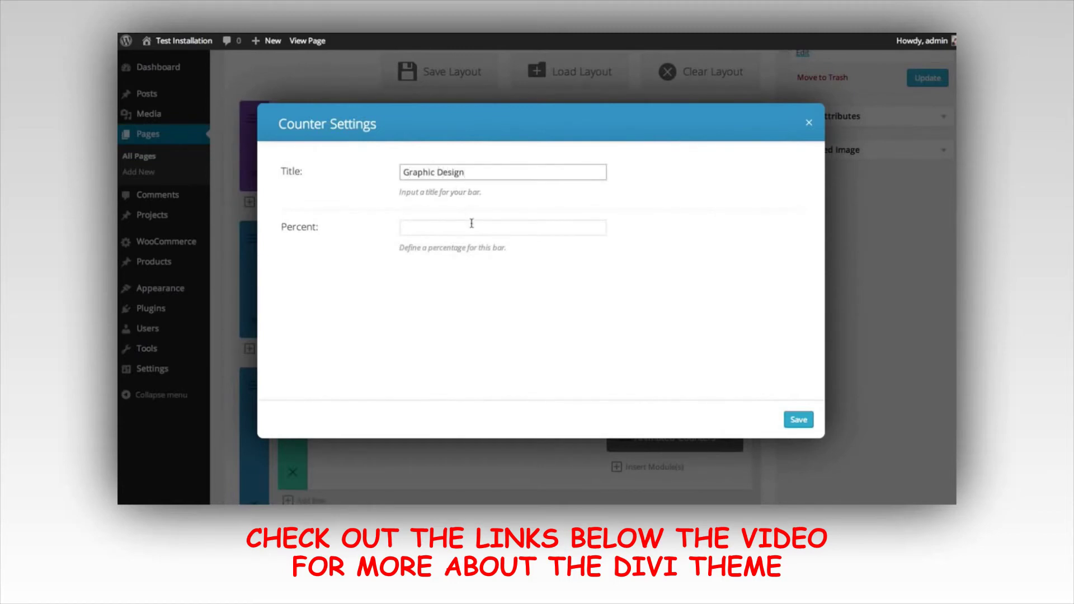
left_click(472, 223)
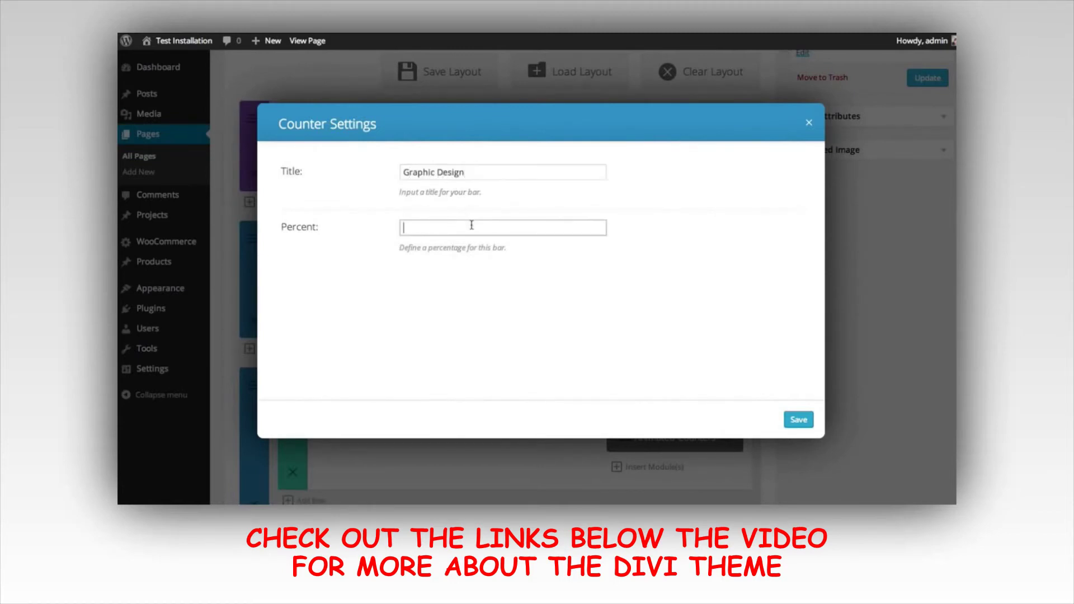
type("50")
left_click(798, 419)
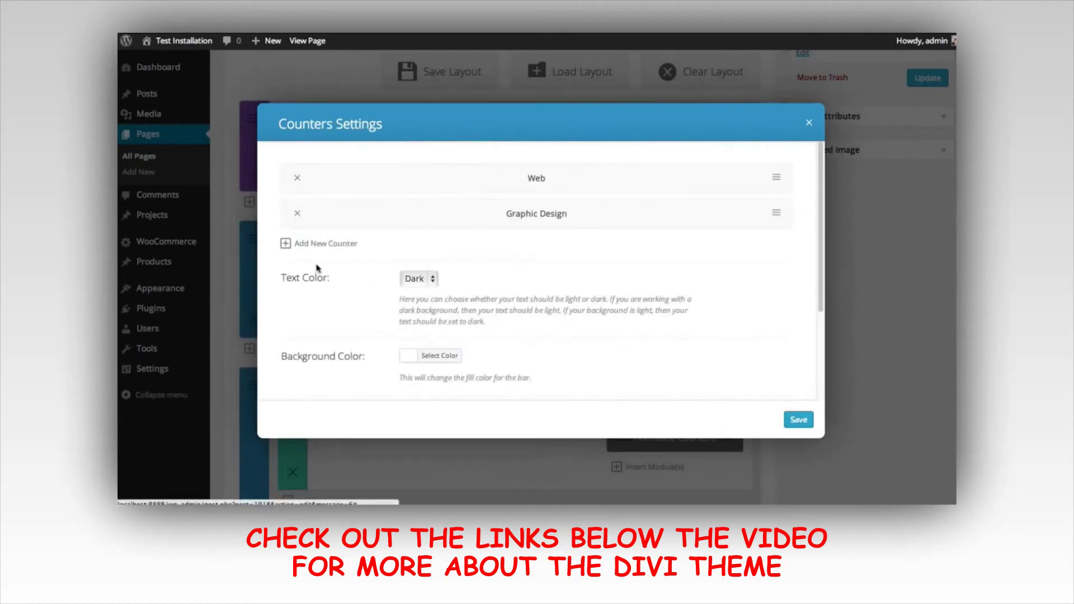
Add a third counter titled "Sales" at 20 percent and save it
left_click(288, 243)
left_click(416, 173)
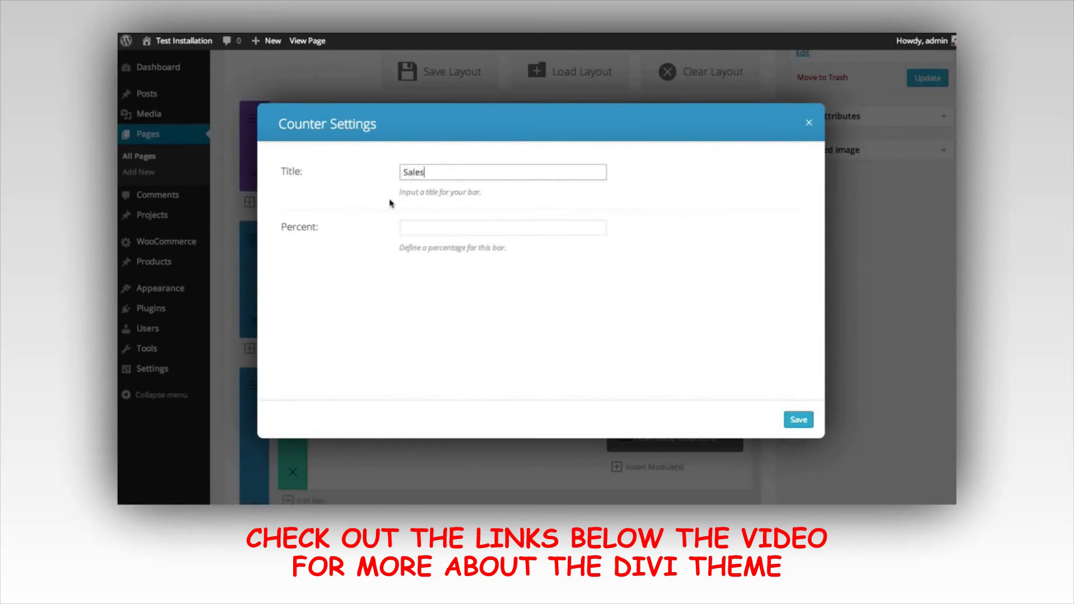
left_click(433, 231)
type("20")
left_click(798, 420)
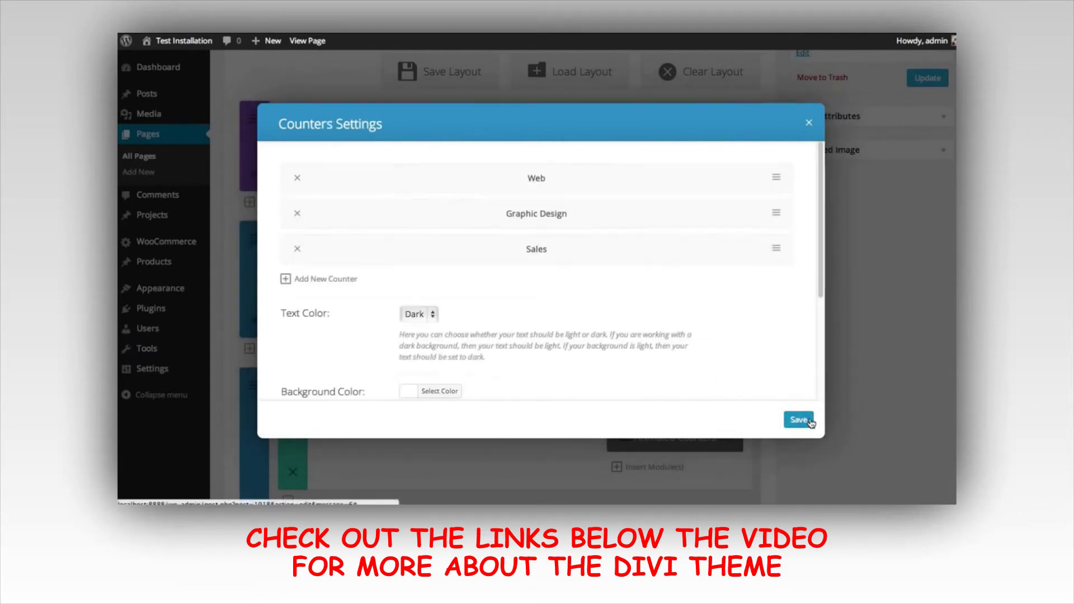
Set the counters' background color to light gray #f4f4f4
scroll(628, 245, "down", 3)
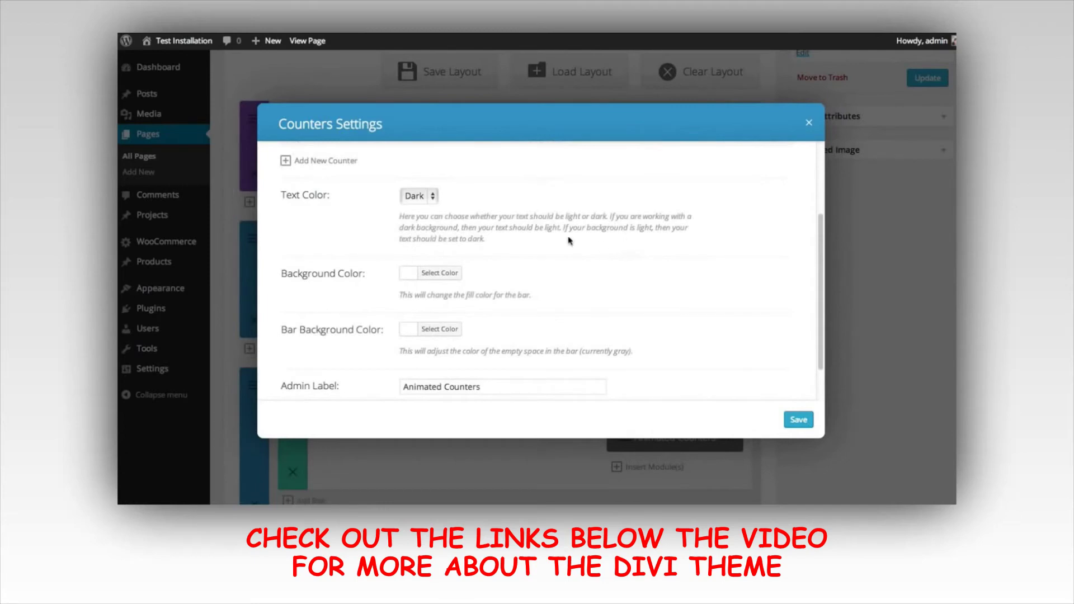
scroll(459, 210, "down", 2)
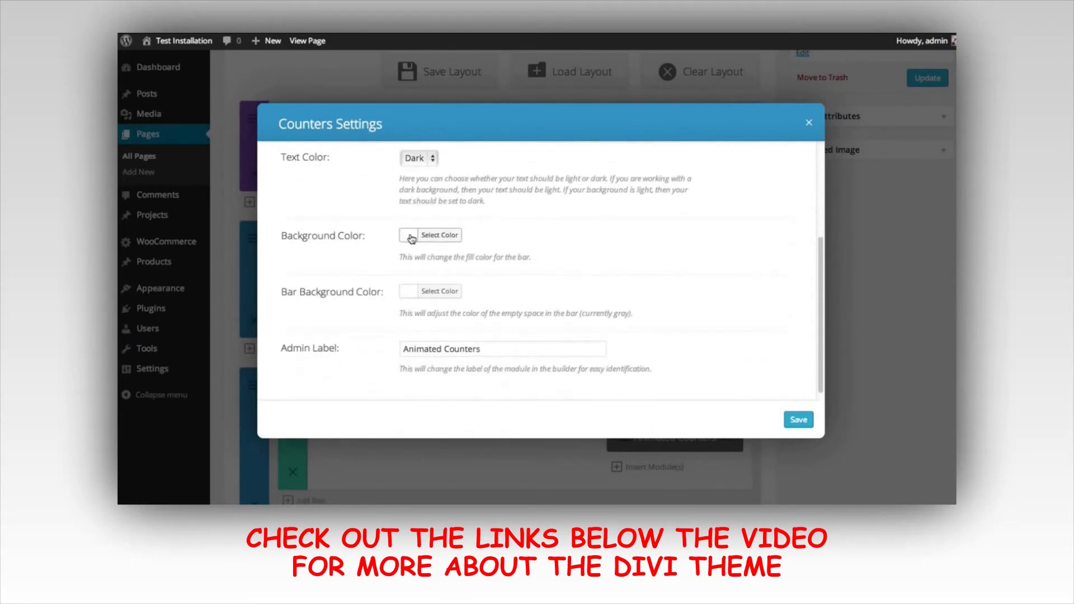
left_click(411, 239)
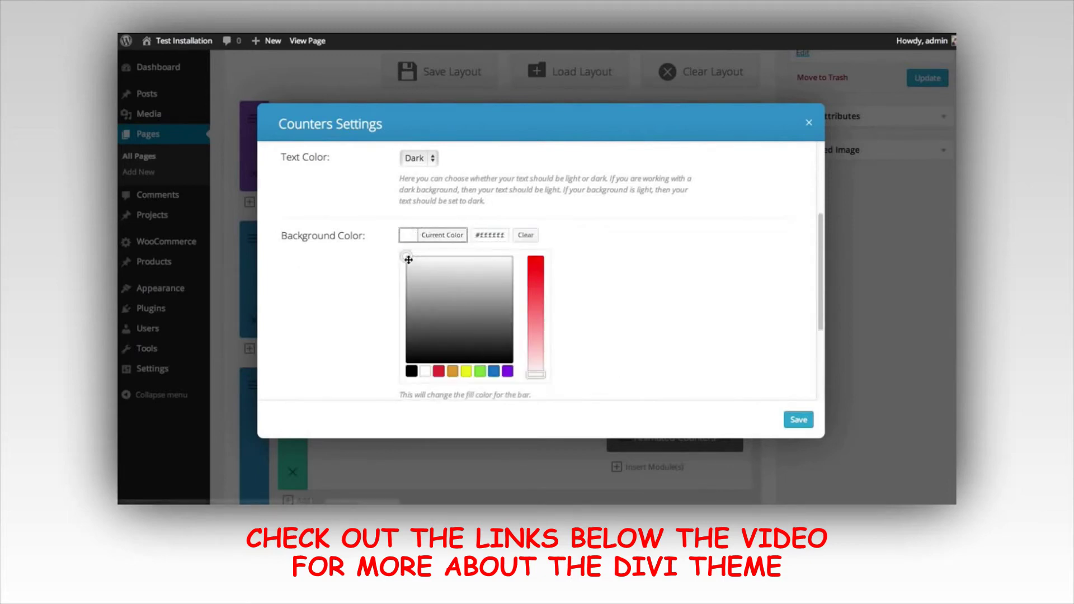
left_click_drag(410, 258, 425, 260)
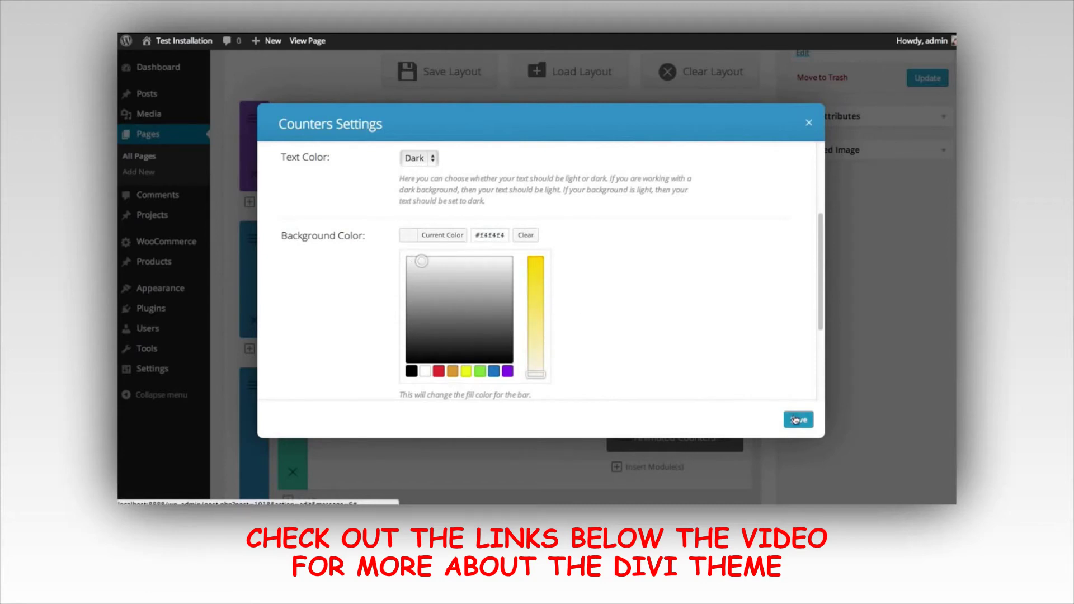
left_click(427, 241)
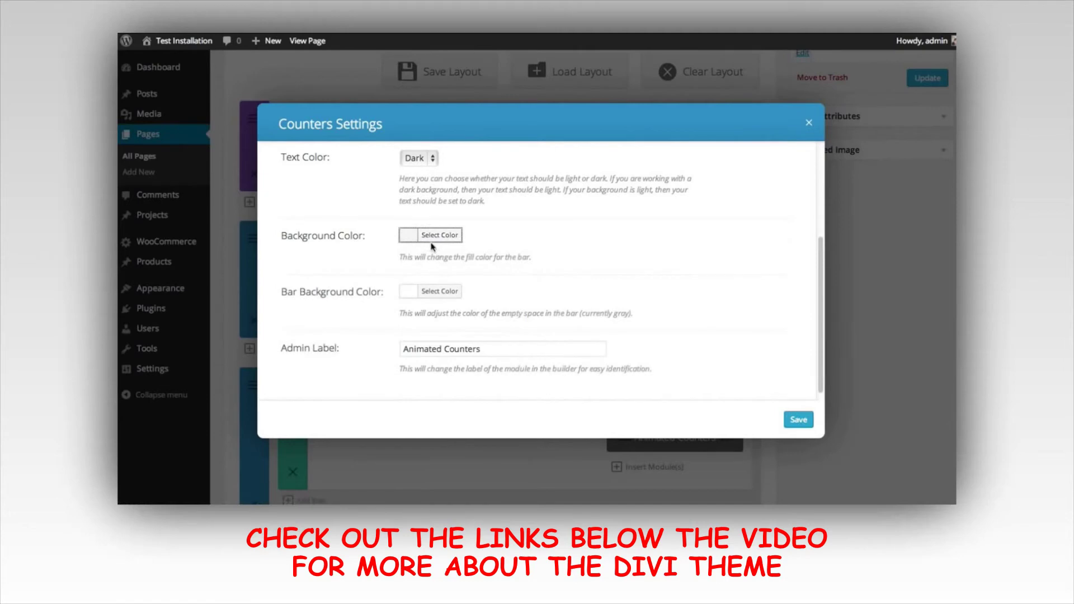
Set the counters' bar background color to a bright turquoise and save the Animated Counters module
left_click(409, 296)
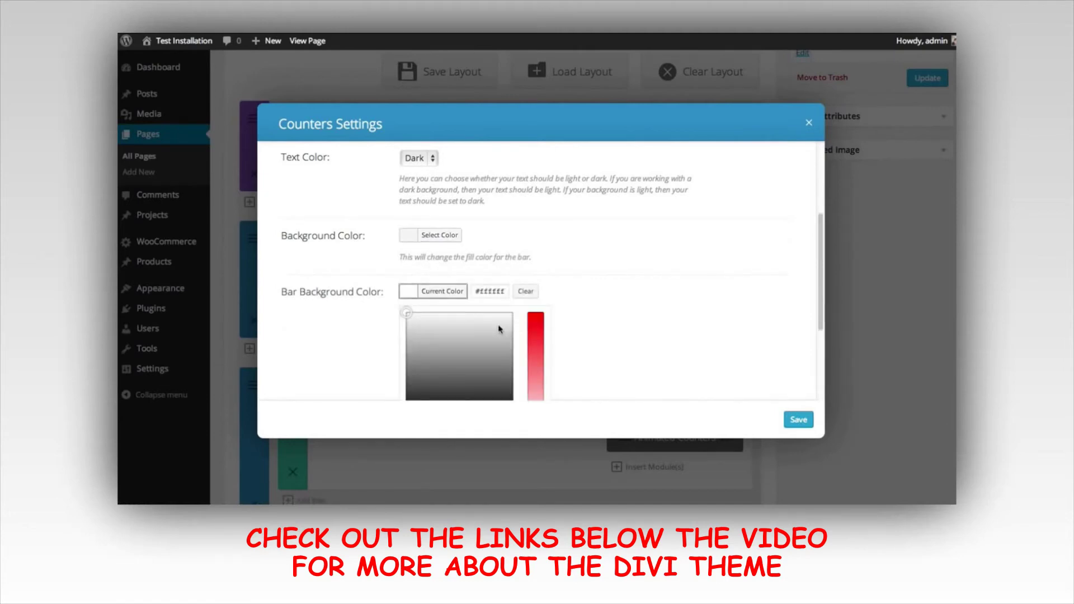
scroll(495, 327, "down", 1)
left_click(492, 361)
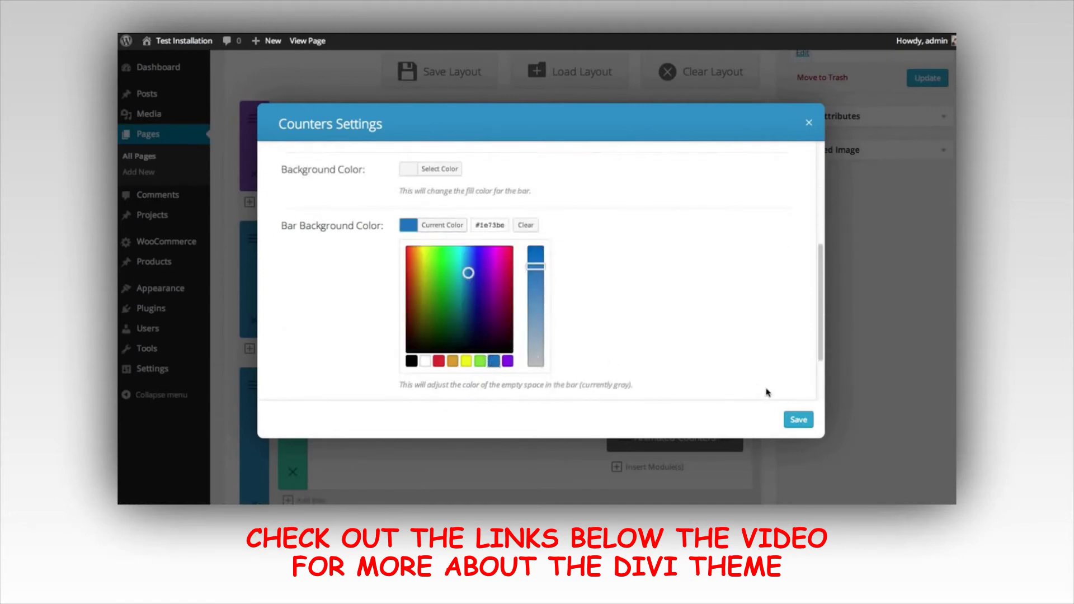
left_click_drag(465, 268, 458, 258)
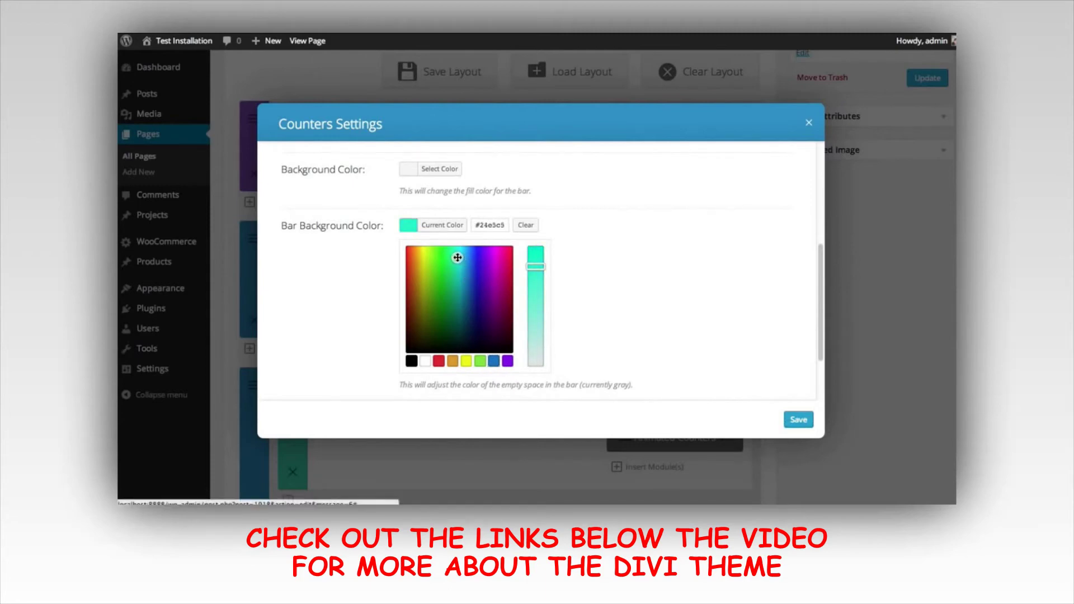
left_click(798, 420)
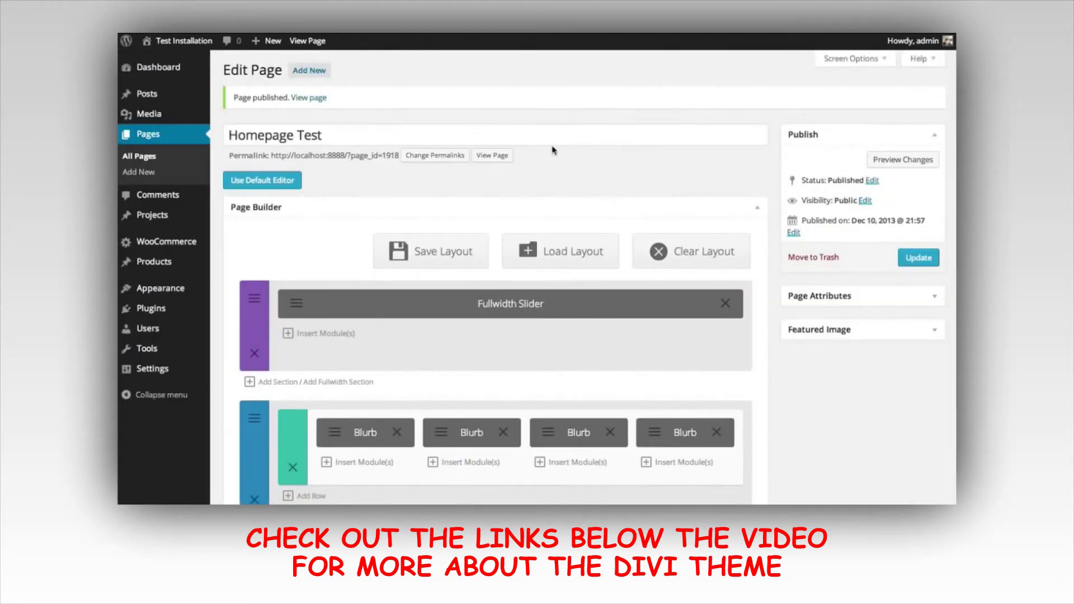
Preview the page changes and examine the section with the image, text and animated counters
left_click(883, 160)
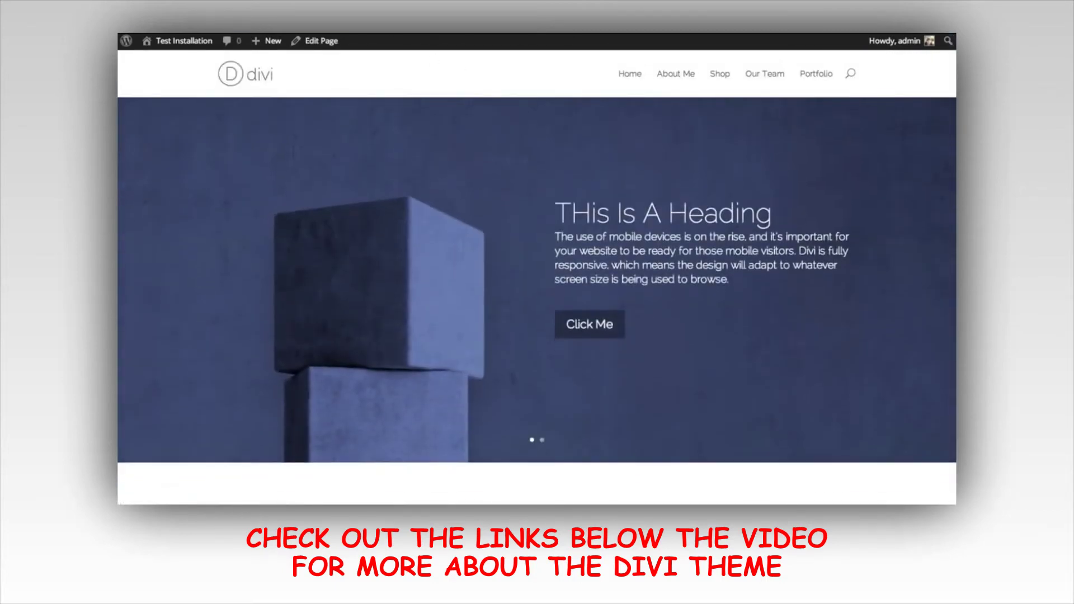
scroll(537, 280, "down", 5)
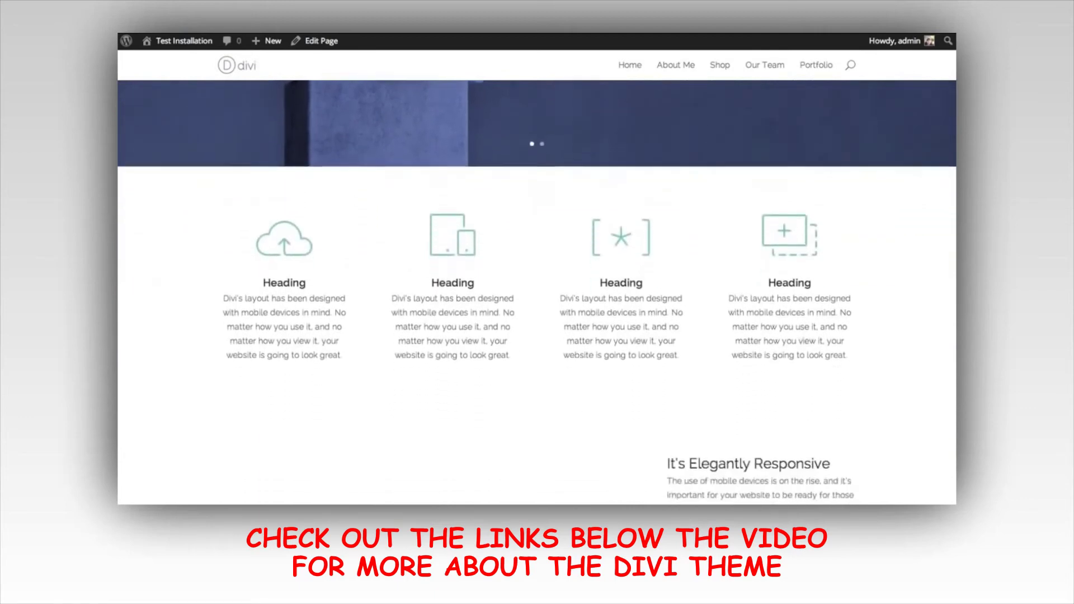
scroll(537, 280, "down", 4)
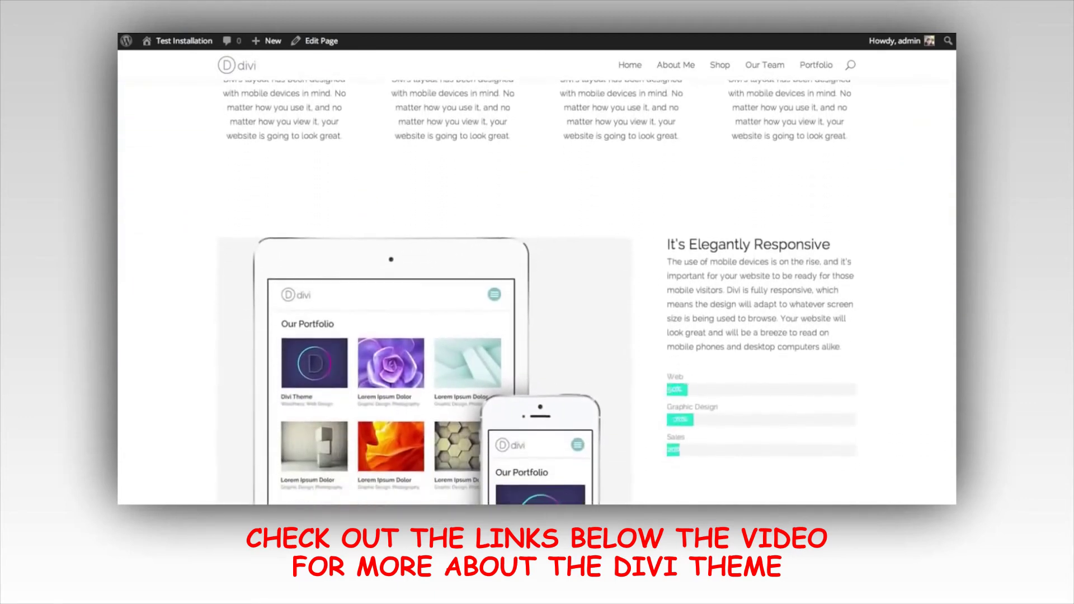
scroll(767, 334, "down", 2)
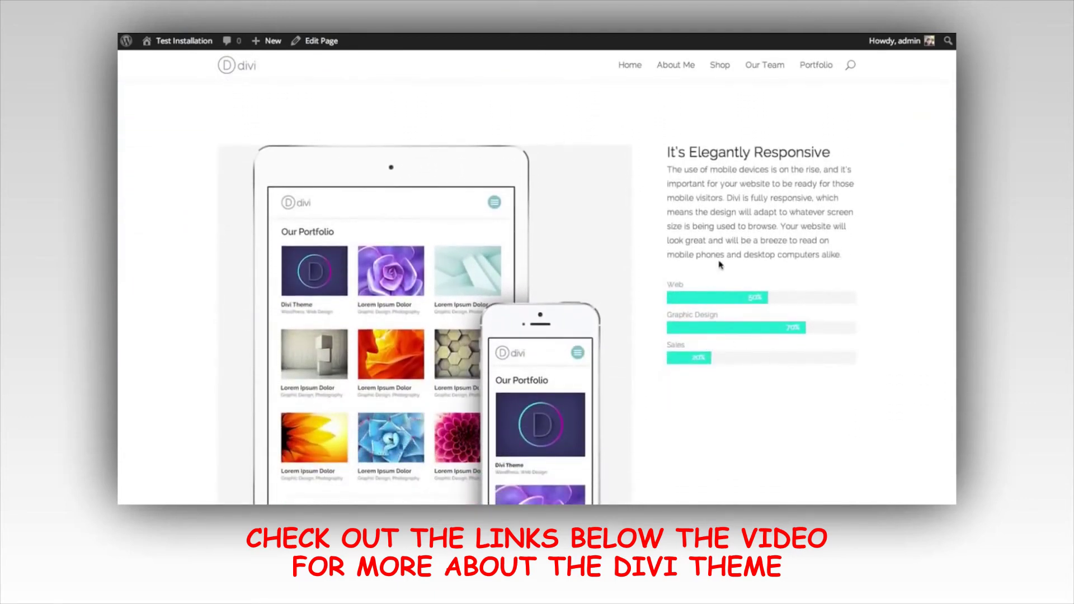
scroll(683, 263, "up", 4)
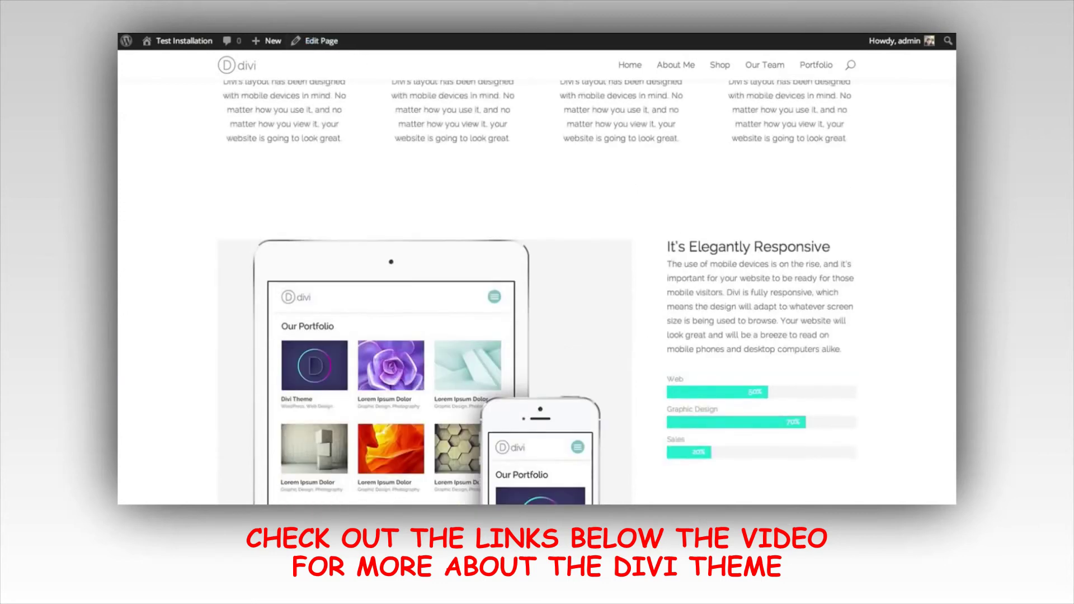
scroll(598, 226, "up", 2)
scroll(340, 254, "down", 1)
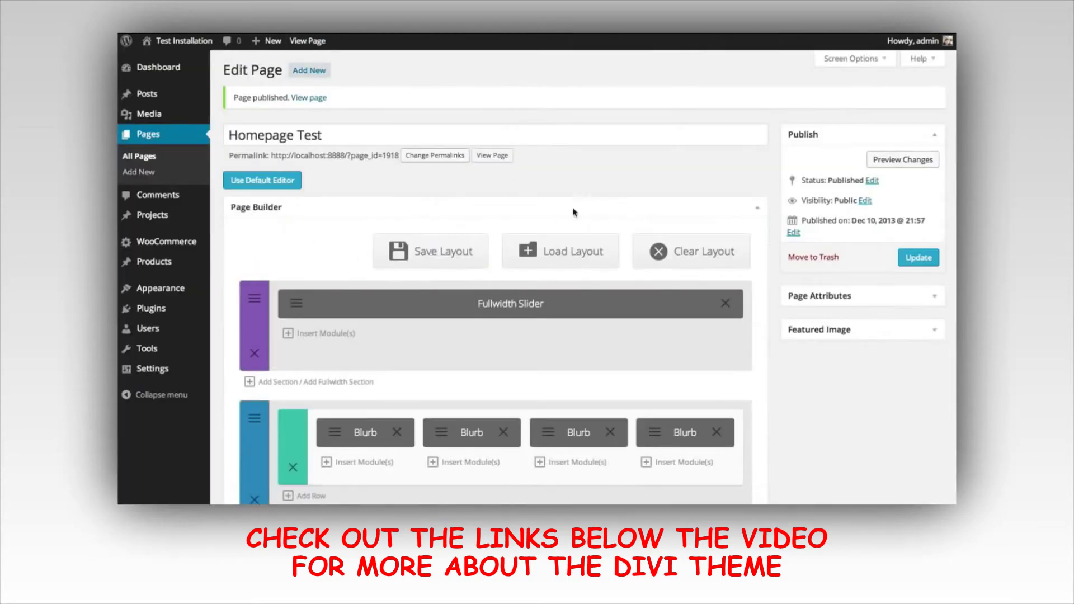
Set the background color of the section holding the image, text and animated counters to light gray #f4f4f4
scroll(370, 308, "down", 5)
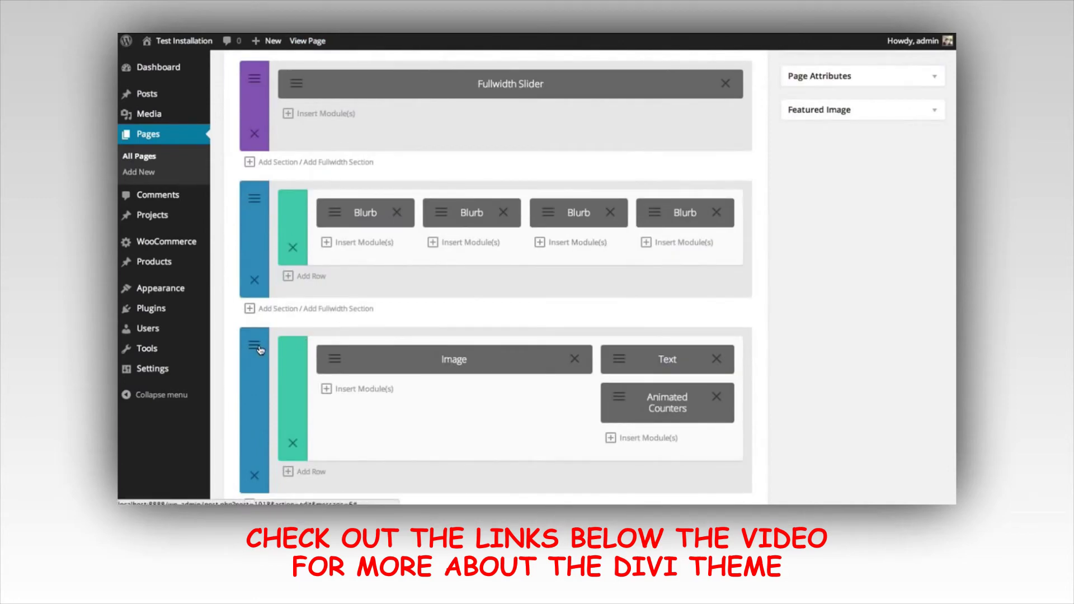
left_click(255, 348)
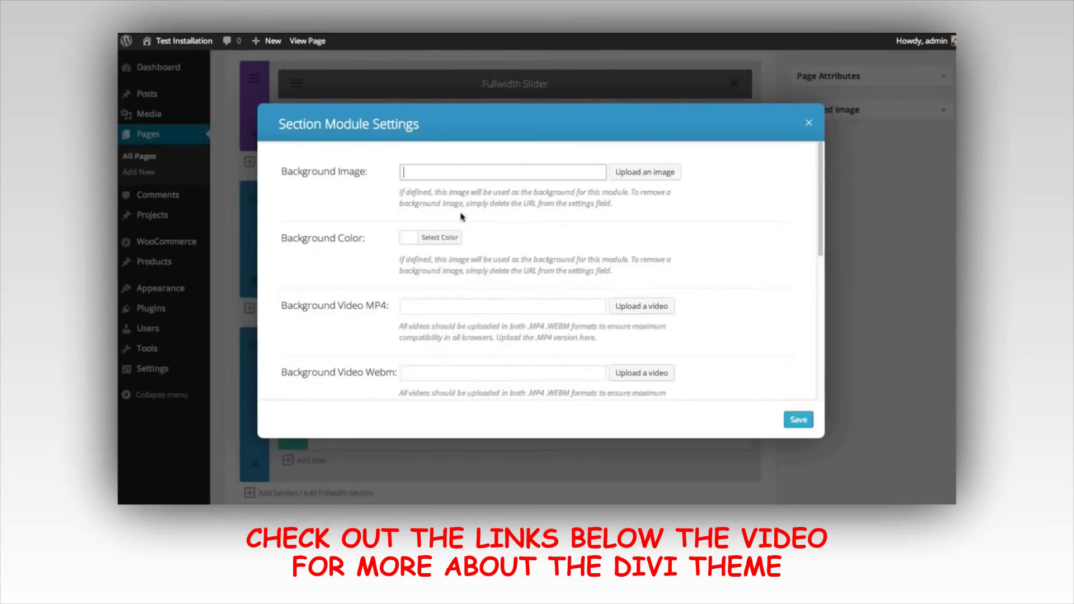
left_click(439, 237)
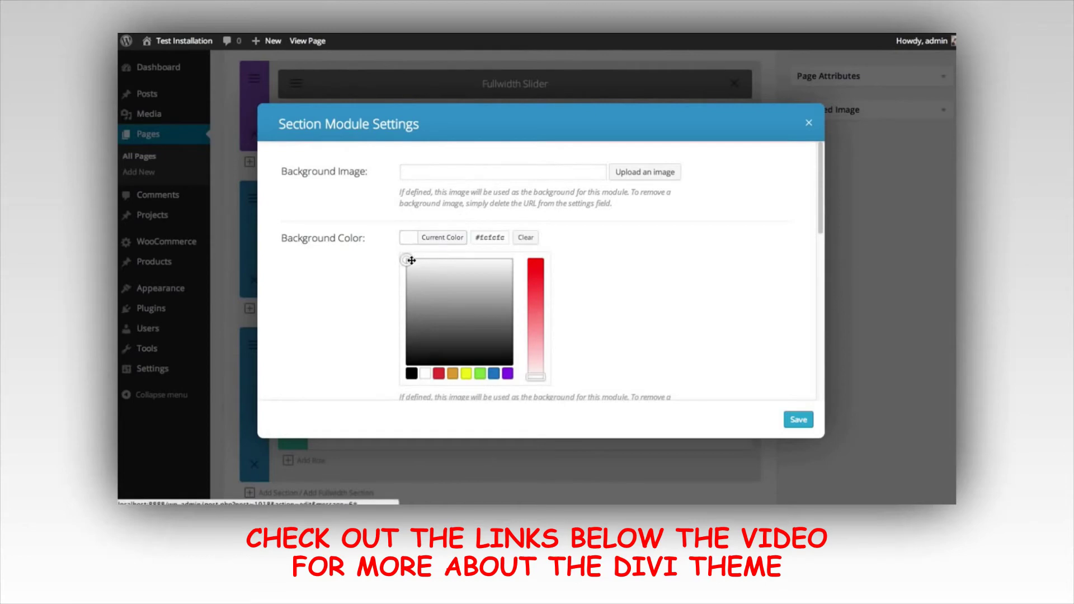
left_click_drag(412, 261, 417, 264)
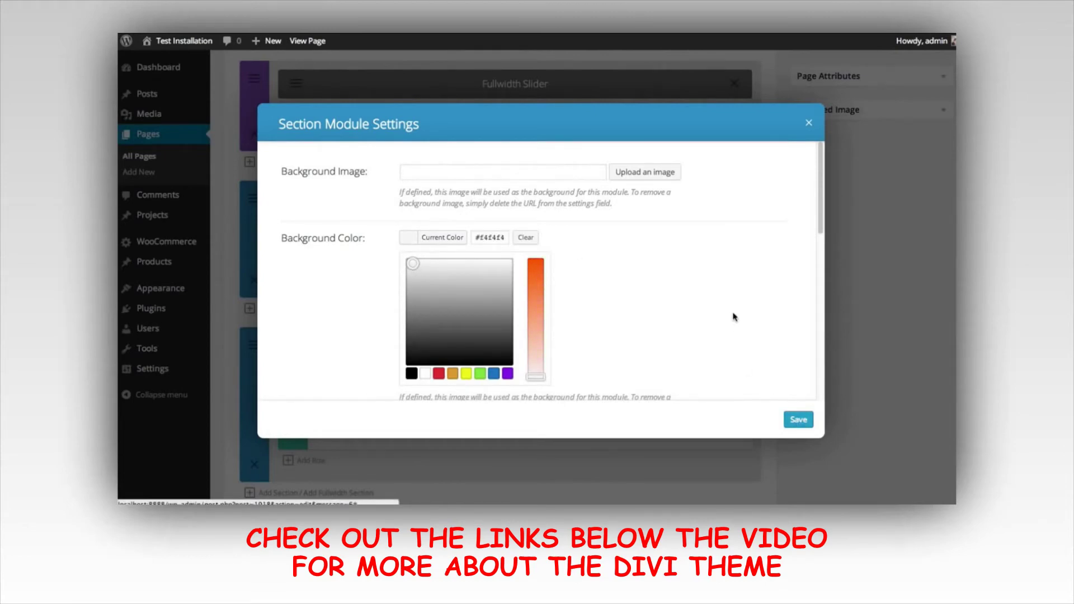
Set the section's Inner Shadow option to Show Inner Shadow and save the section settings
scroll(714, 288, "down", 10)
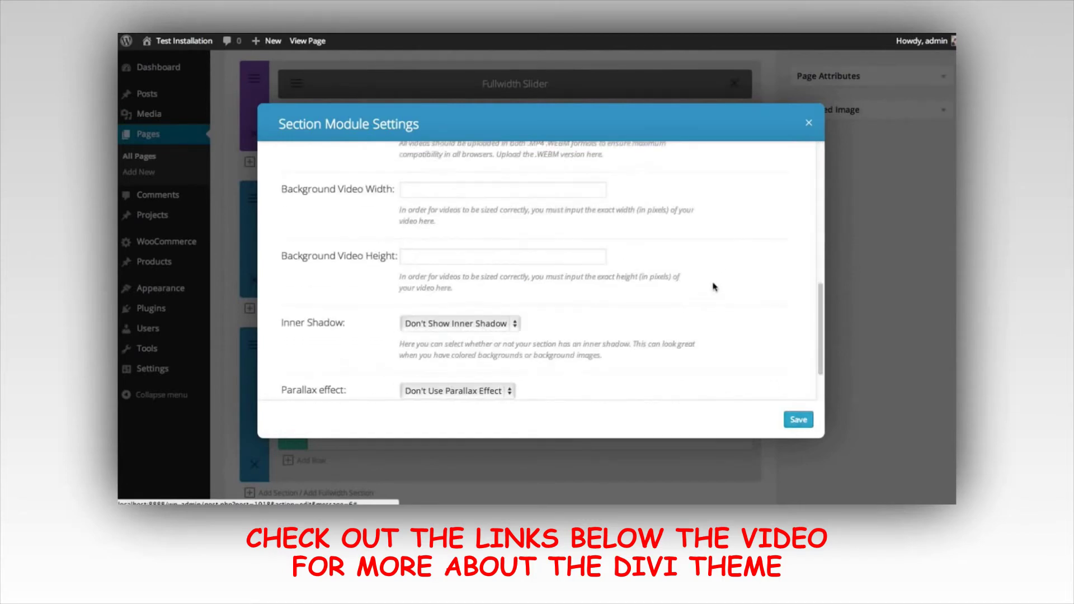
left_click(483, 262)
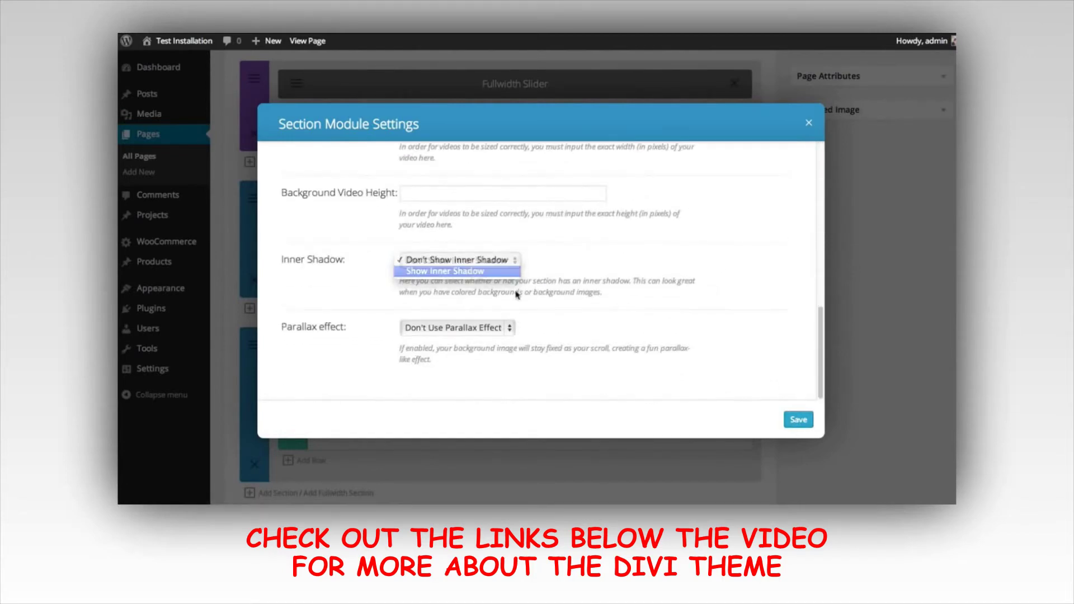
left_click(476, 274)
left_click(798, 421)
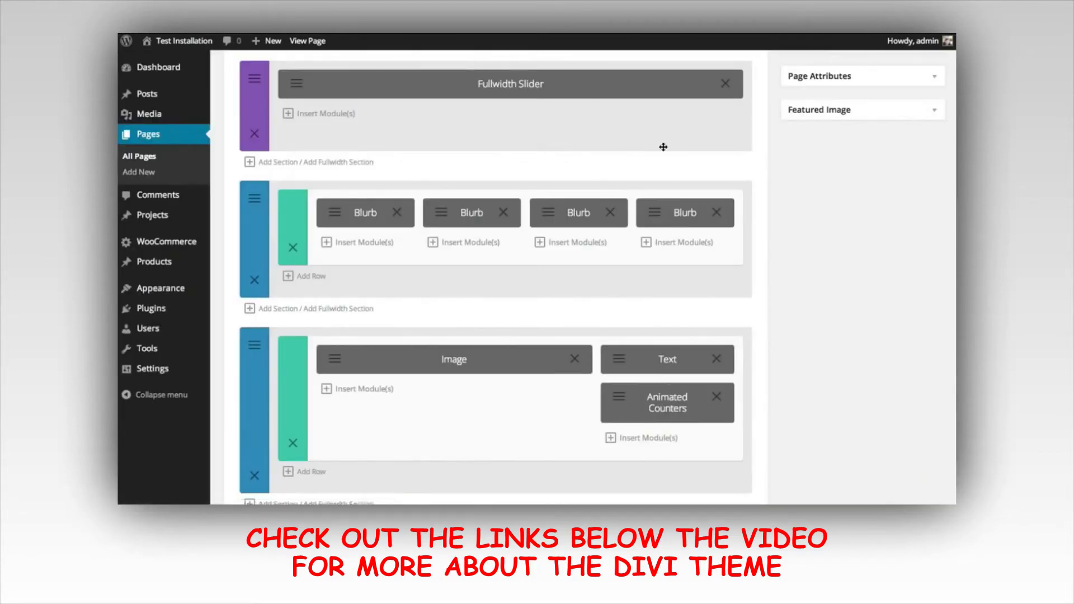
Preview the page changes and examine the background and inner shadow of the section with the image and animated counters
scroll(662, 146, "up", 4)
left_click(923, 162)
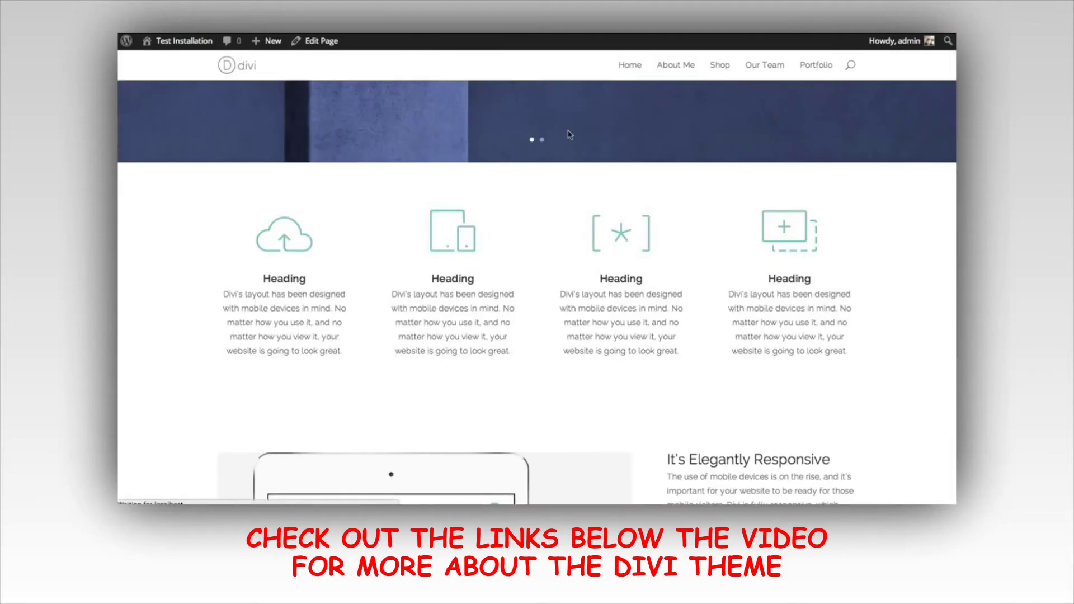
scroll(660, 179, "down", 3)
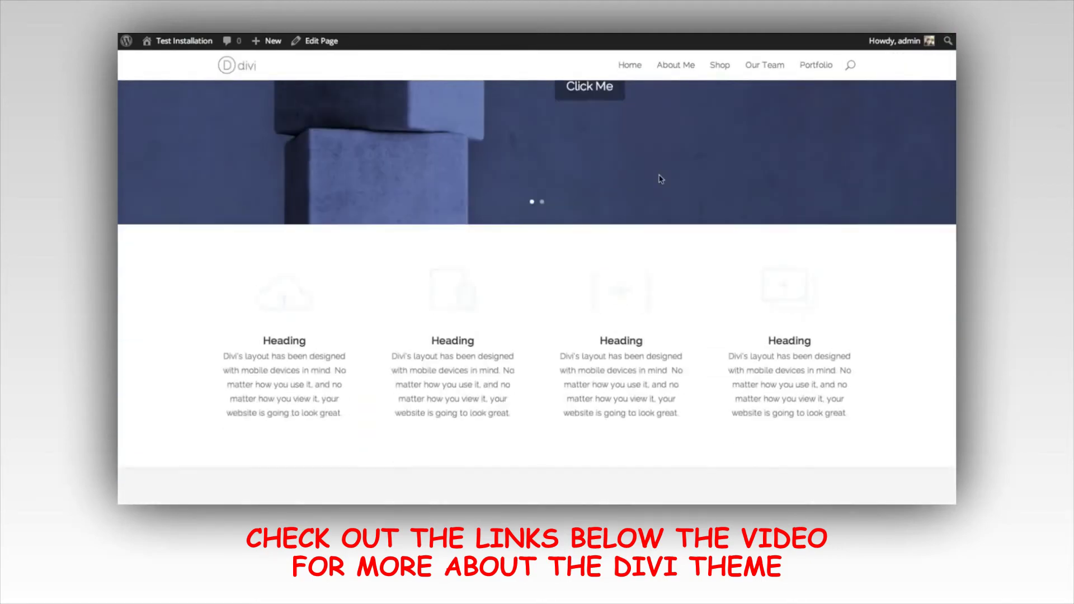
scroll(661, 178, "down", 10)
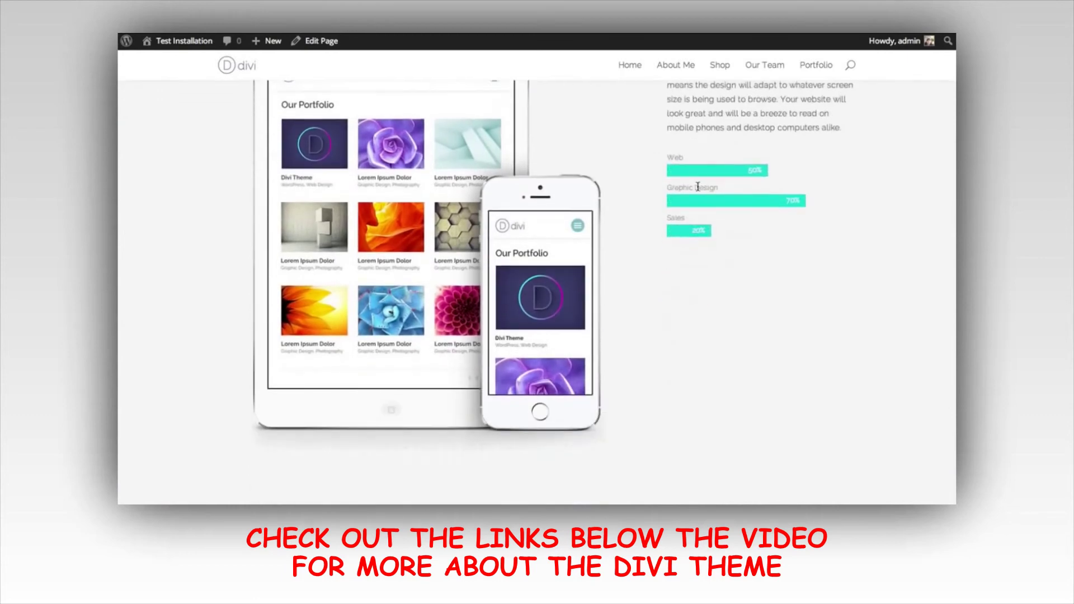
scroll(705, 196, "down", 3)
scroll(717, 210, "up", 7)
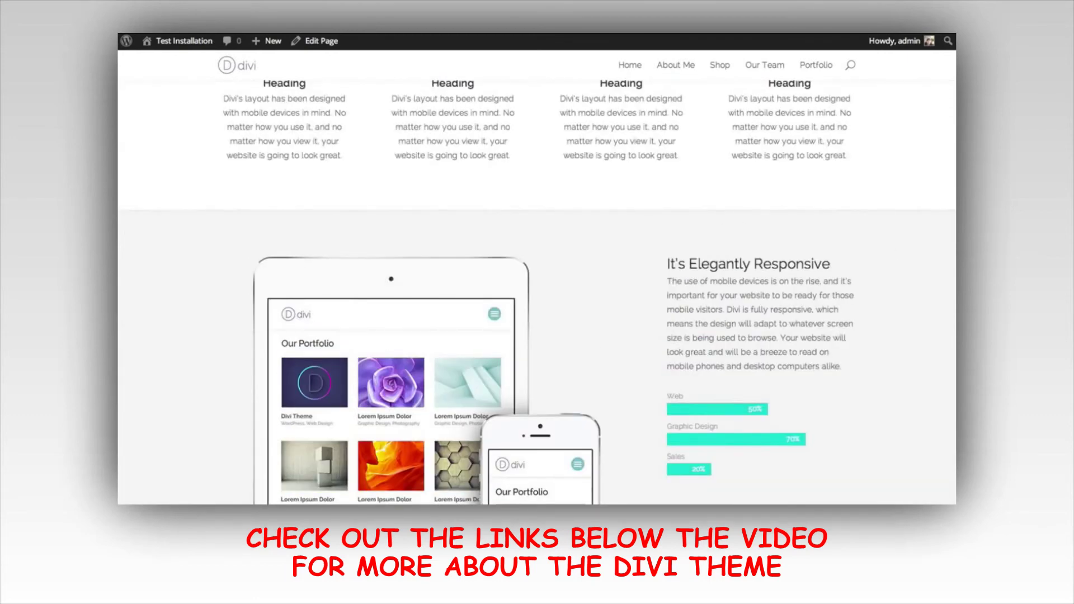
scroll(887, 259, "down", 2)
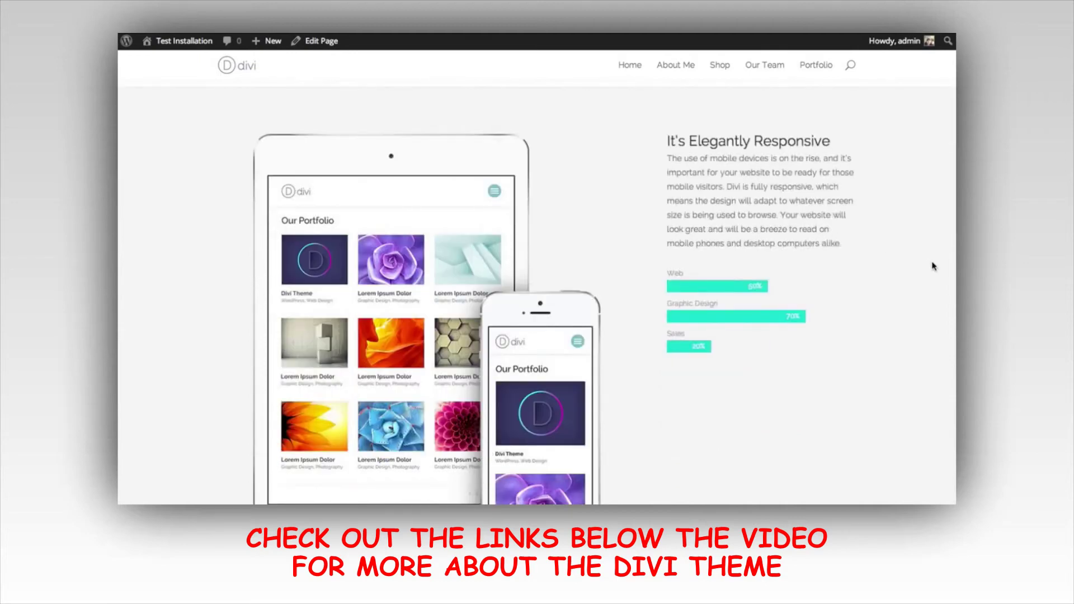
scroll(538, 291, "down", 4)
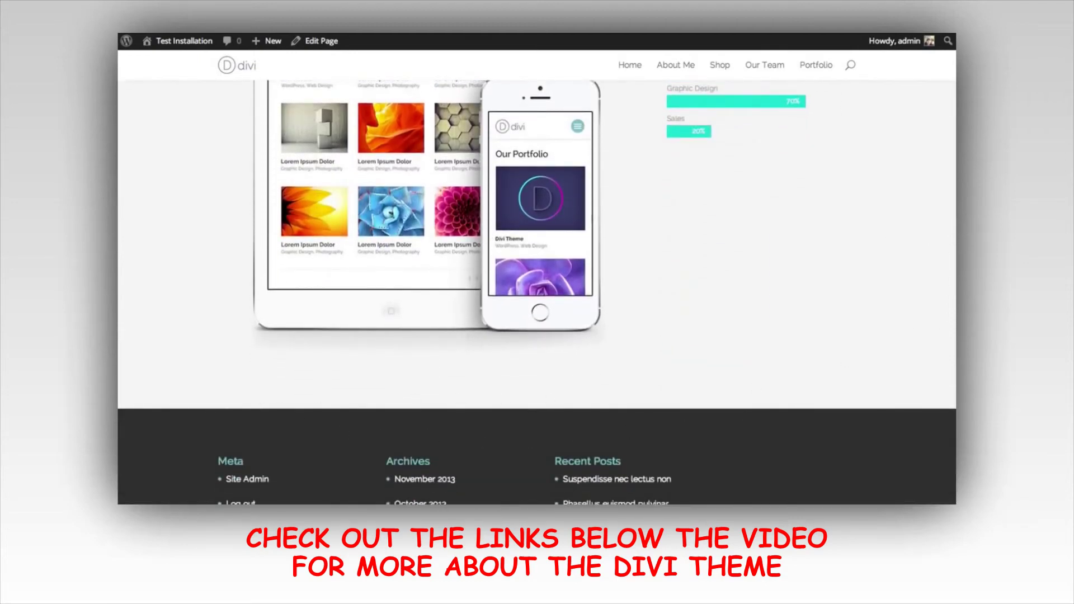
scroll(537, 268, "up", 2)
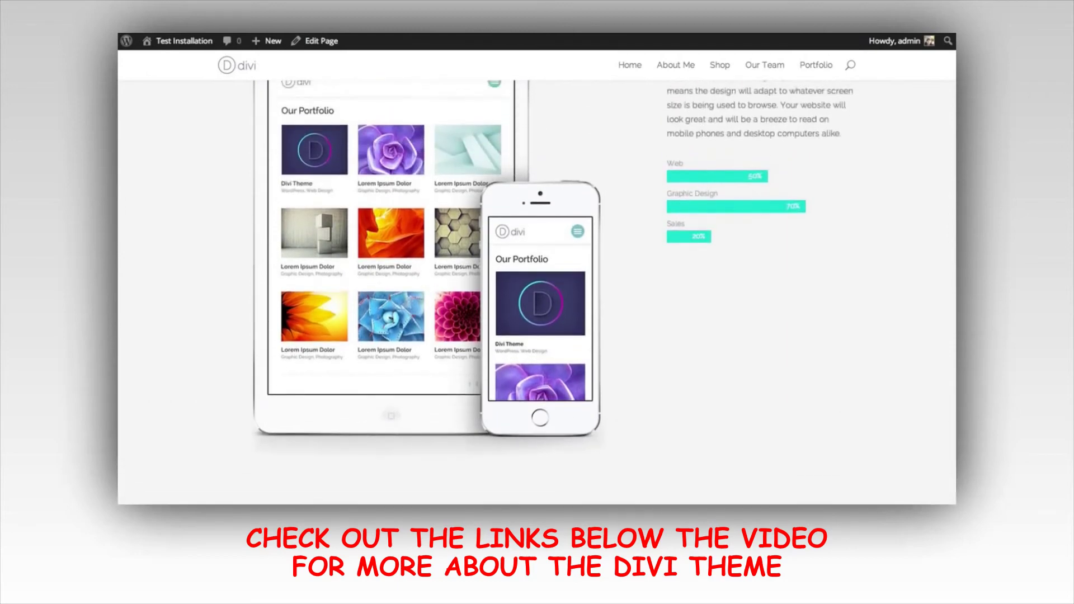
scroll(537, 291, "up", 9)
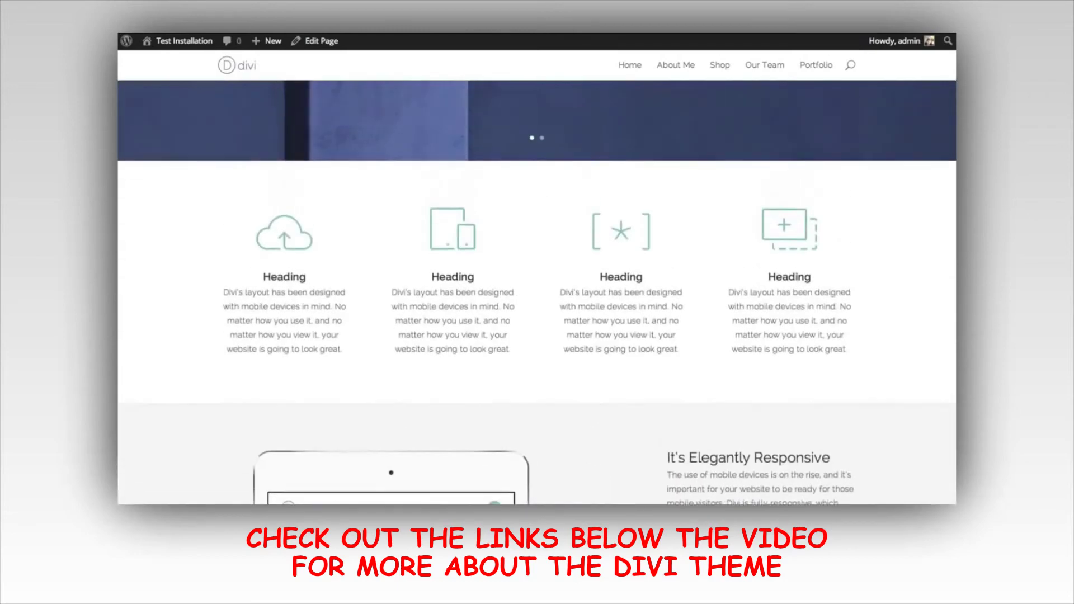
scroll(537, 291, "down", 4)
scroll(954, 266, "down", 4)
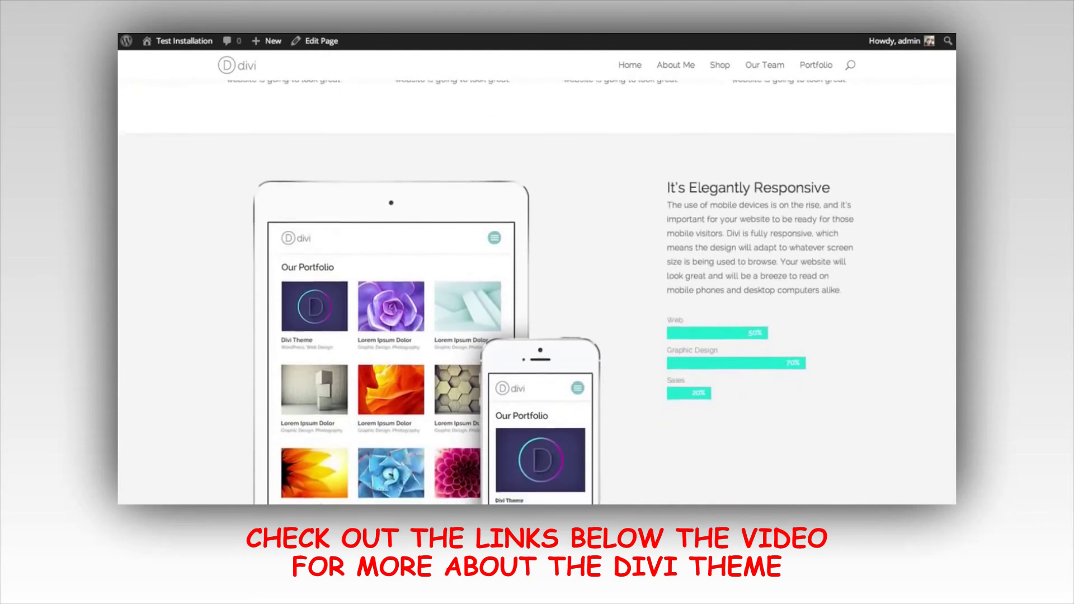
scroll(954, 266, "down", 4)
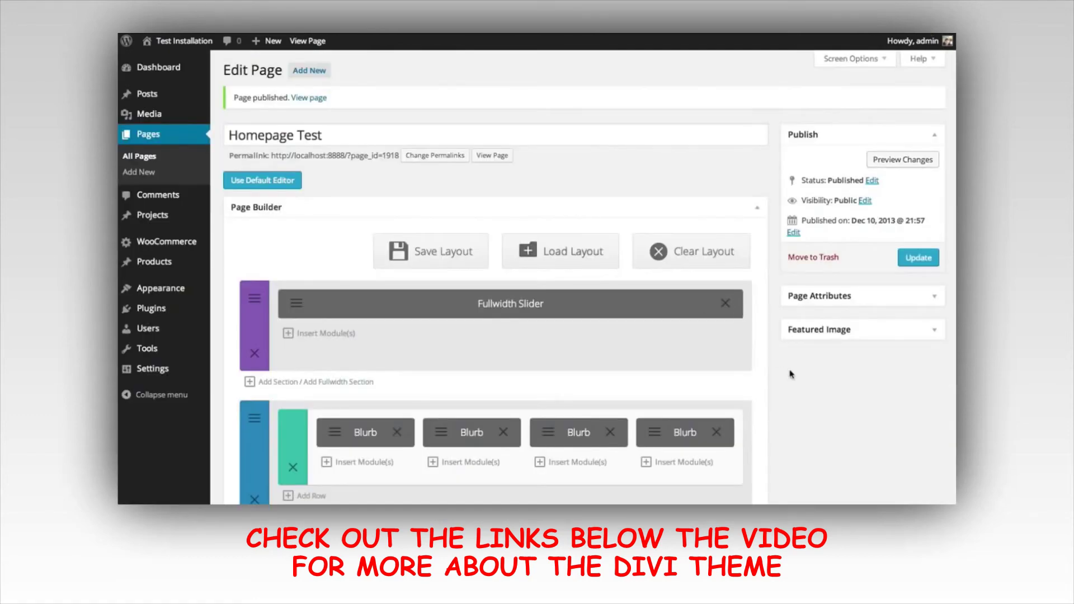
Add a new regular section below the image and counters section and give its row four 1/4 columns
scroll(796, 351, "down", 8)
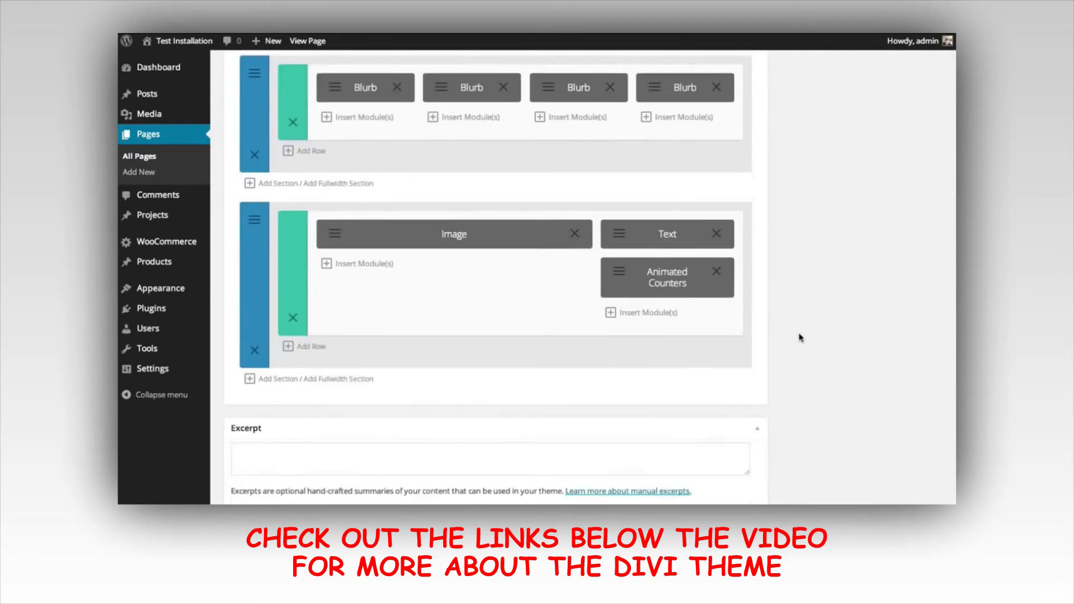
left_click(268, 342)
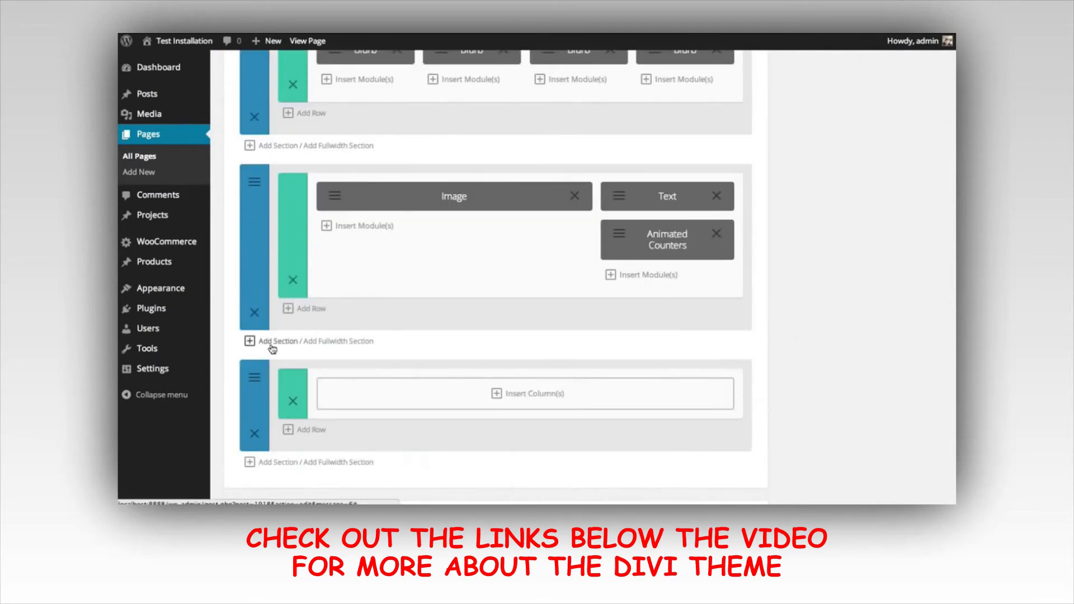
left_click(420, 401)
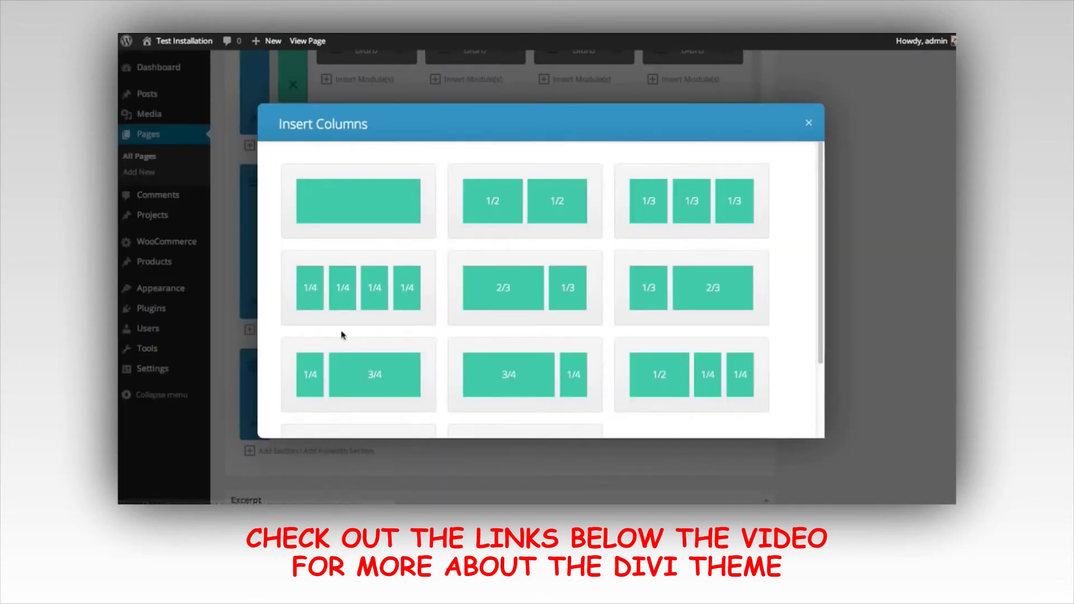
left_click(358, 284)
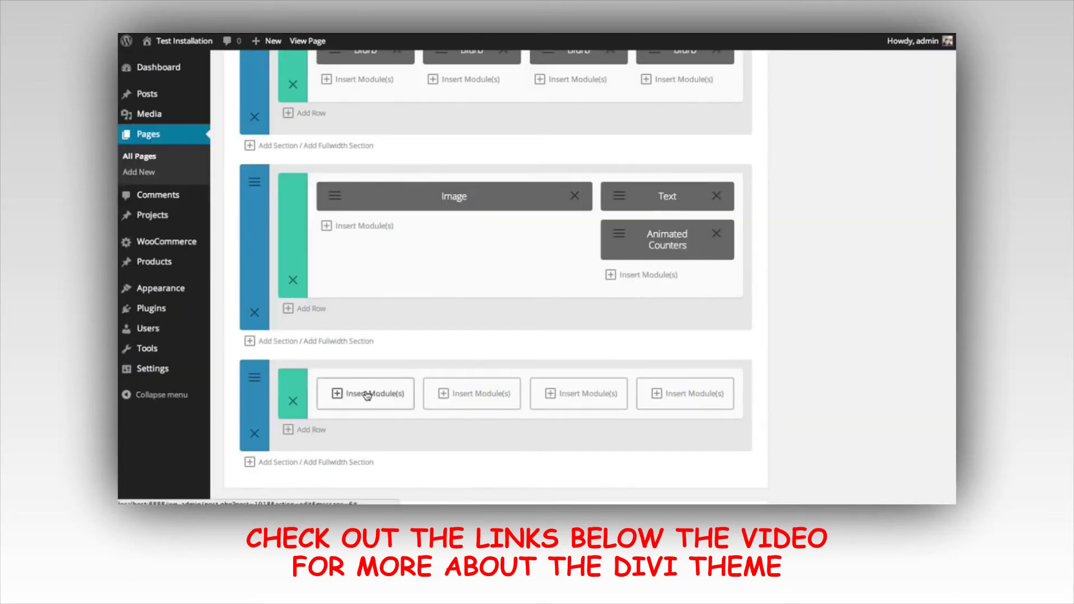
Insert an Image module with the WPML logo (logo-41.jpg) in the new row's first column and save it
left_click(392, 402)
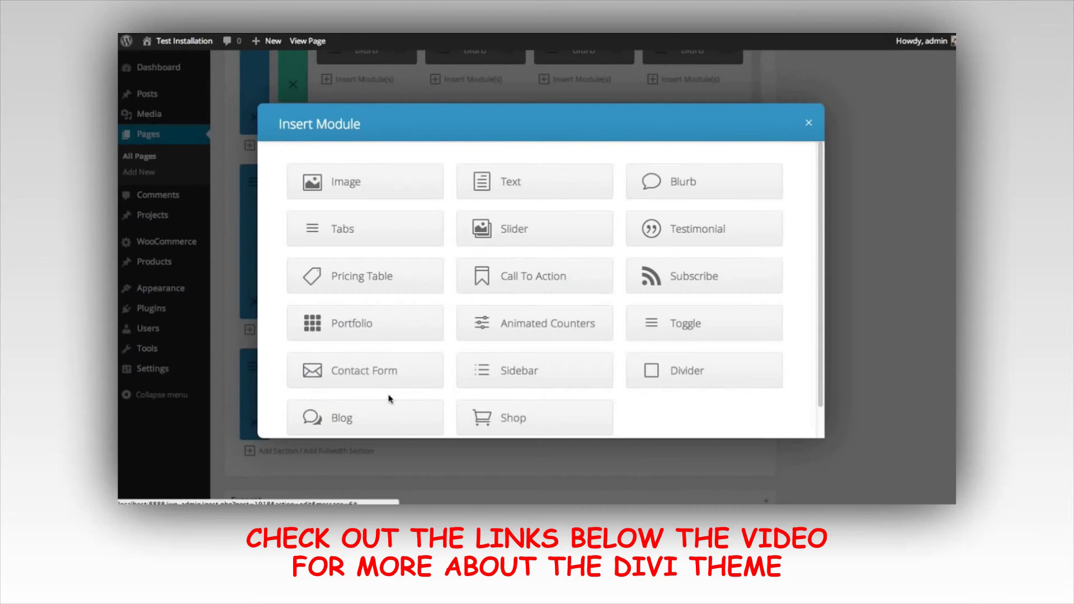
left_click(375, 187)
left_click(628, 175)
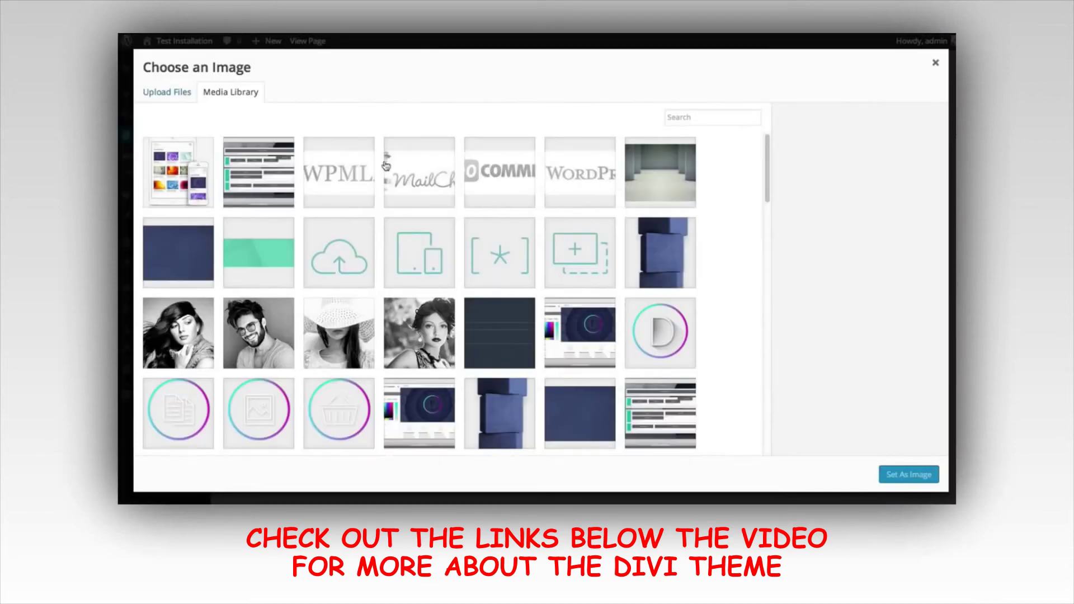
left_click(350, 171)
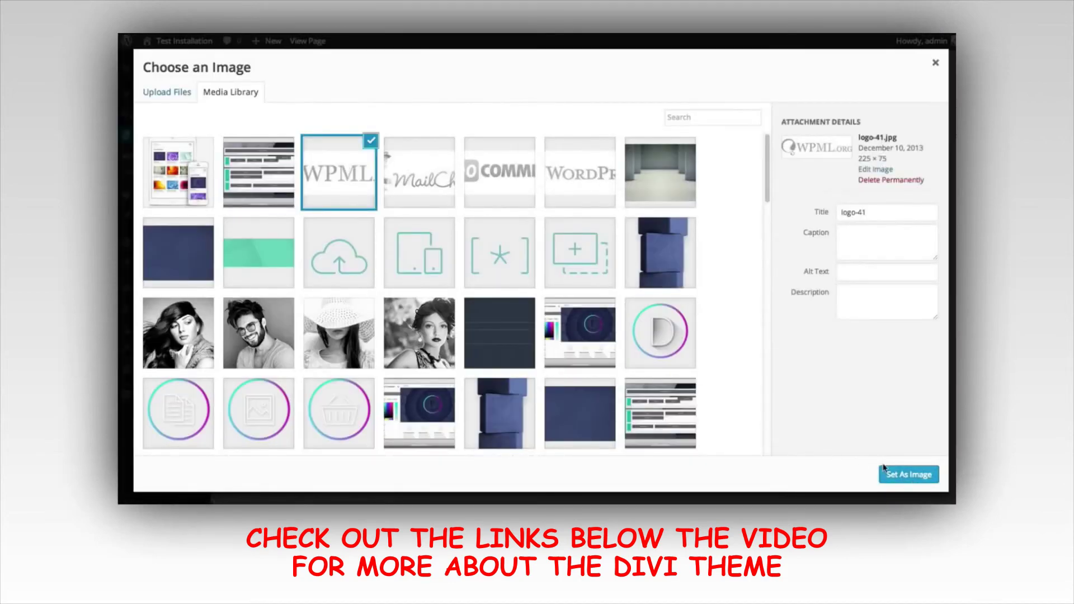
left_click(907, 474)
left_click(797, 421)
Insert an Image module with the MailChimp logo (logo-21.jpg) in the row's second column and save it
left_click(479, 393)
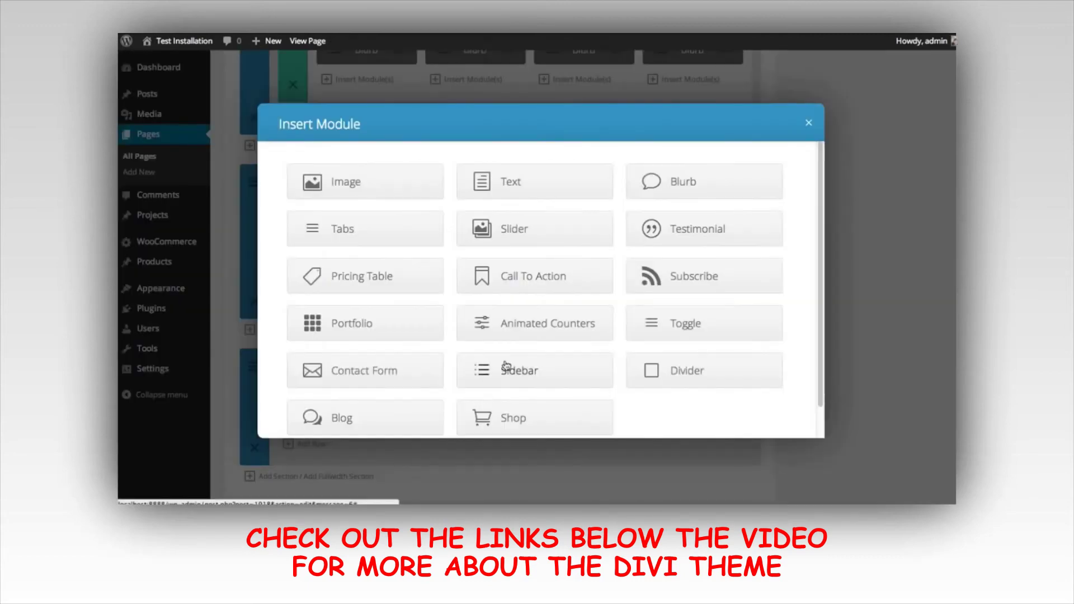
left_click(347, 186)
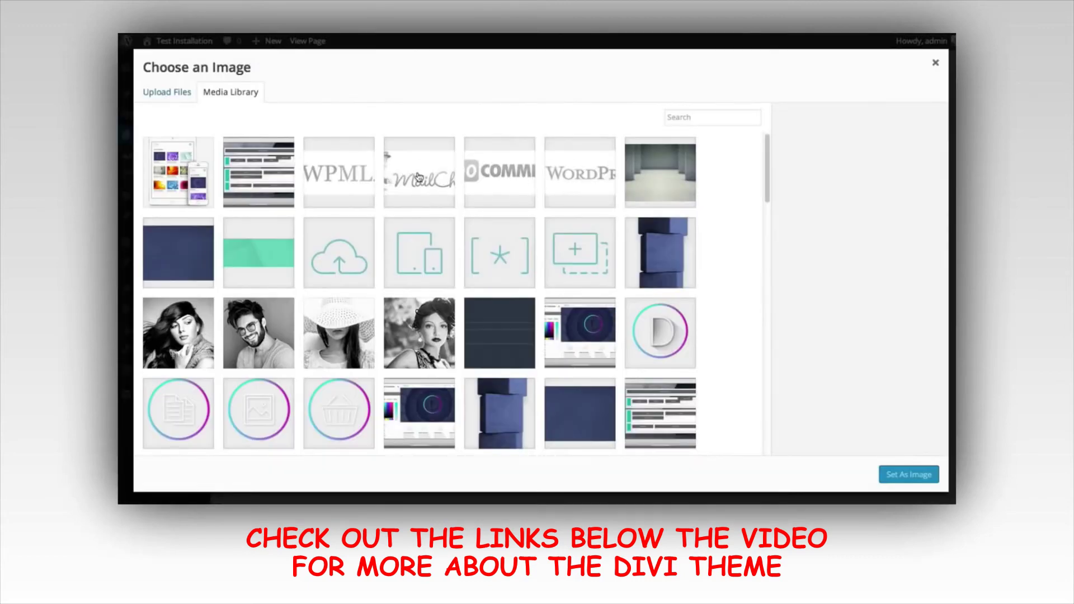
left_click(418, 176)
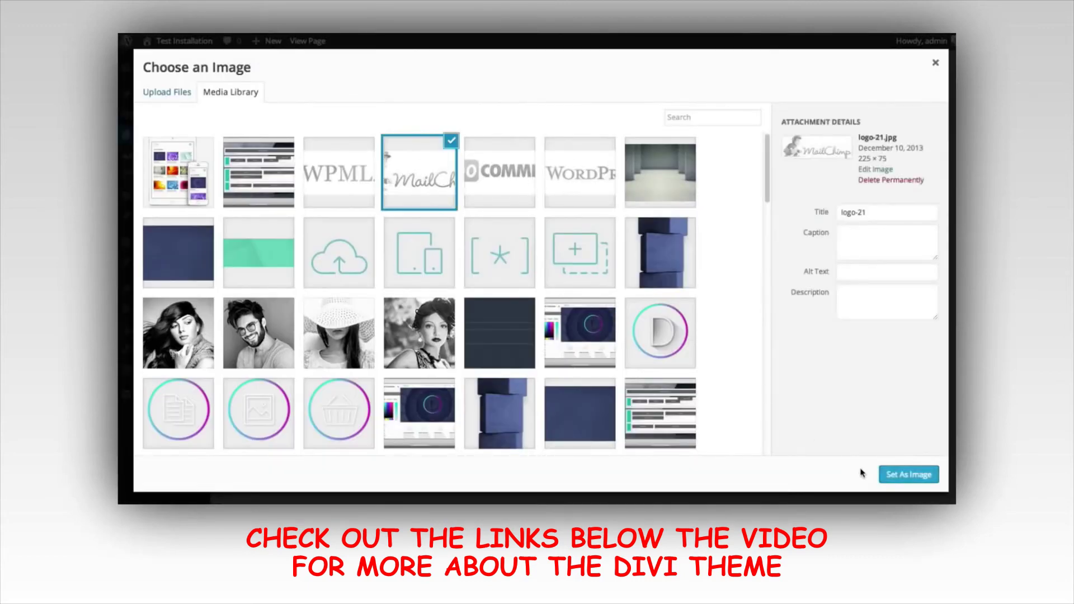
left_click(893, 474)
left_click(799, 420)
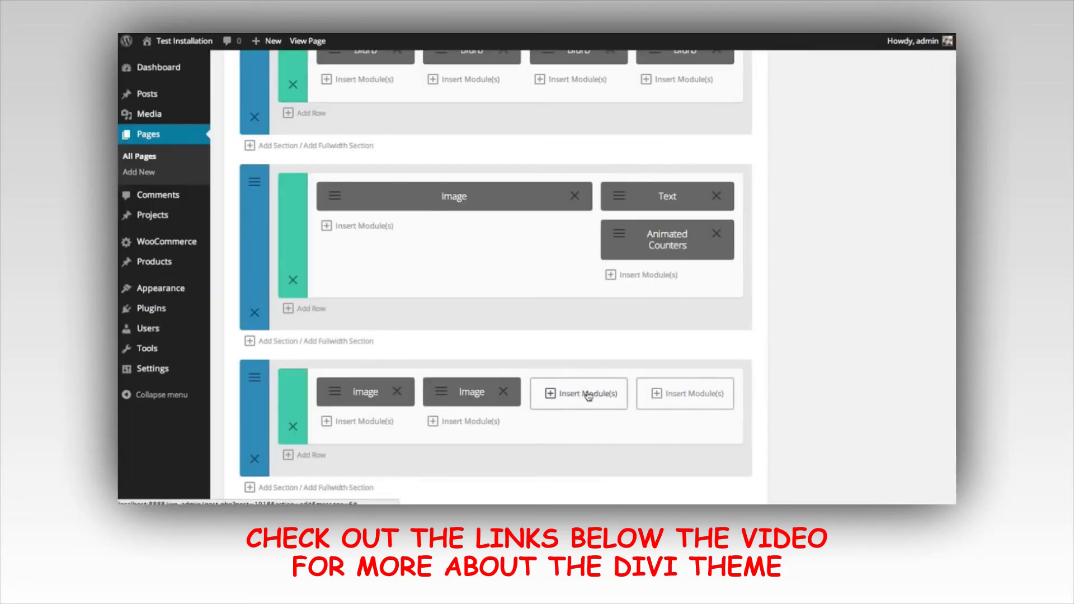
Insert an Image module with the WooCommerce logo (logo-32.jpg) in the row's third column and save it
left_click(610, 398)
left_click(399, 185)
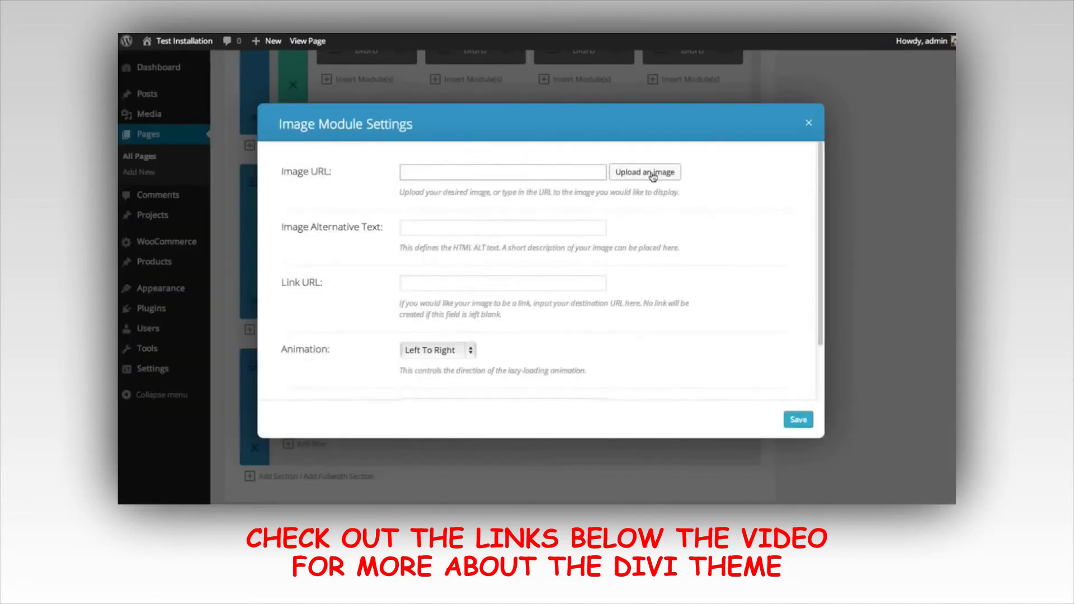
left_click(645, 172)
left_click(500, 178)
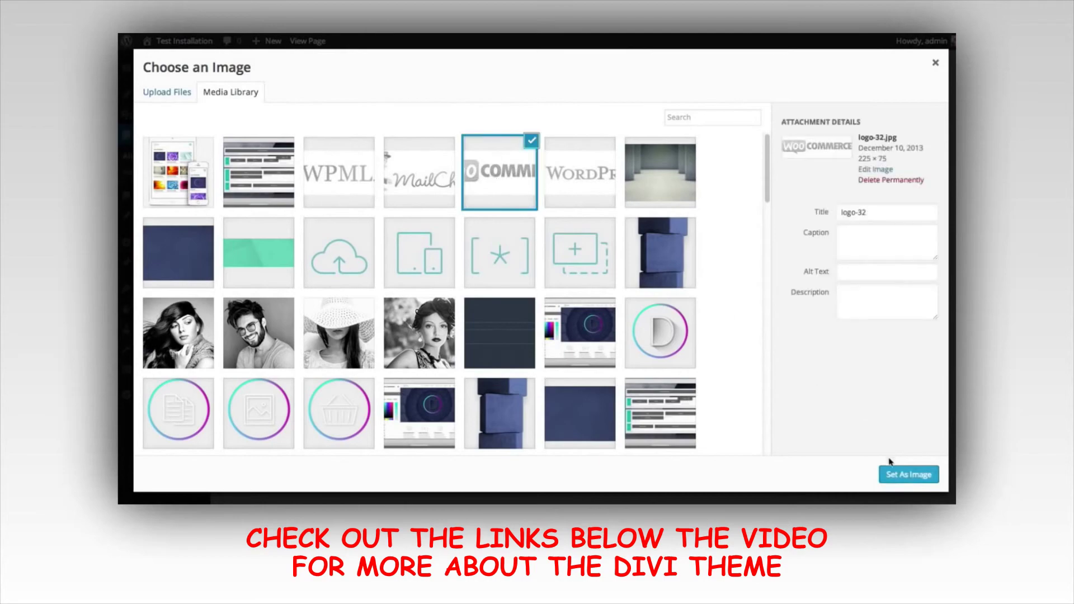
left_click(893, 473)
left_click(790, 420)
Insert an Image module with the WordPress logo in the row's fourth column and save it
left_click(683, 391)
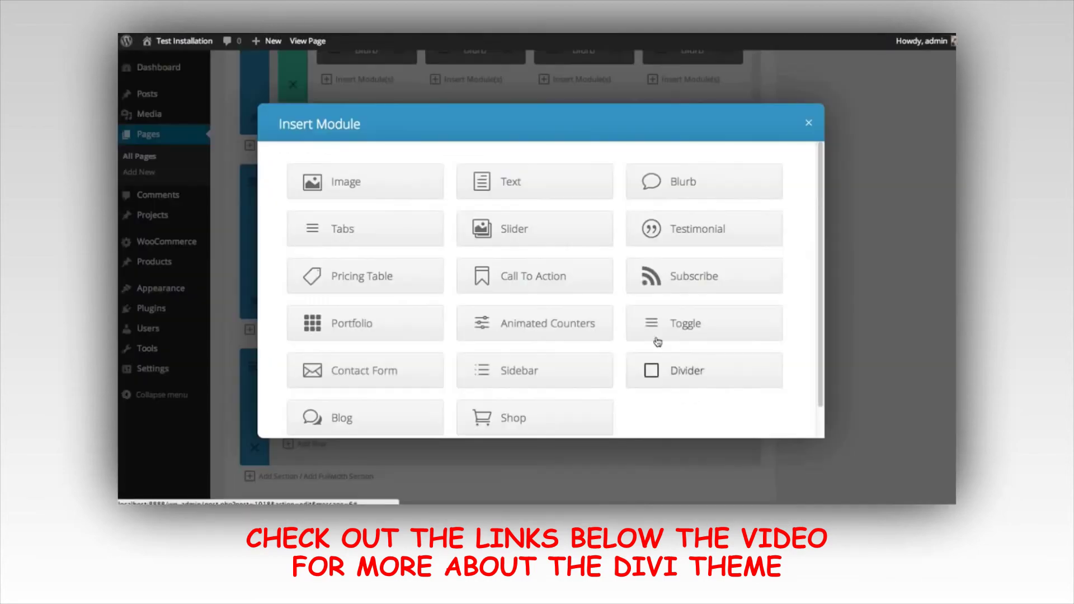
left_click(311, 182)
left_click(644, 172)
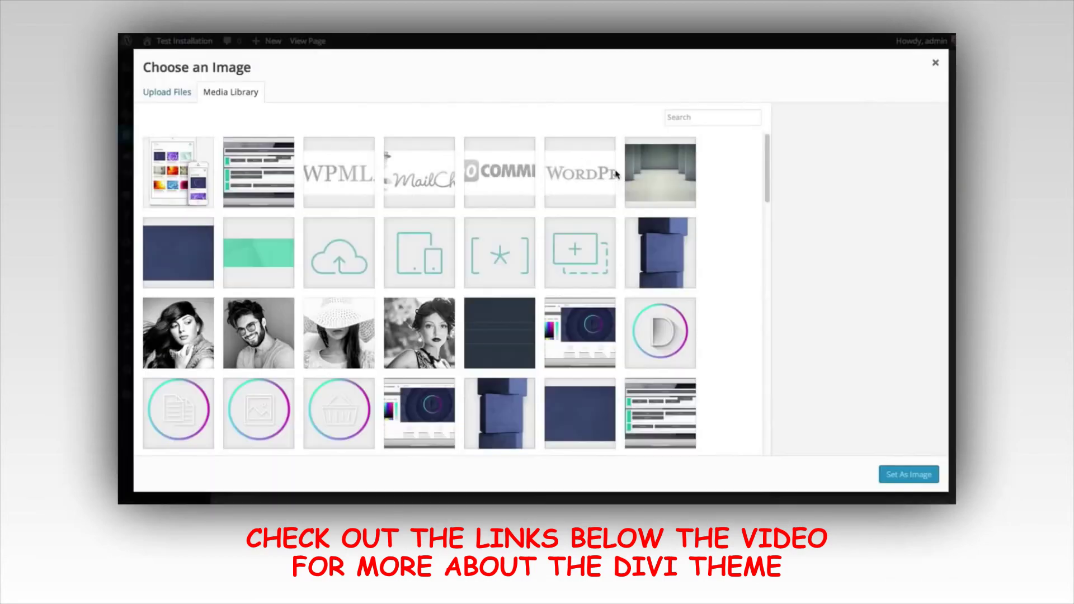
left_click(581, 172)
left_click(907, 475)
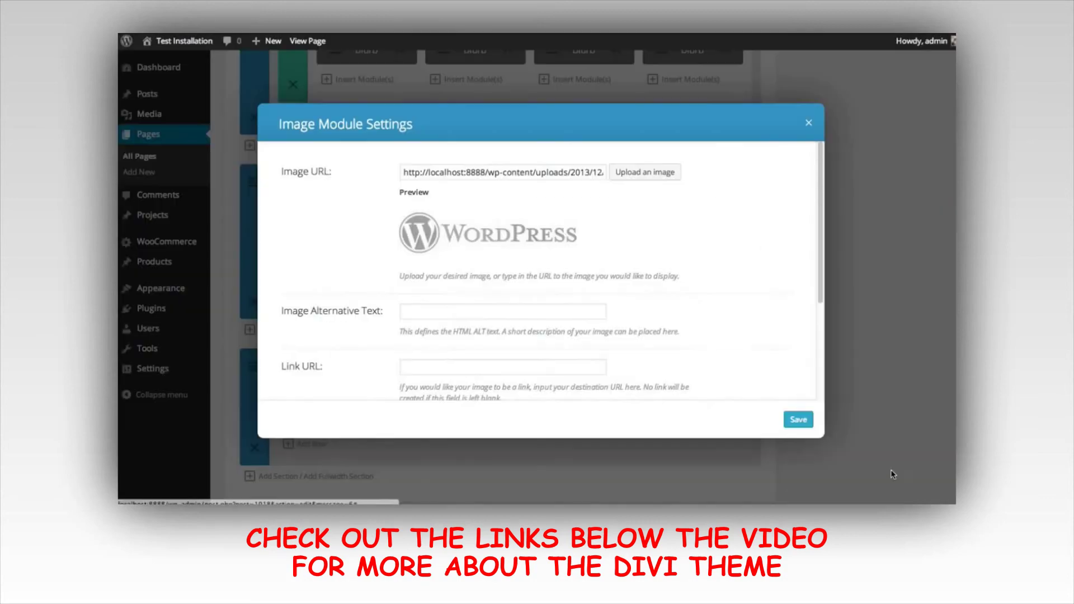
left_click(796, 418)
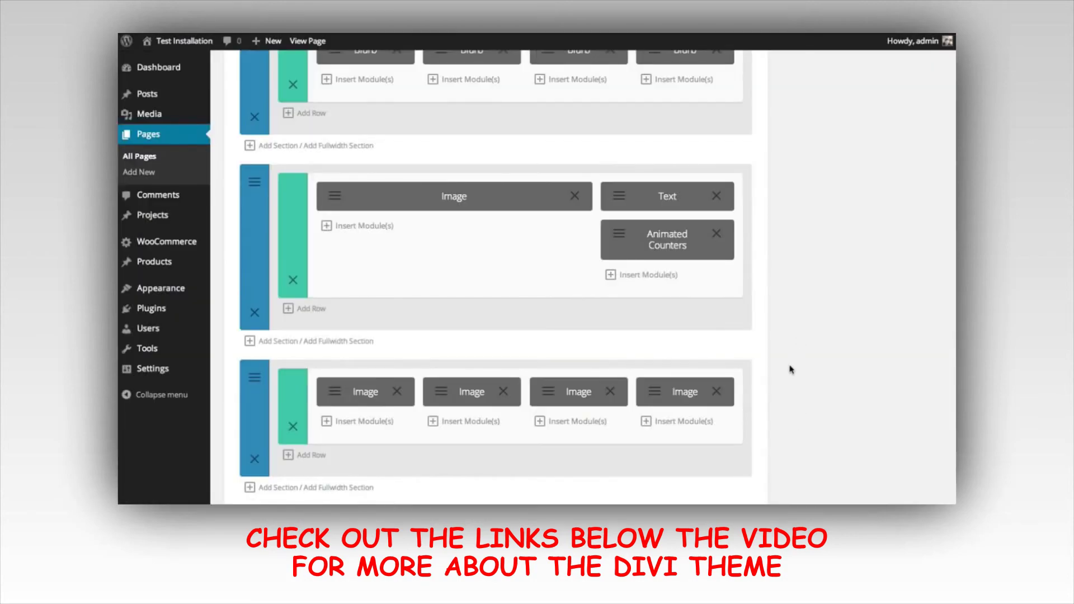
Examine the homepage preview from the slider and blurbs down to the counters section and the logo row
scroll(804, 362, "up", 4)
scroll(804, 364, "down", 9)
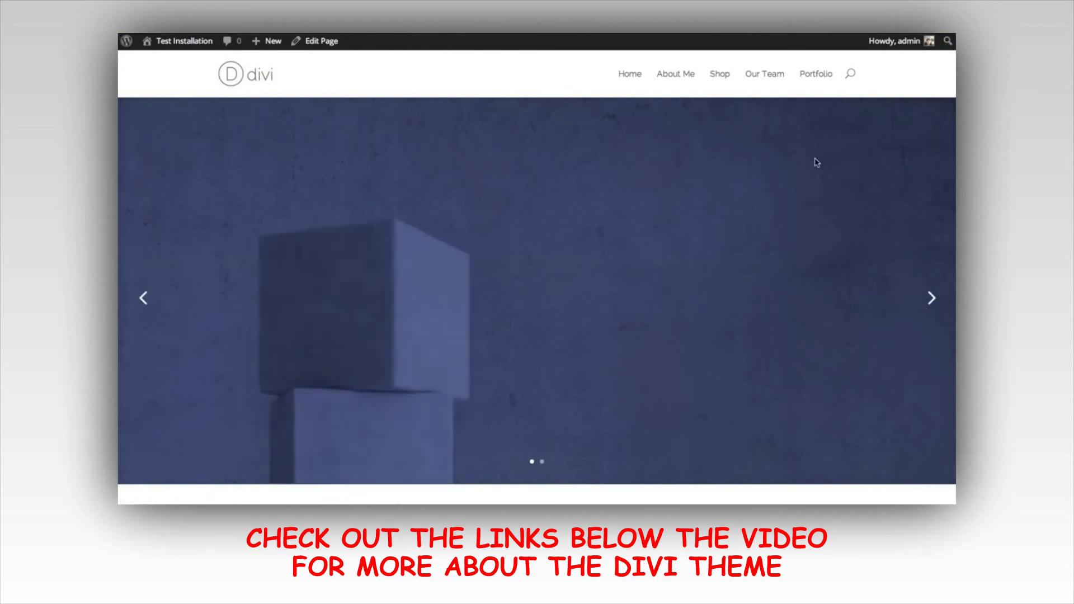
scroll(794, 159, "down", 2)
scroll(794, 159, "down", 10)
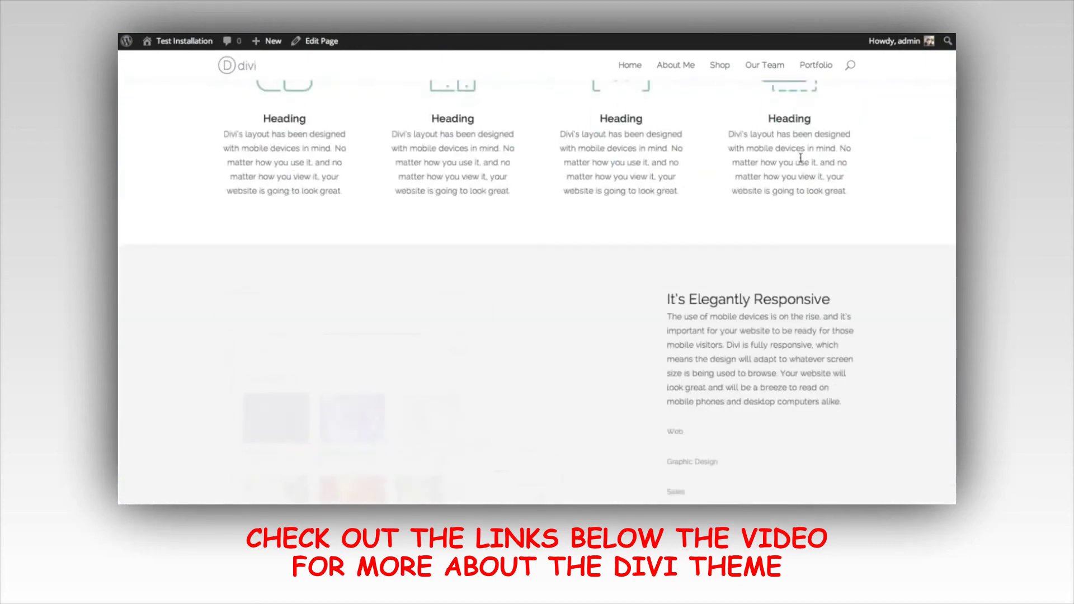
scroll(704, 224, "up", 2)
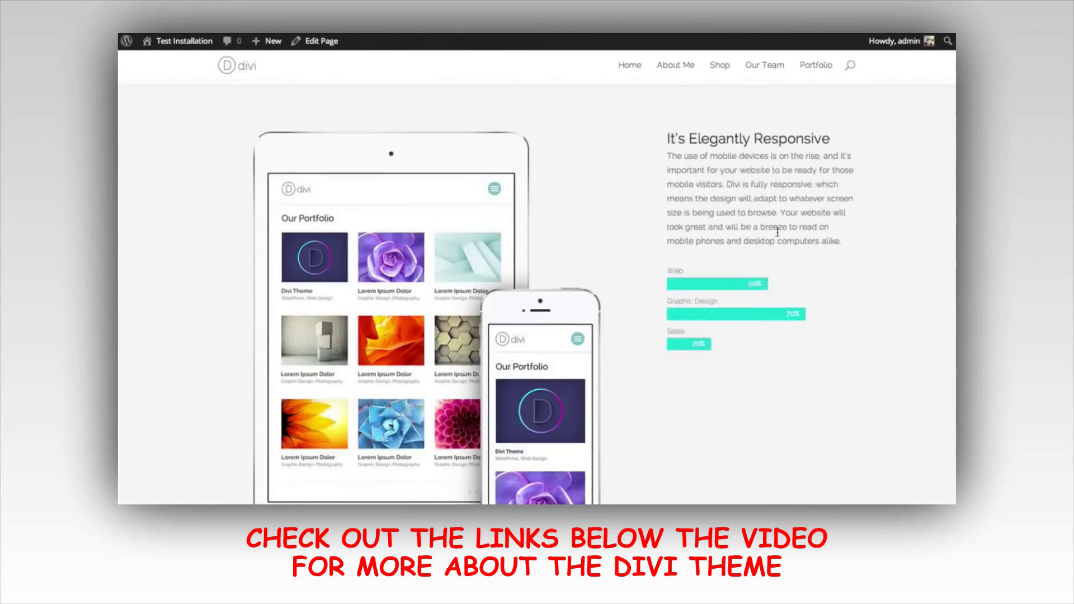
scroll(734, 238, "down", 6)
scroll(392, 322, "down", 1)
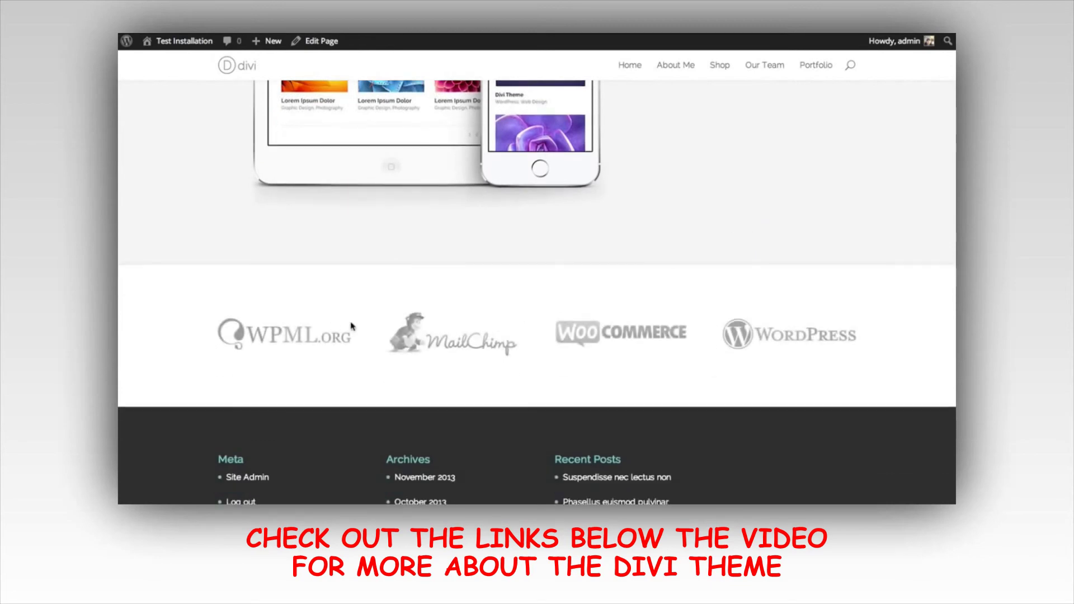
scroll(728, 336, "up", 15)
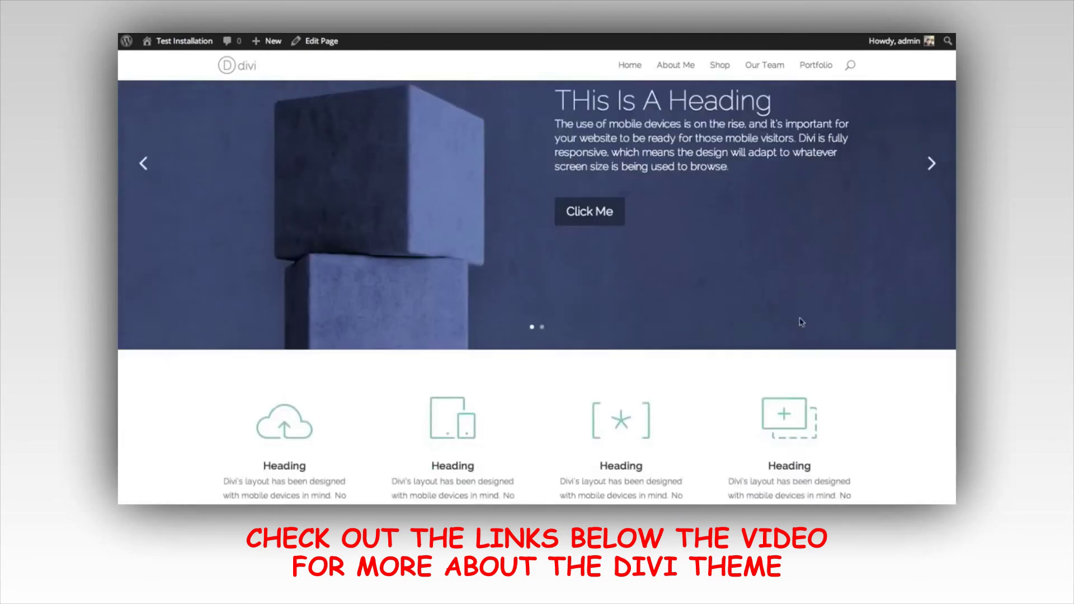
scroll(801, 316, "down", 16)
scroll(809, 314, "up", 2)
scroll(349, 87, "down", 2)
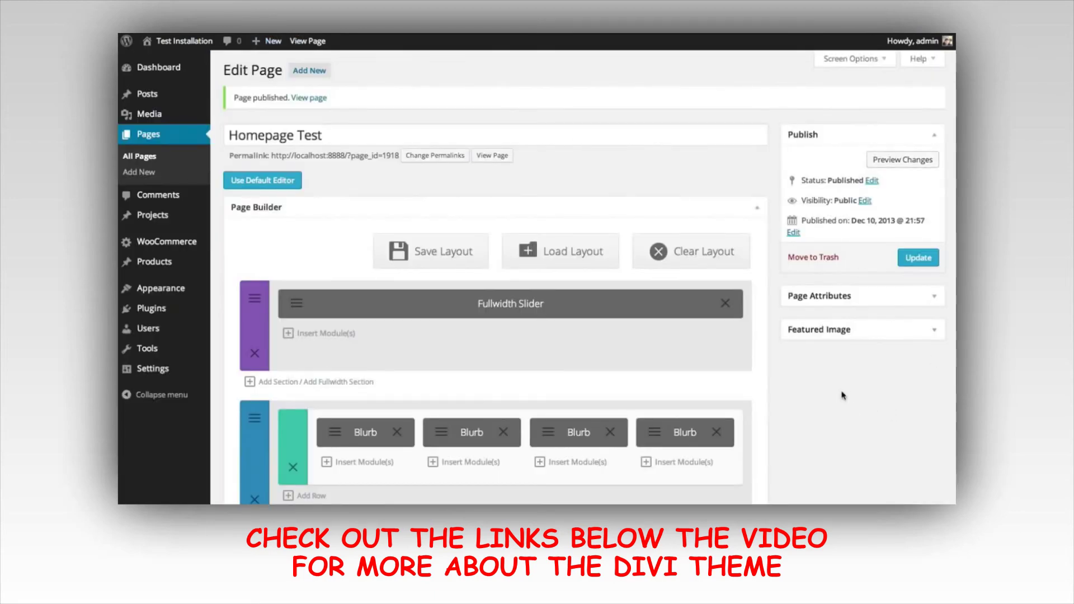
Add a regular section below the logo section, set jpeg.jpg as its background image and save the section settings
scroll(843, 395, "down", 9)
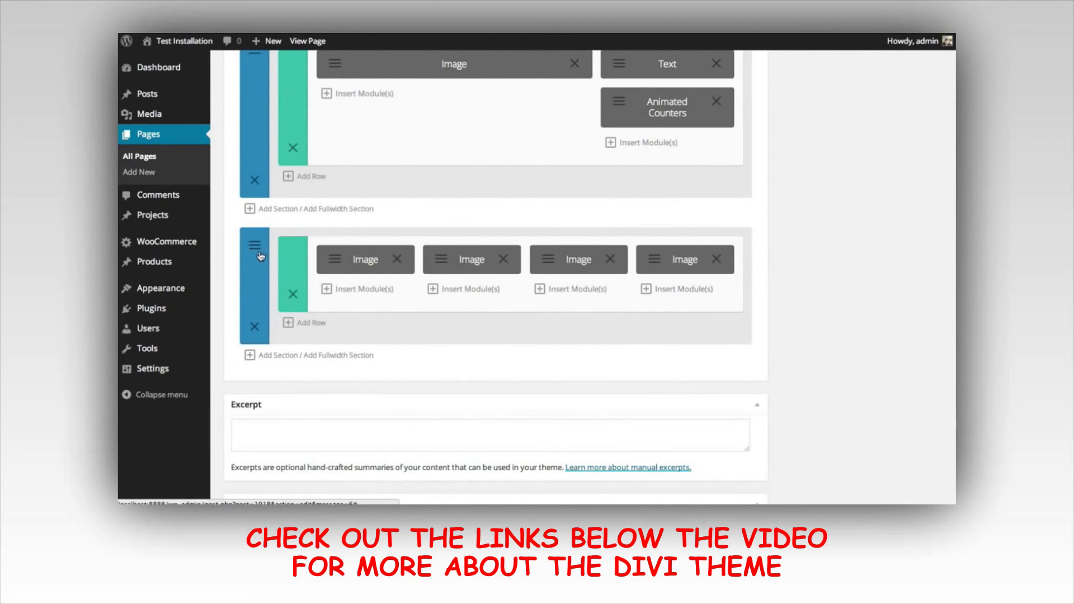
left_click(279, 356)
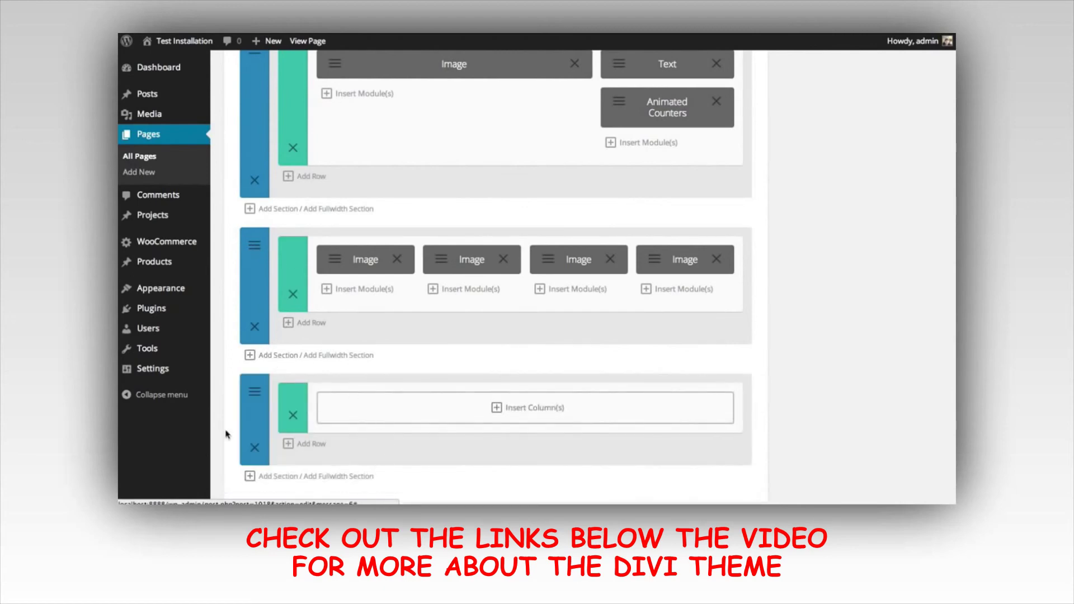
left_click(255, 397)
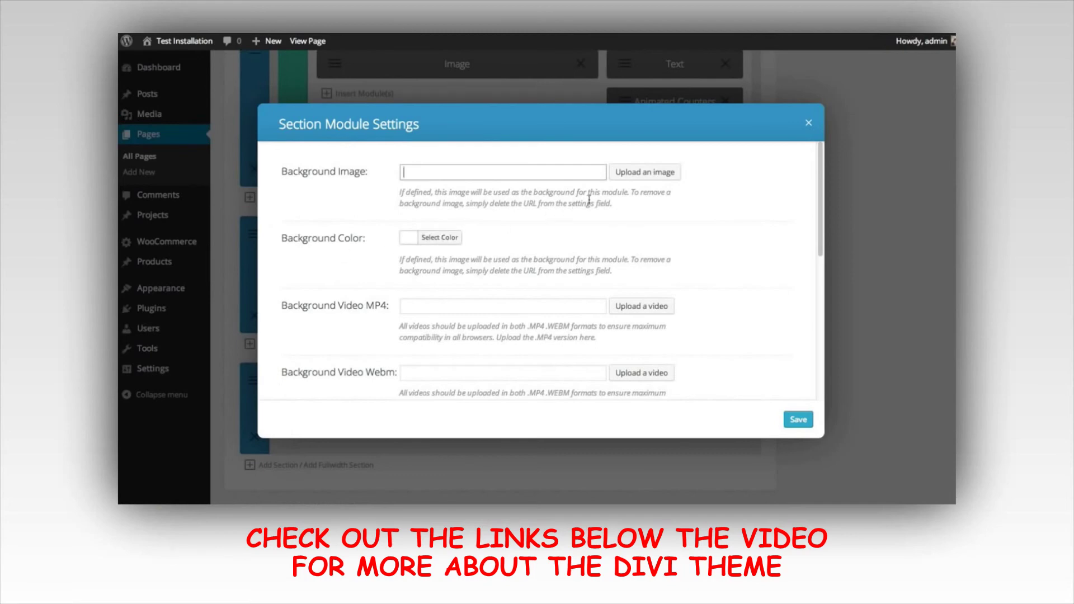
left_click(627, 173)
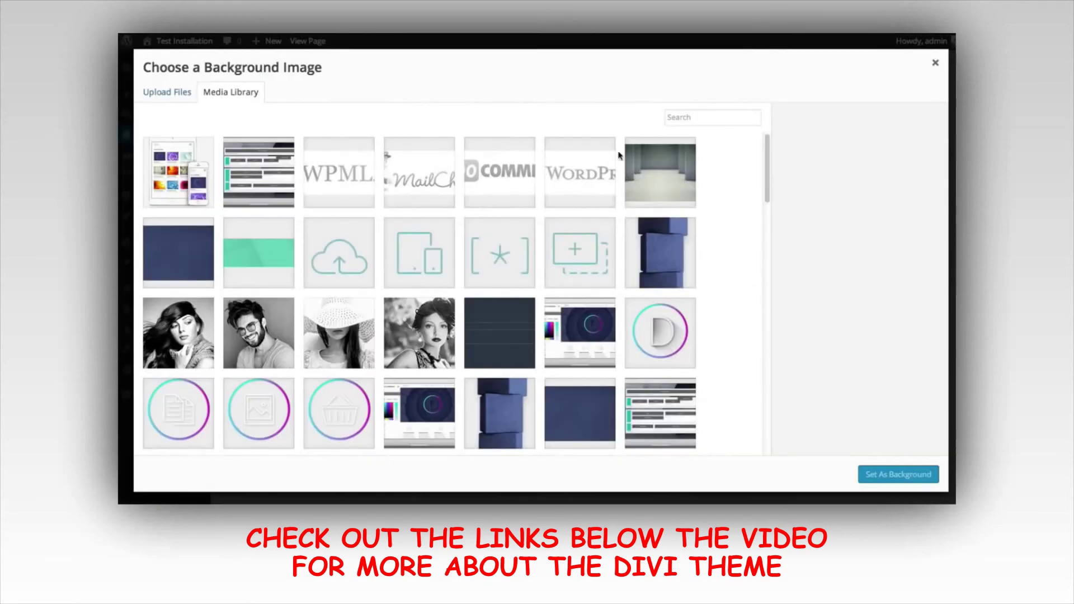
left_click(662, 175)
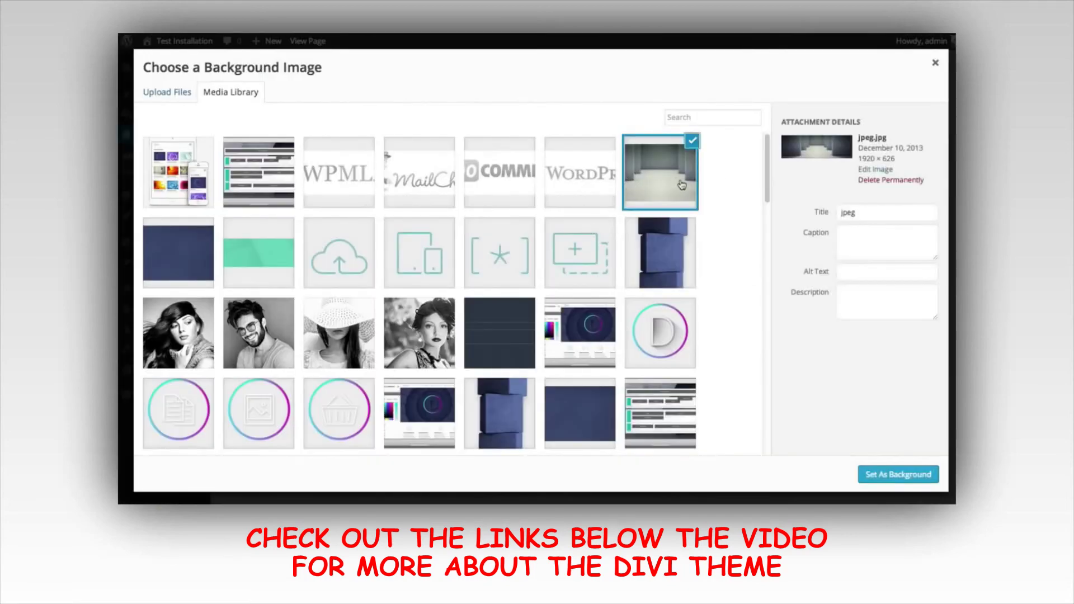
left_click(899, 475)
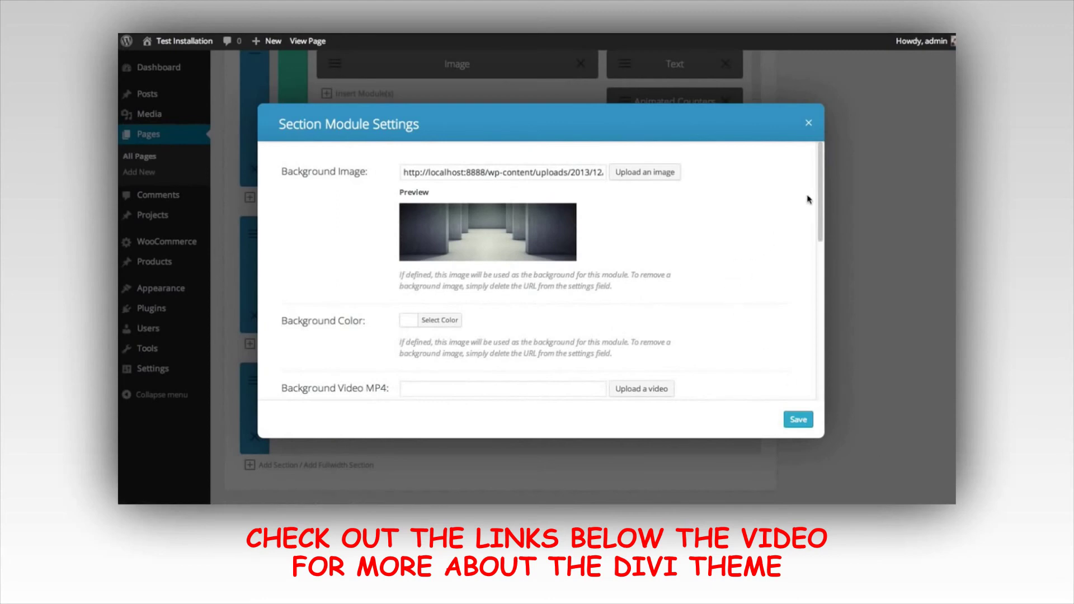
left_click_drag(822, 179, 806, 158)
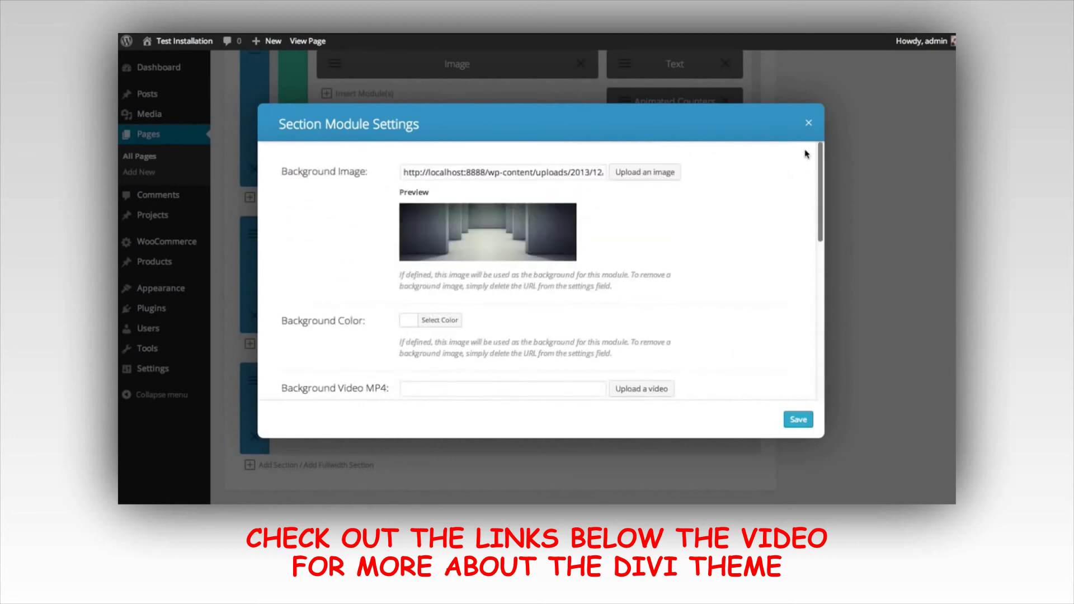
left_click(798, 421)
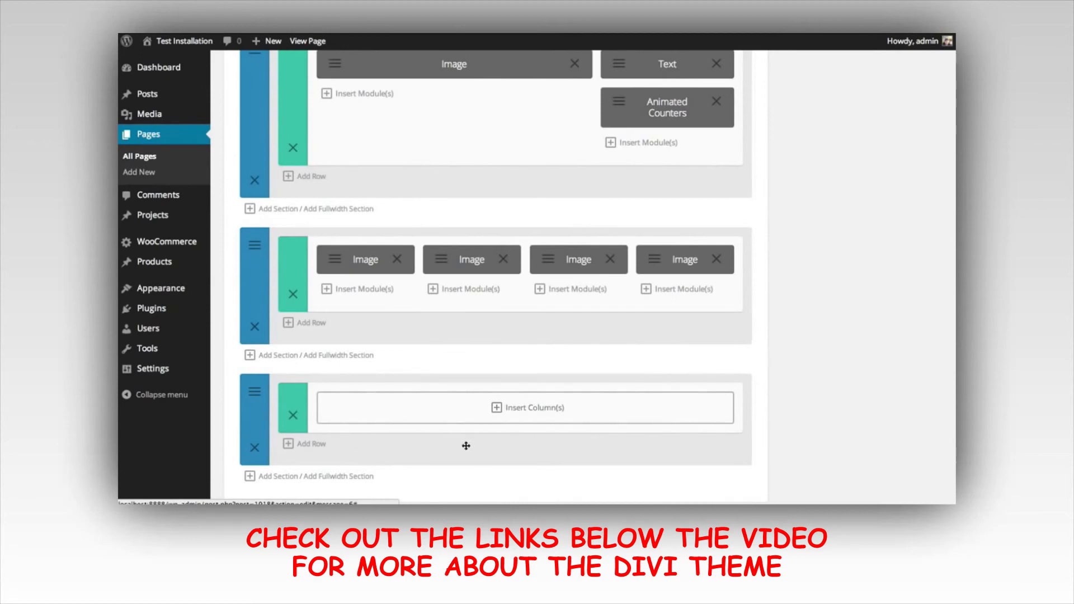
Insert a single full-width column with a Text module reading "With Our Most Advanced Page Builder Yet." followed by the paragraph about Divi building truly dynamic pages
left_click(414, 418)
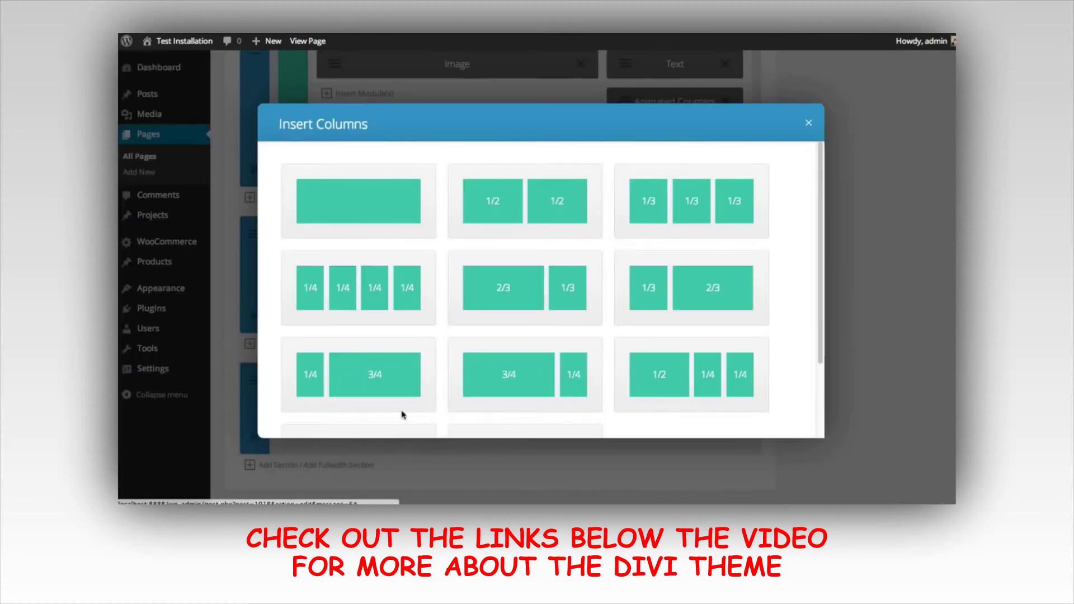
left_click(352, 194)
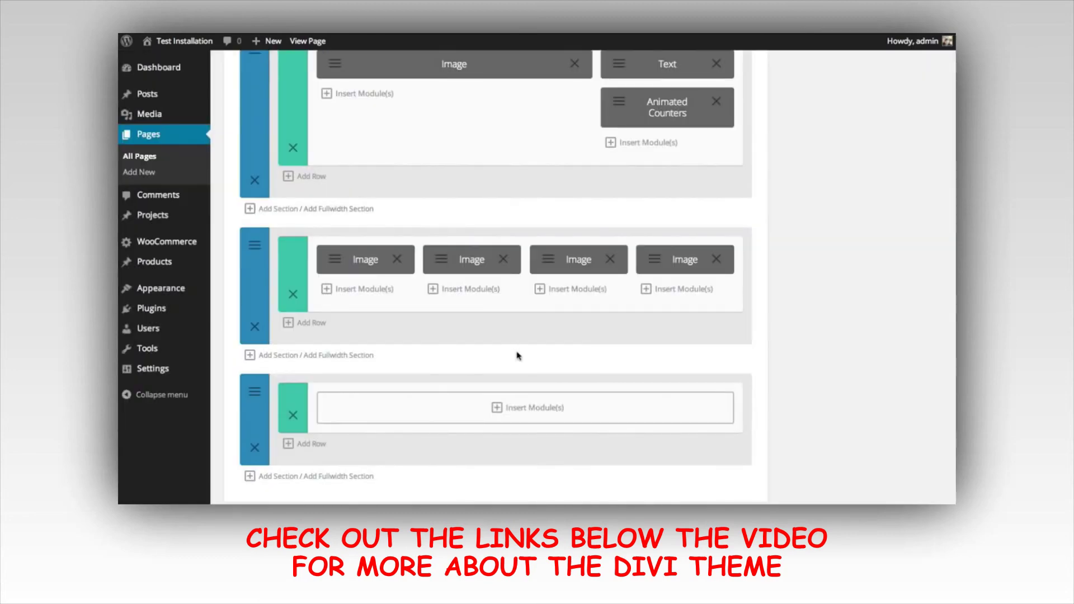
left_click(509, 408)
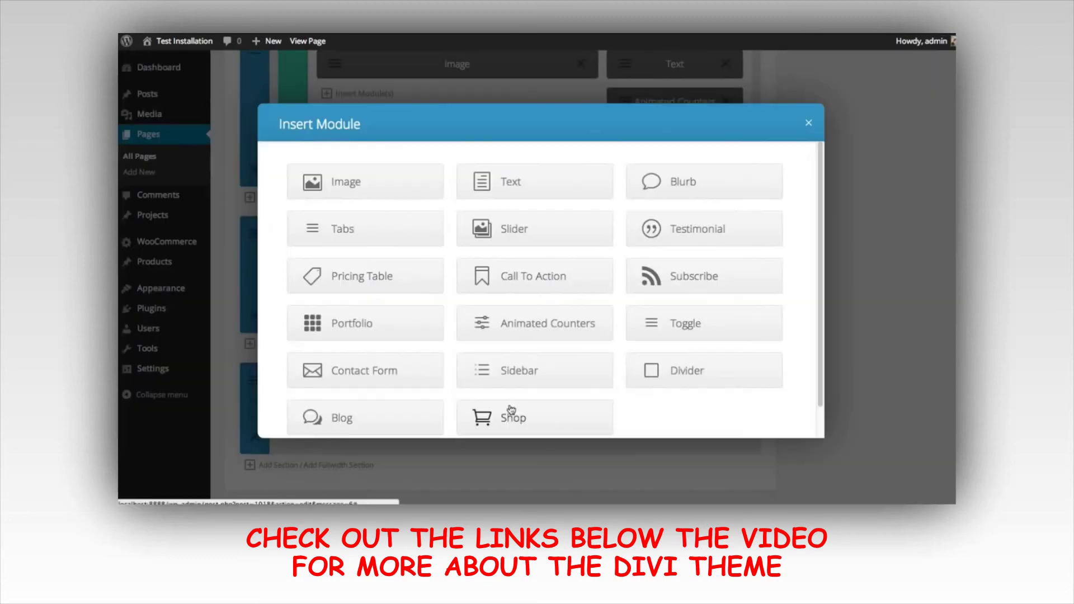
left_click(520, 190)
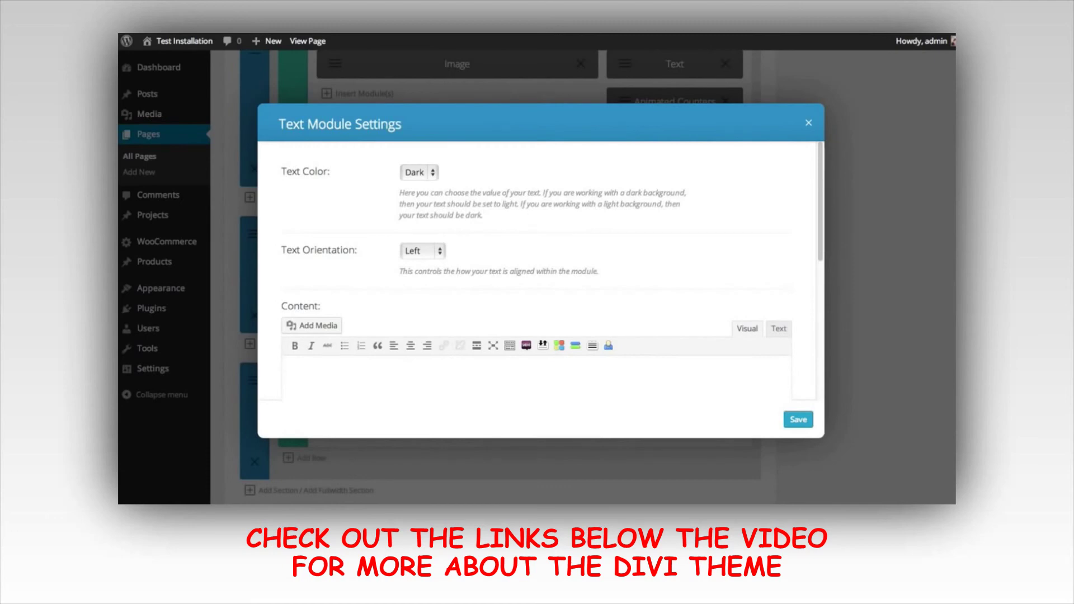
left_click(559, 387)
type("With Our Most Advanced Page Builder Yet. Divi will change the way you build websites, forever. The builder makes it possible to build truly dynamic pages.")
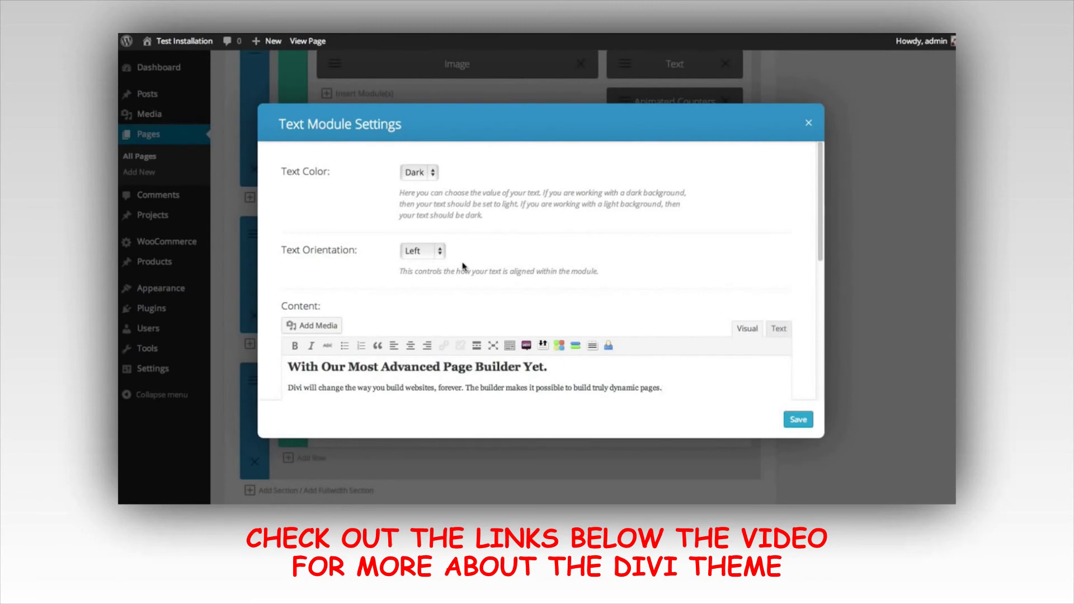
Set the Text module's text color to Light, choose its text orientation and save the module
left_click(412, 169)
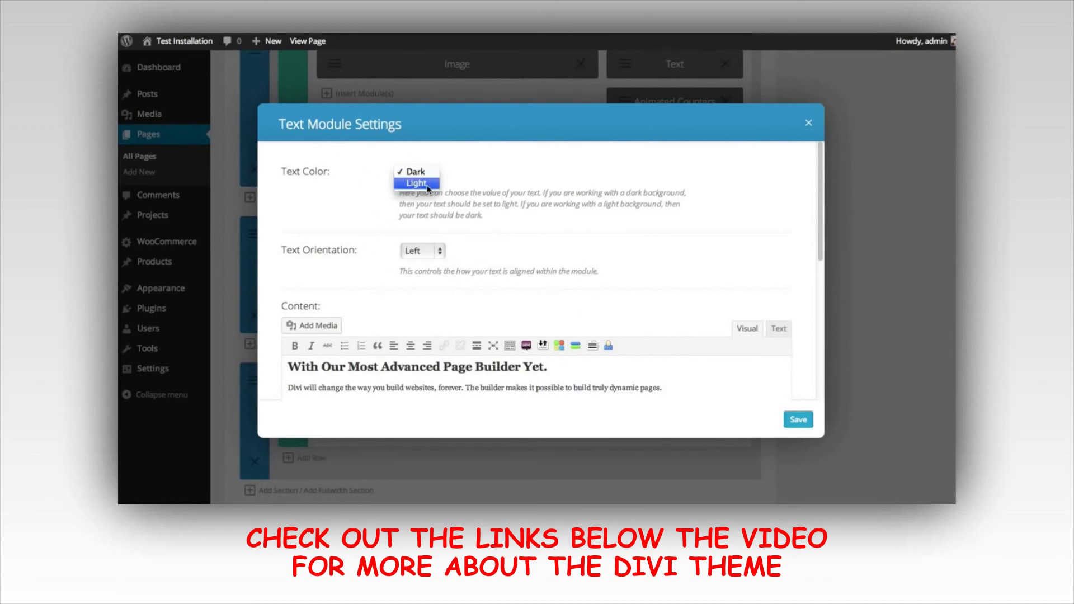
left_click(416, 186)
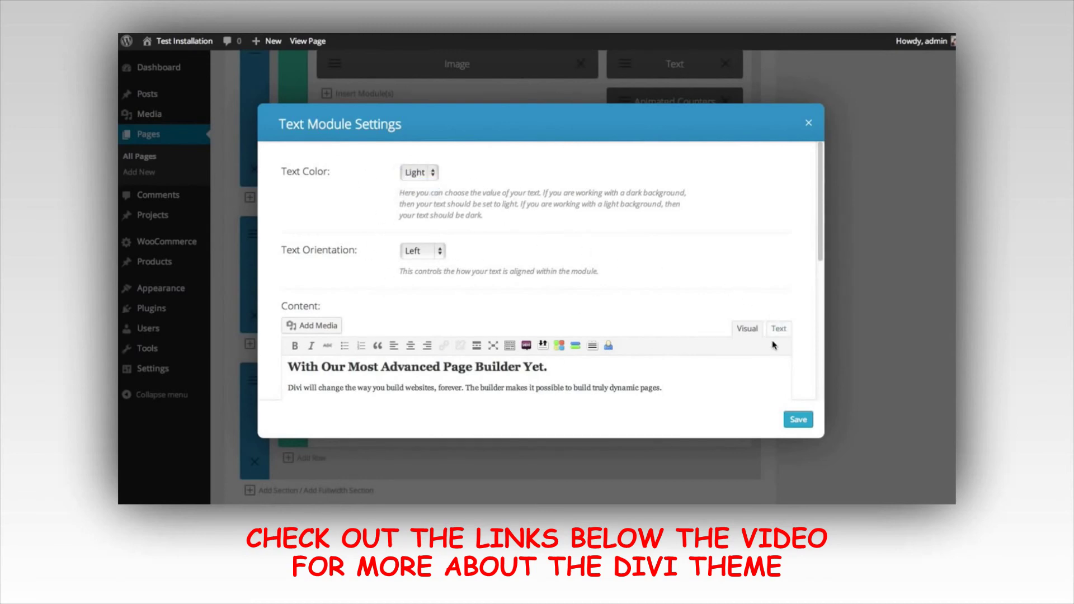
left_click(431, 253)
key("Return")
left_click(799, 420)
Insert an Image module under the Text module using the laptop picture macbook-air2-stone-minified1.png from the media library
scroll(815, 399, "down", 2)
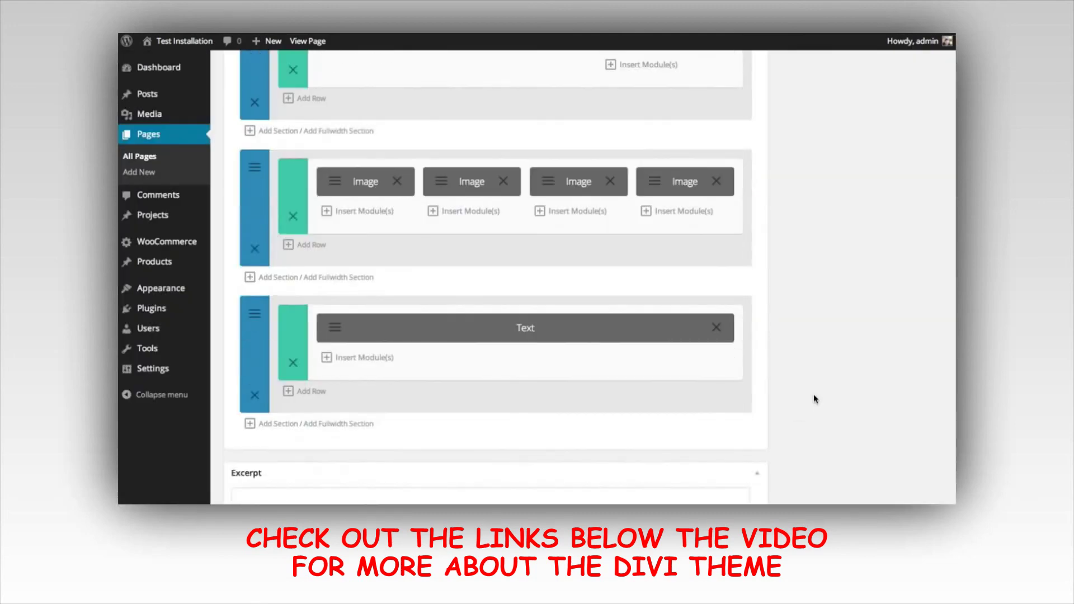
left_click(378, 363)
left_click(365, 192)
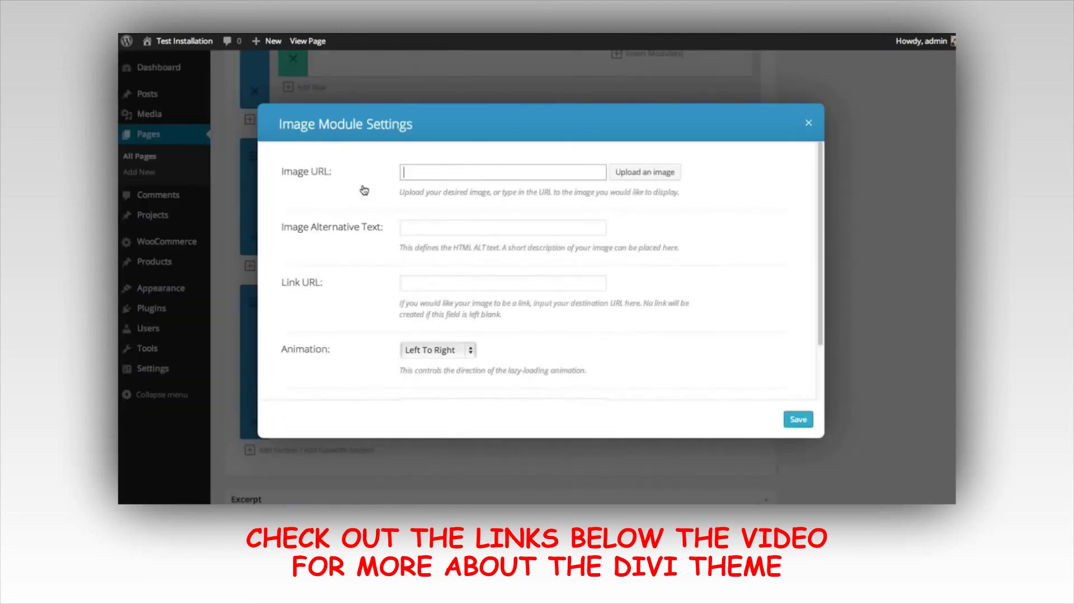
left_click(646, 172)
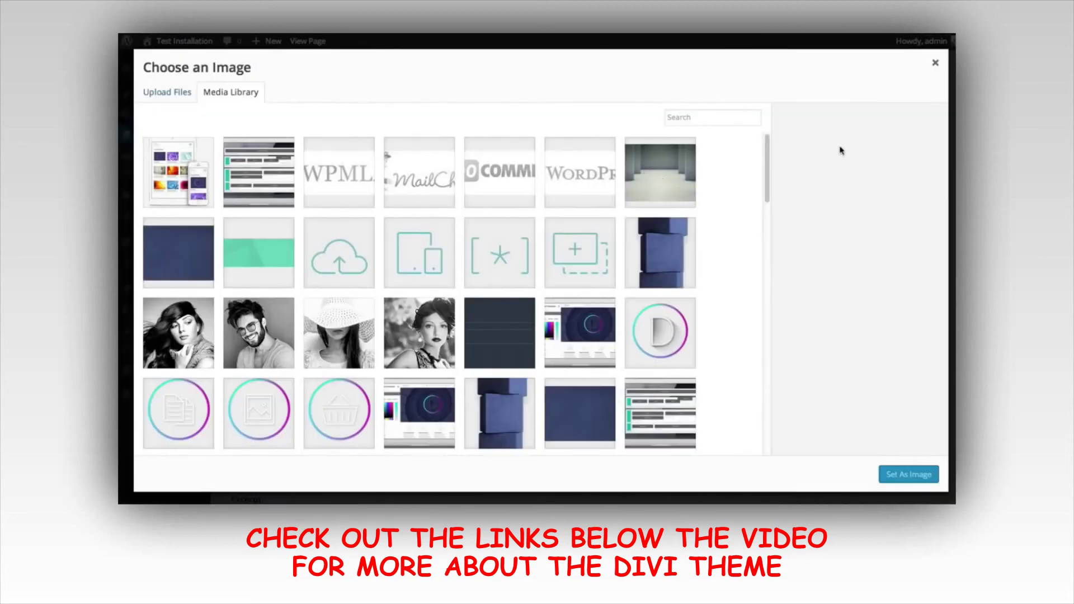
left_click(243, 169)
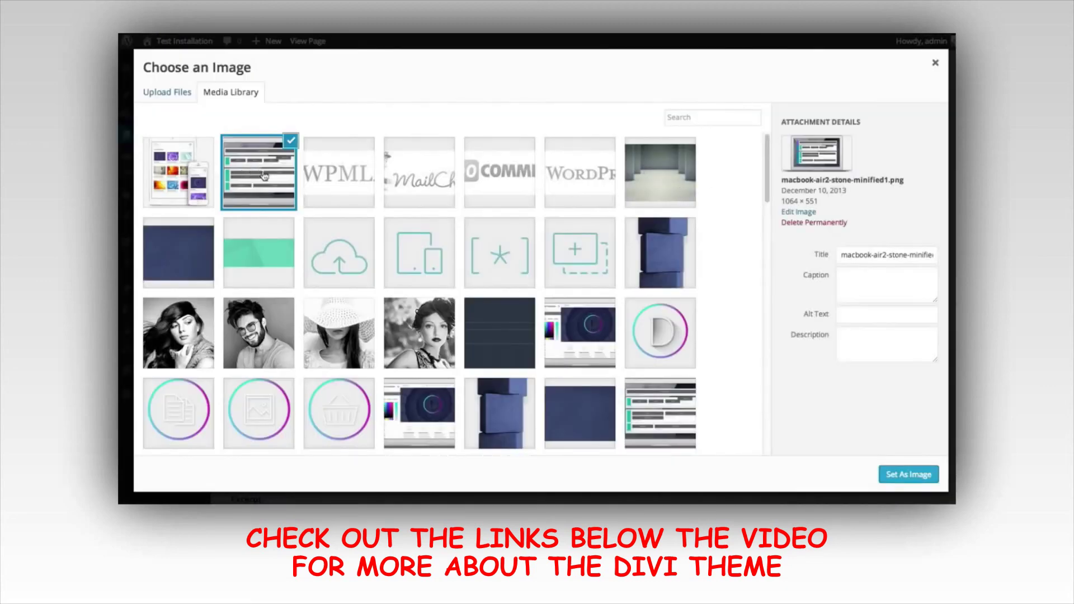
left_click(910, 474)
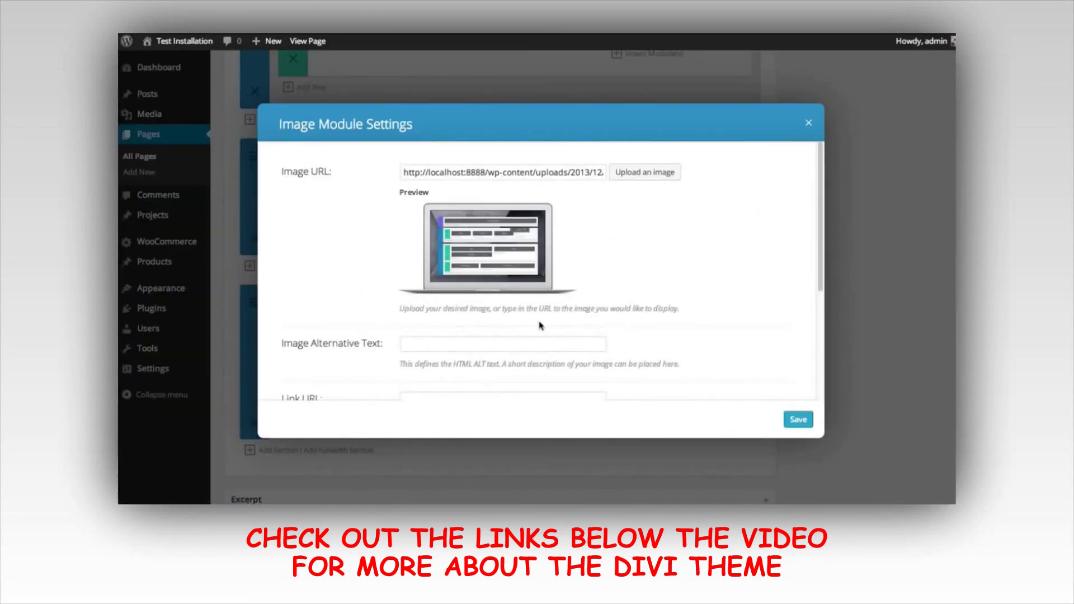
Set the laptop image's animation to Top To Bottom, save the module, and reorder the section's Text and Image modules
scroll(699, 274, "down", 5)
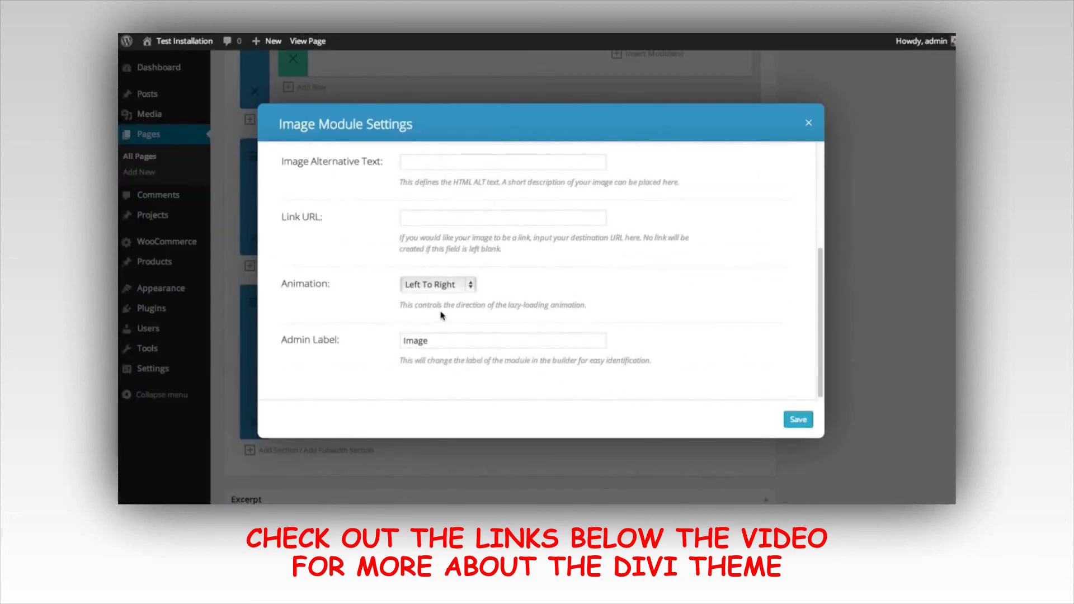
left_click(439, 286)
left_click(447, 308)
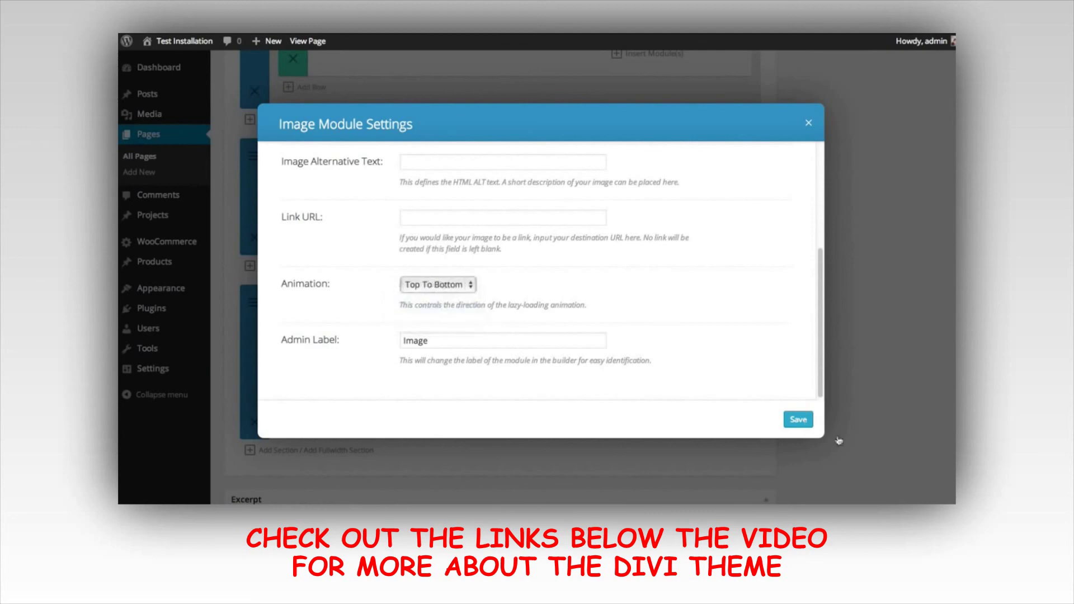
left_click(789, 417)
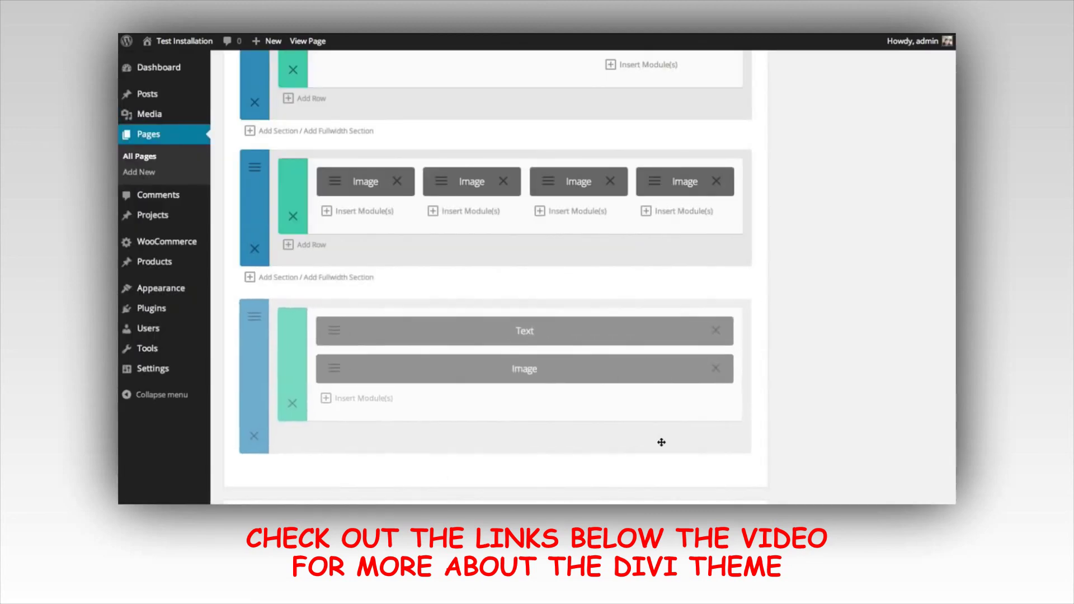
left_click_drag(451, 336, 450, 366)
Update the Homepage Test page and open it on the site to check the fullwidth slider and the header while scrolling
scroll(833, 366, "up", 15)
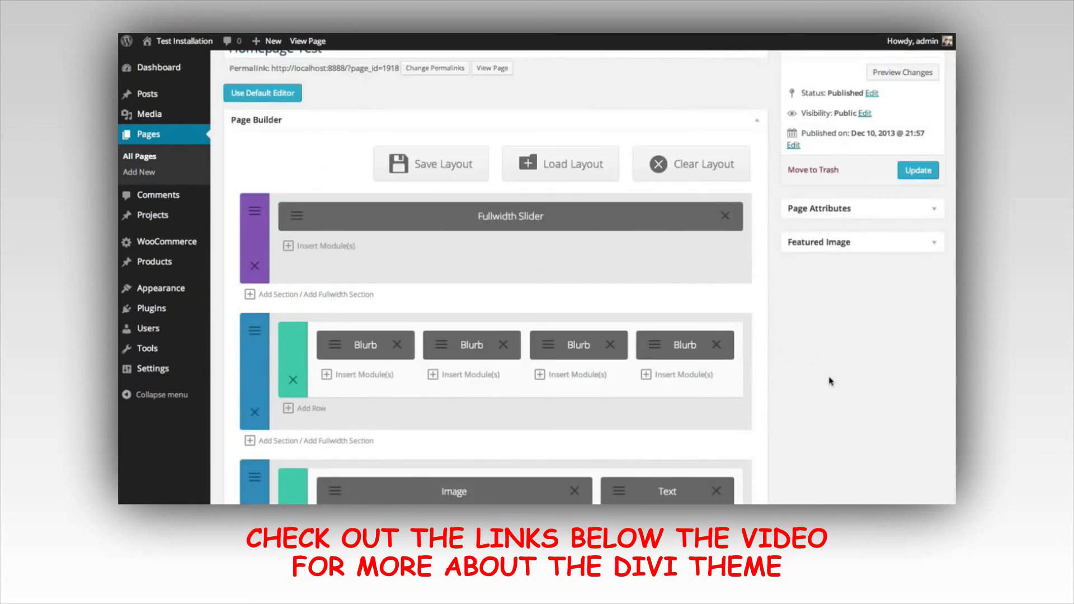
left_click(906, 160)
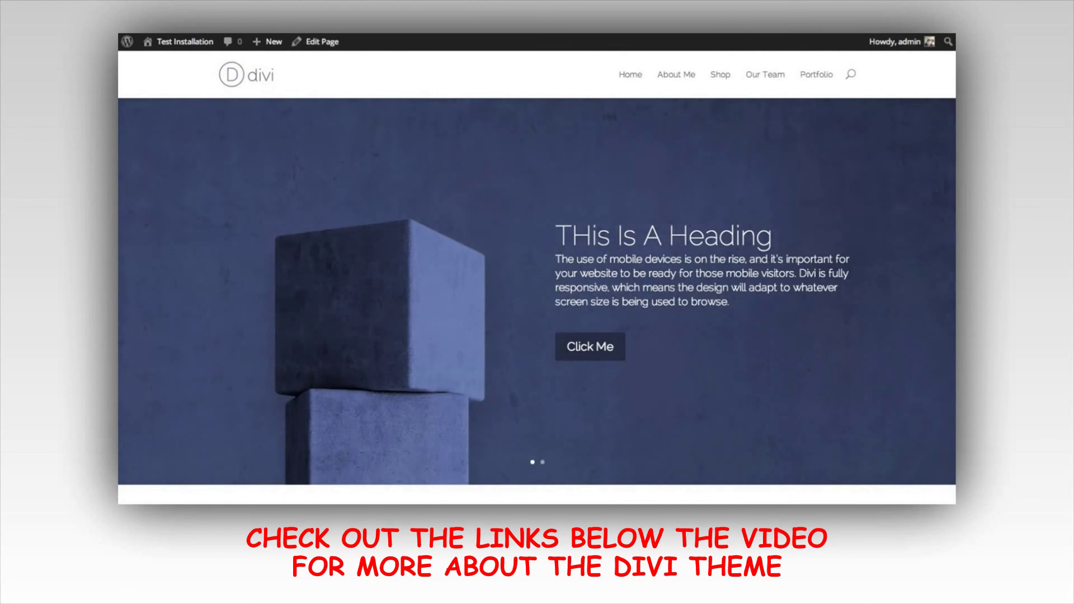
scroll(537, 280, "down", 3)
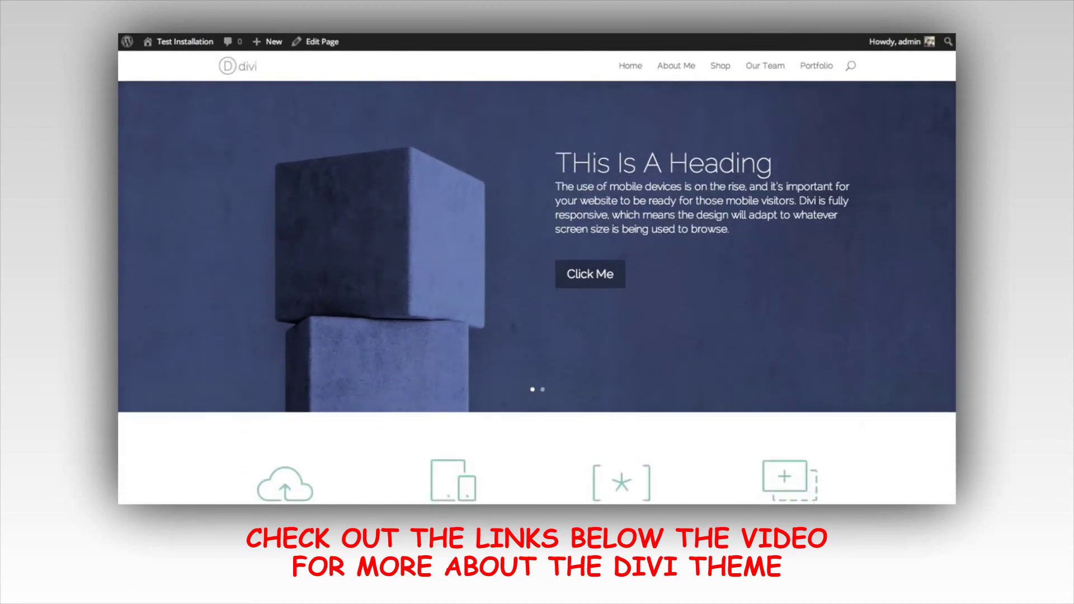
scroll(538, 280, "down", 2)
scroll(537, 279, "up", 3)
scroll(537, 280, "down", 1)
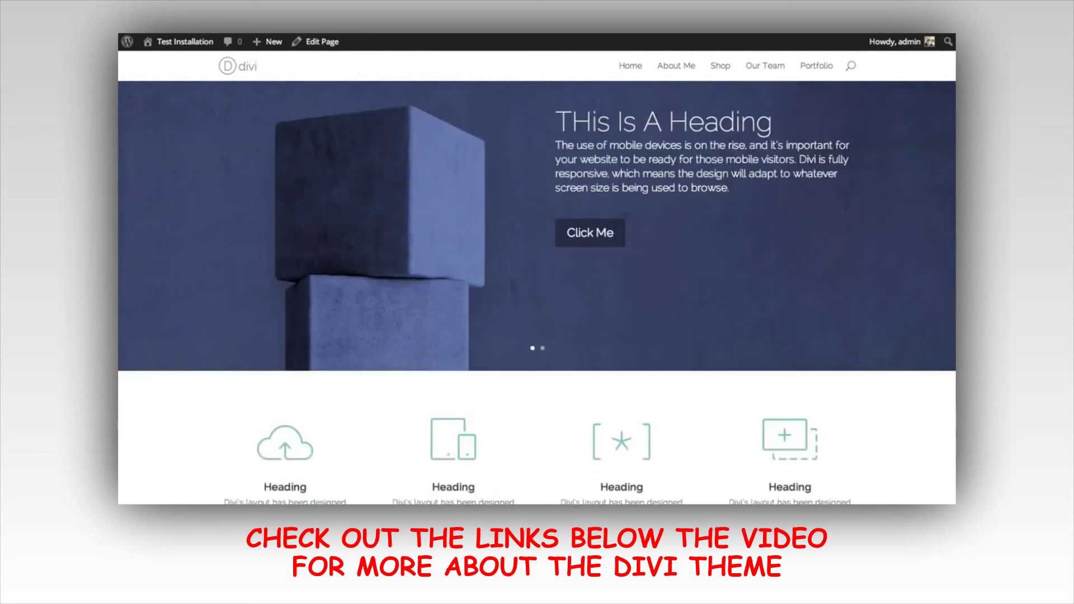
scroll(538, 280, "up", 2)
scroll(927, 156, "up", 1)
scroll(927, 156, "down", 2)
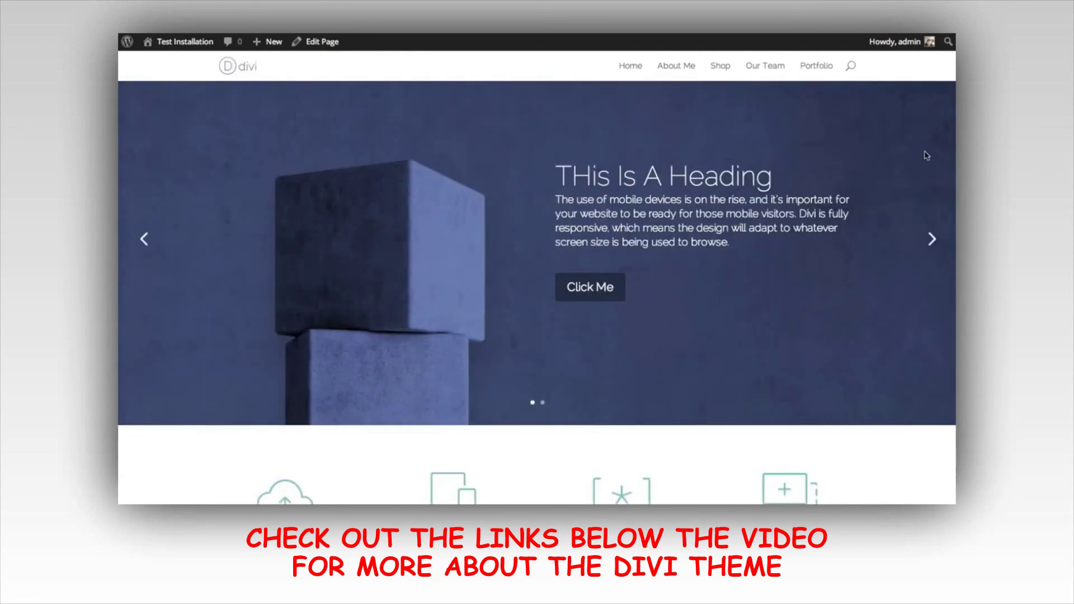
Review the published page's blurbs, responsive section with bar counters, logo row and laptop section, and return to the slider
scroll(953, 115, "down", 6)
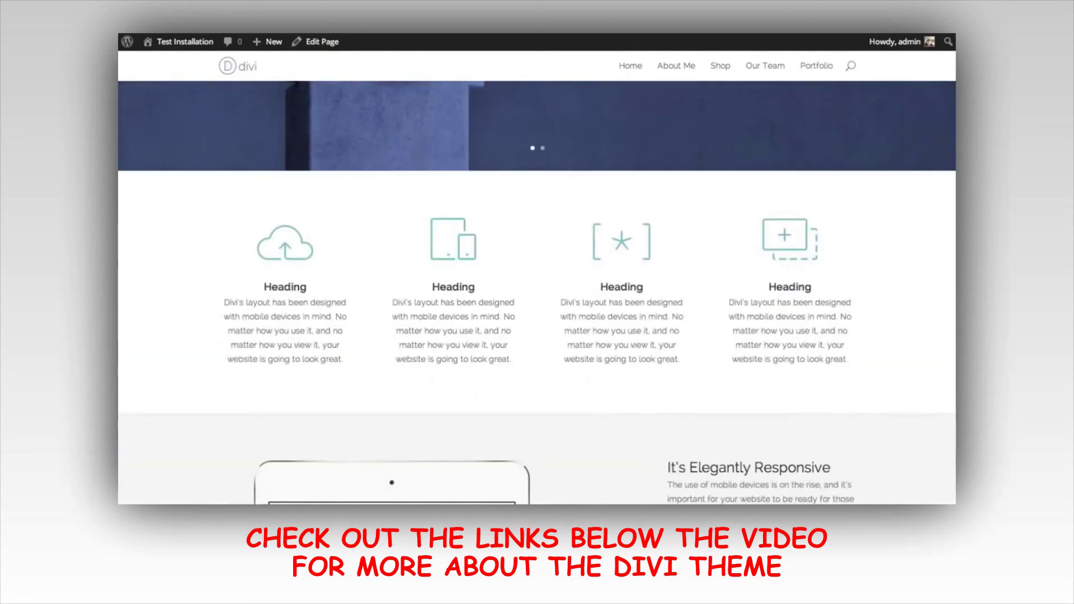
scroll(537, 291, "down", 8)
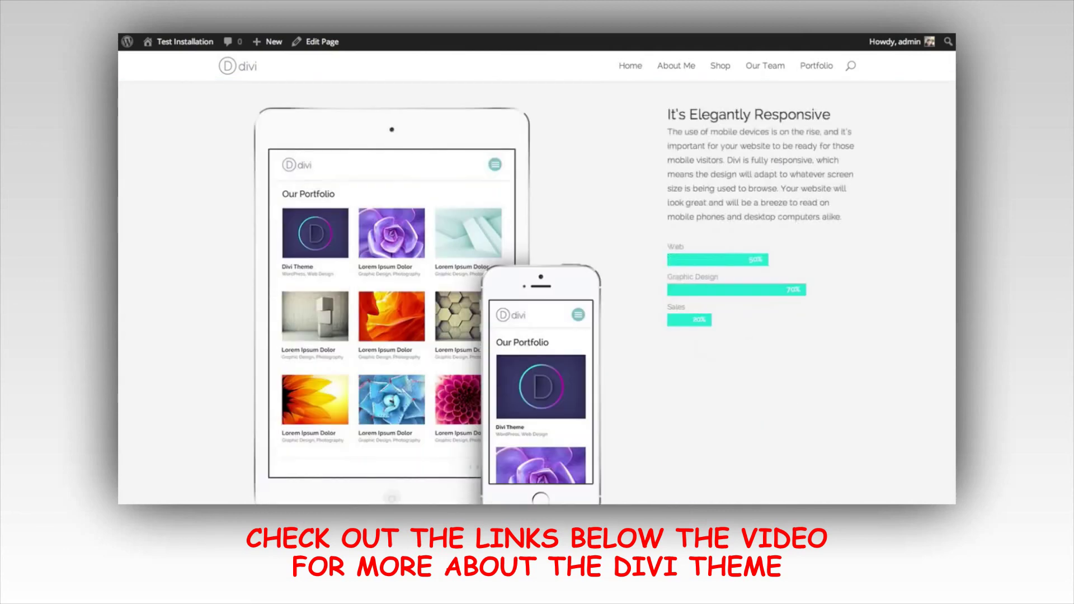
scroll(537, 291, "down", 8)
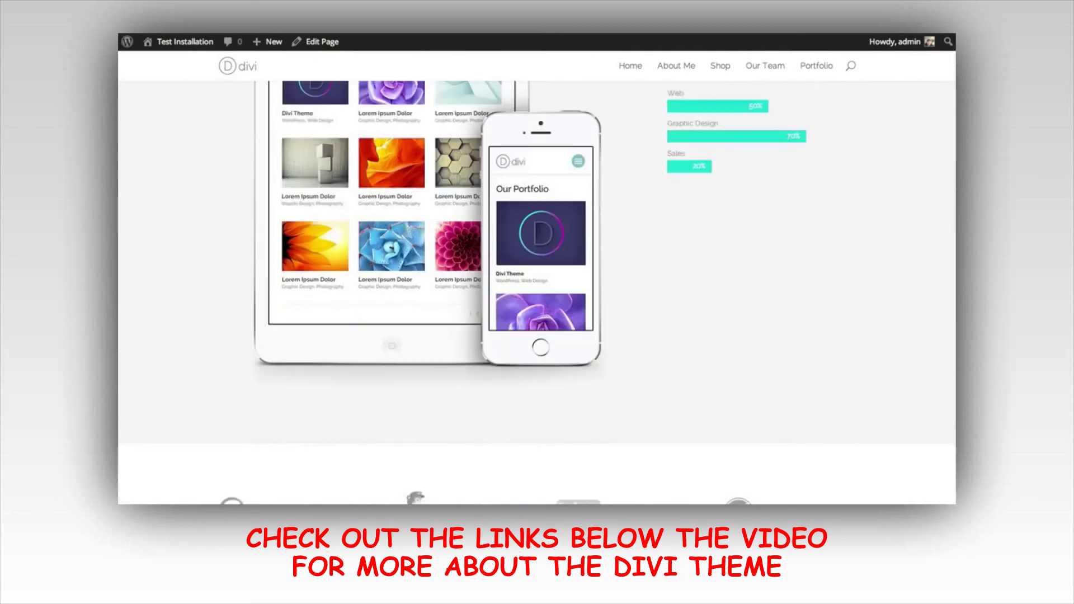
scroll(875, 318, "down", 1)
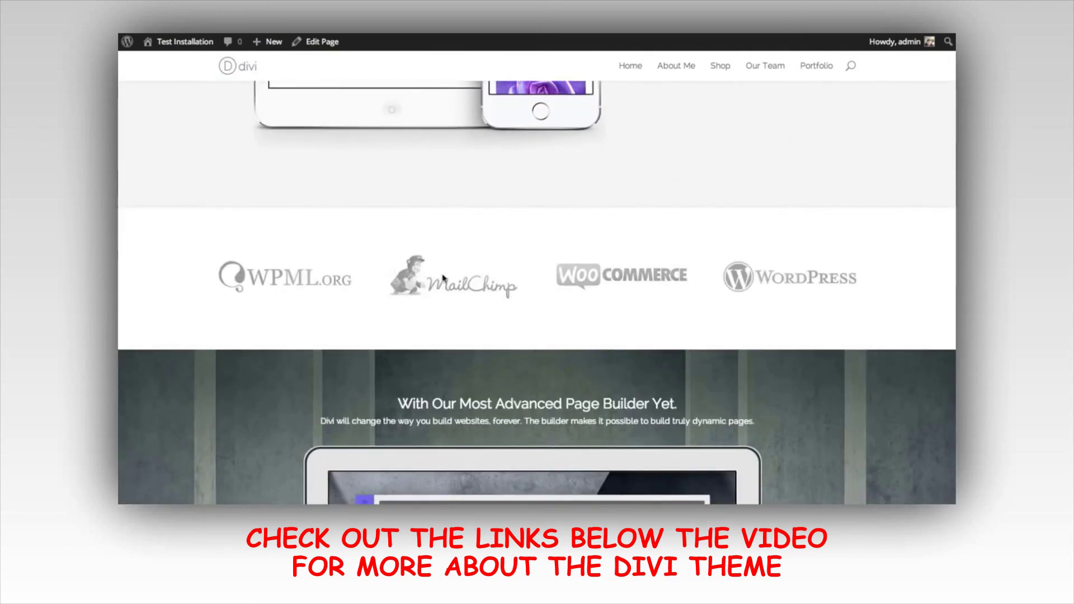
scroll(949, 283, "down", 6)
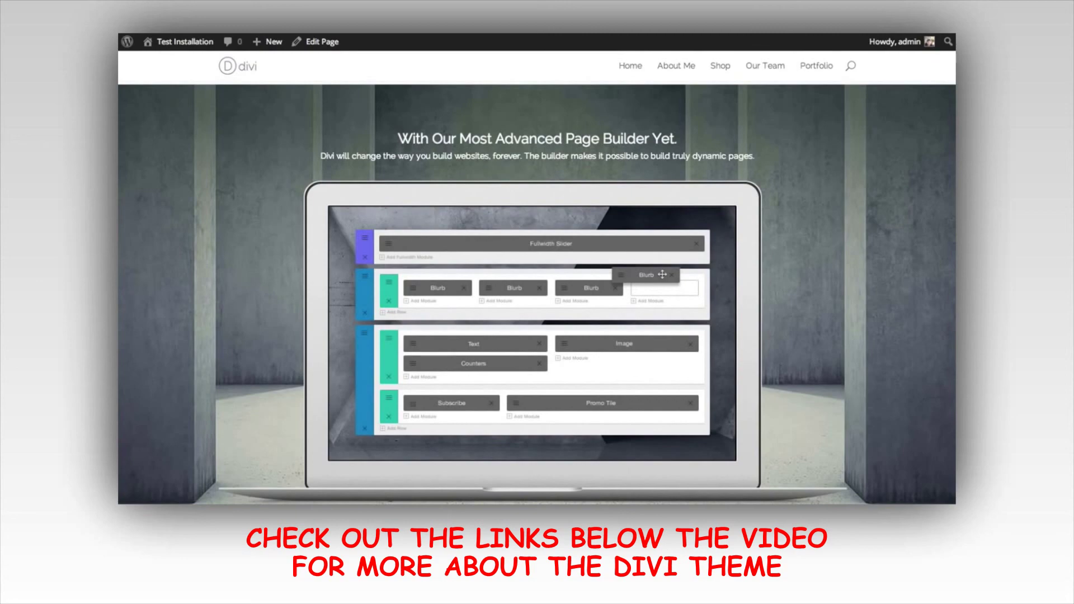
scroll(951, 269, "down", 4)
scroll(953, 250, "up", 8)
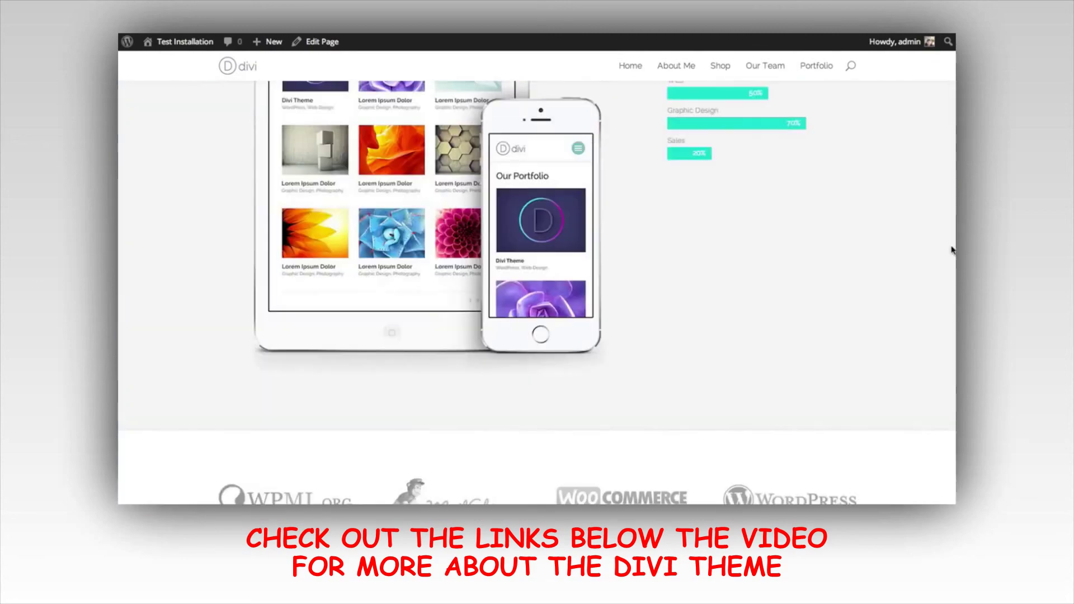
scroll(953, 250, "up", 10)
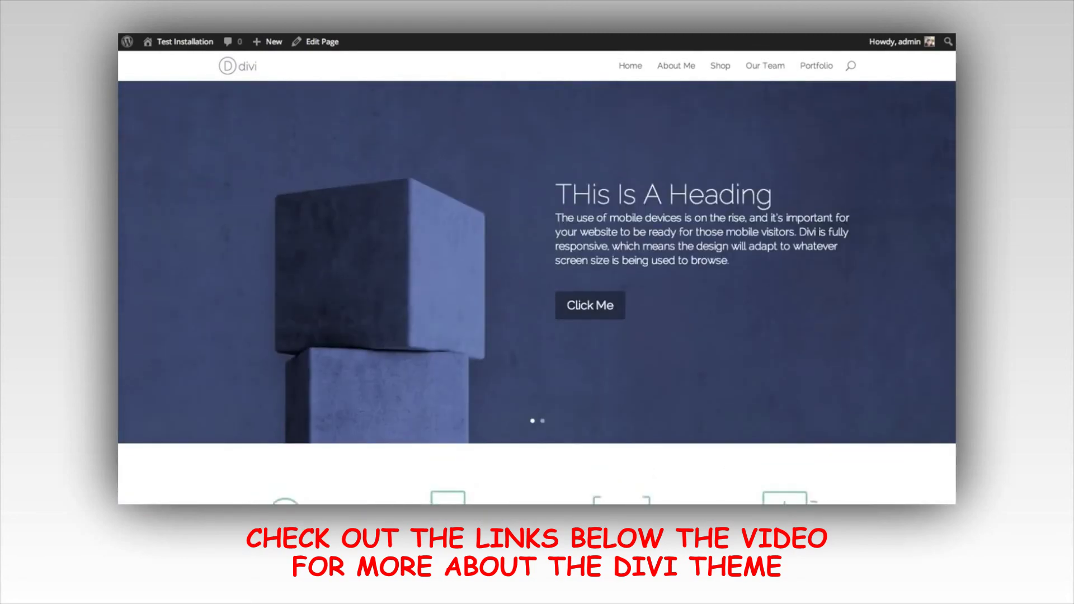